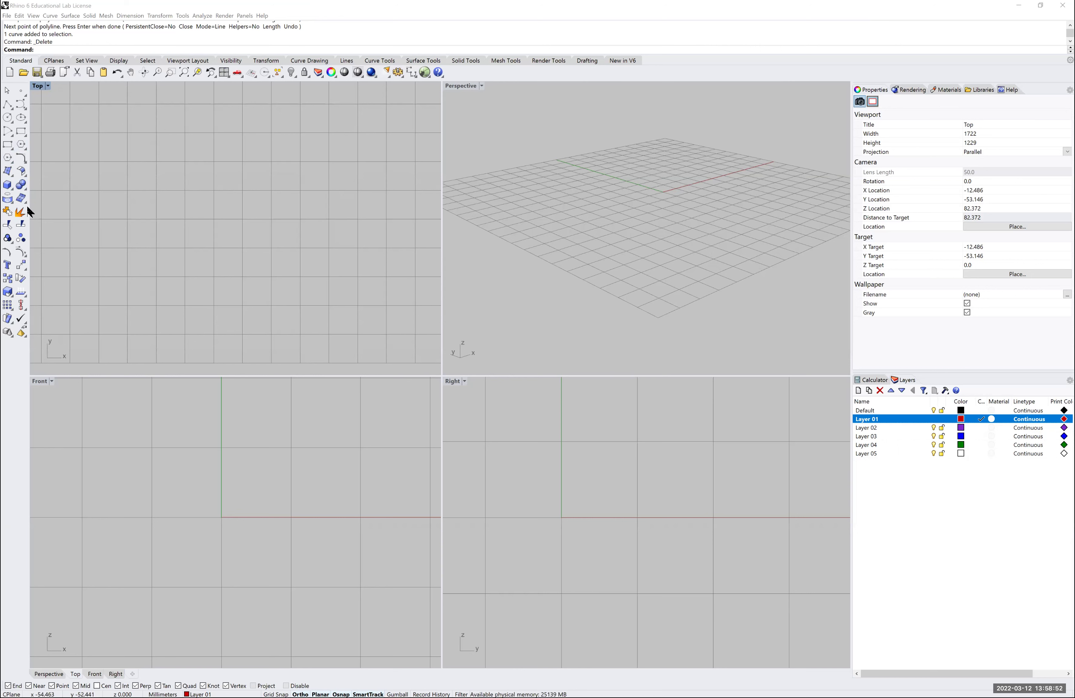
{"action": "left_click", "coordinate": [7, 188]}
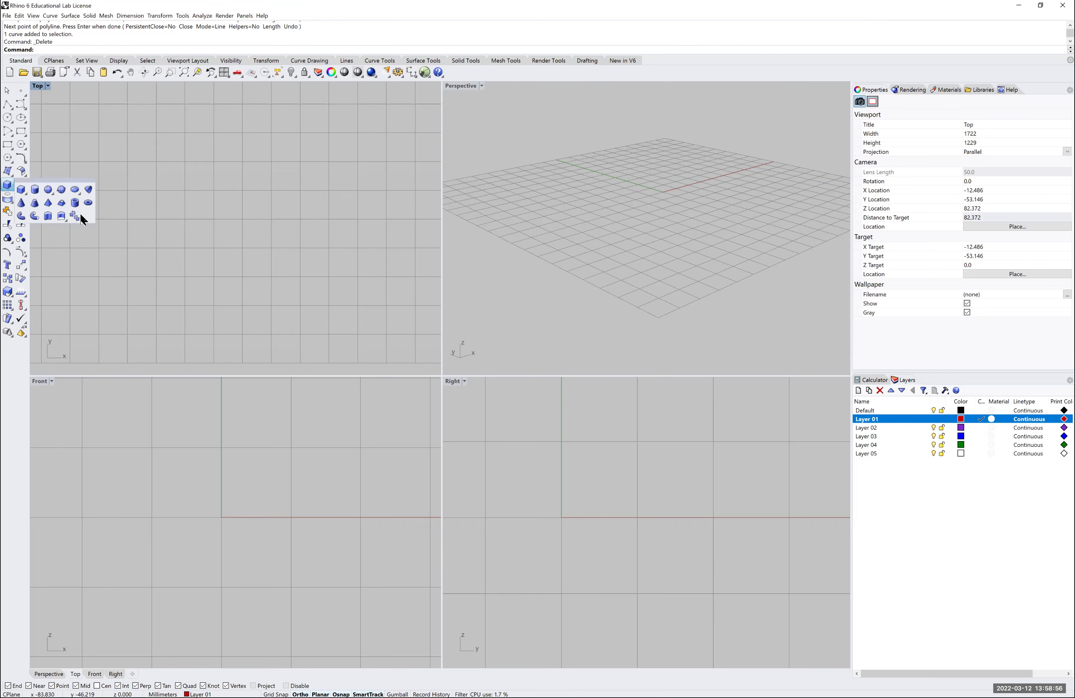
{"action": "left_click", "coordinate": [56, 218]}
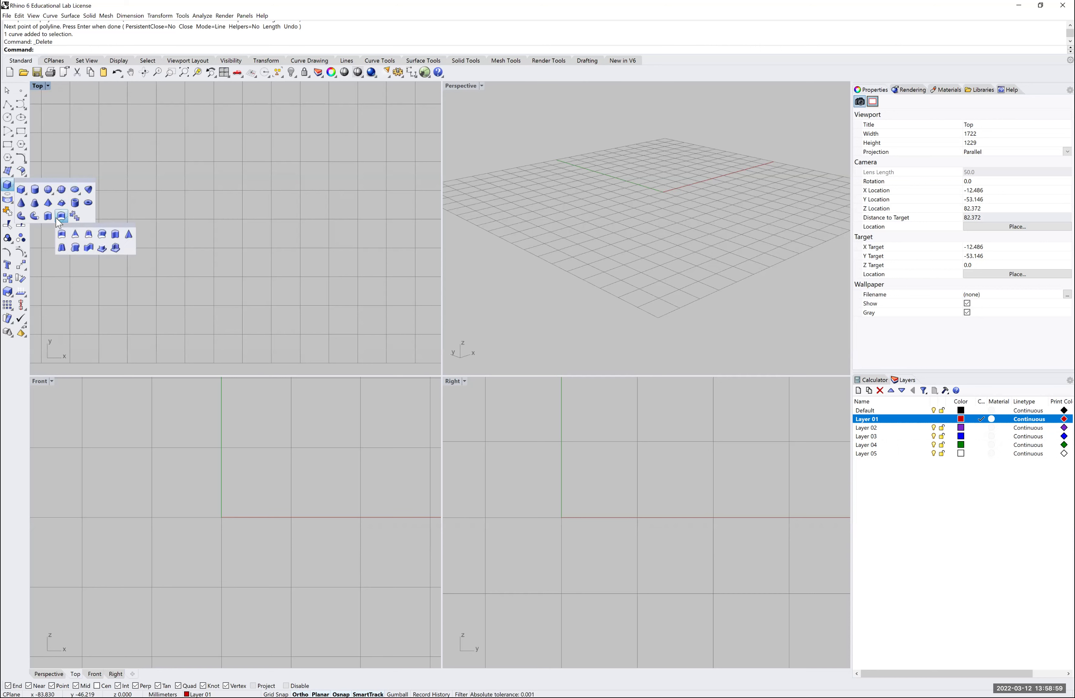
{"action": "left_click", "coordinate": [9, 187]}
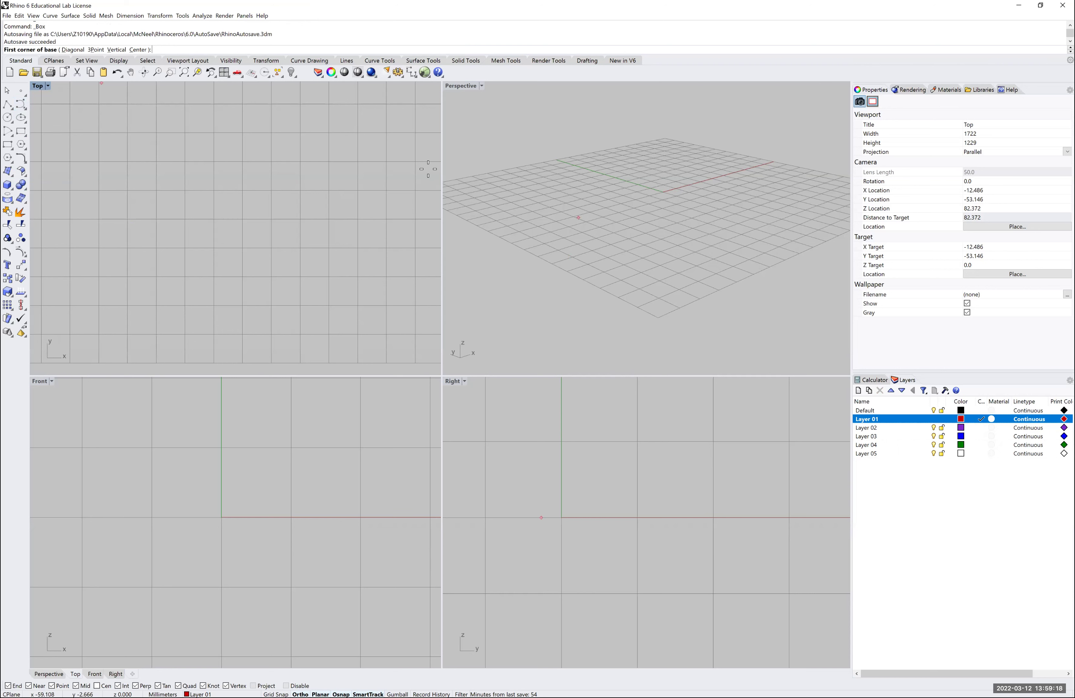
{"action": "key", "text": "Escape"}
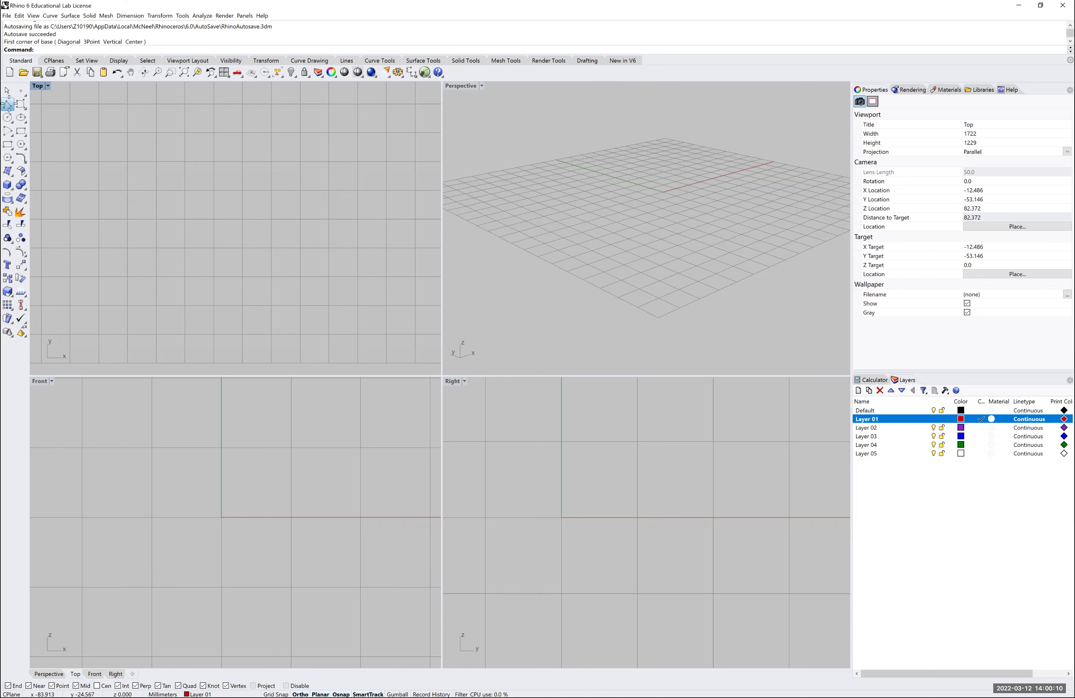
Step: Draw a closed five-sided outline of separate line segments in the Top view: a rectangle with an angled lower-left corner
{"action": "right_click", "coordinate": [8, 105]}
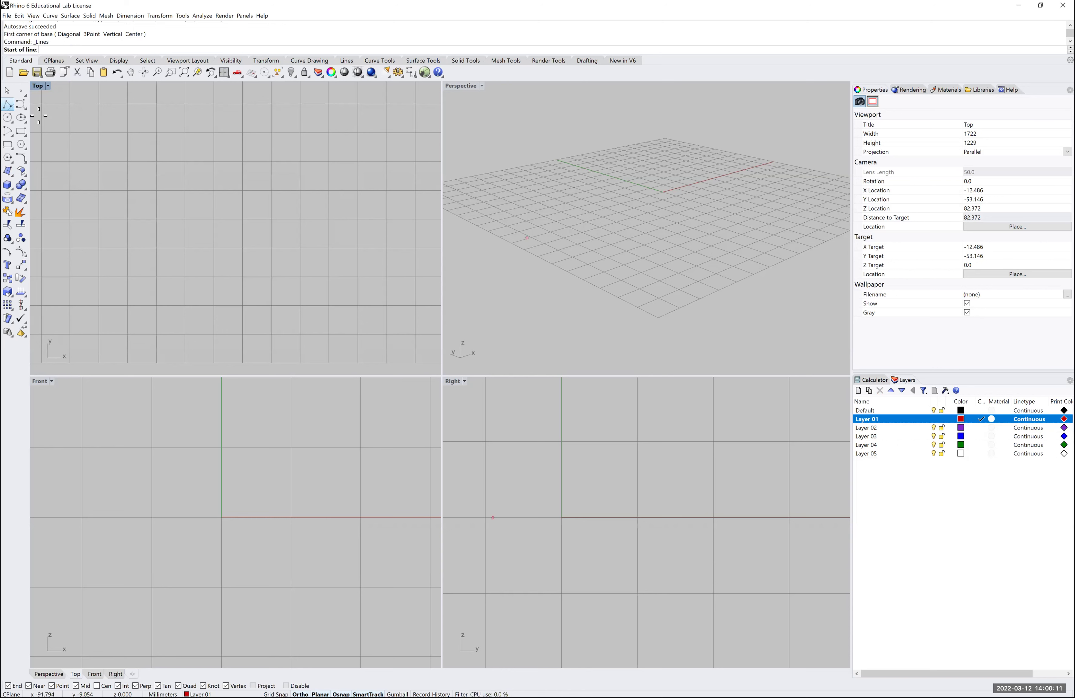
{"action": "left_click", "coordinate": [88, 224]}
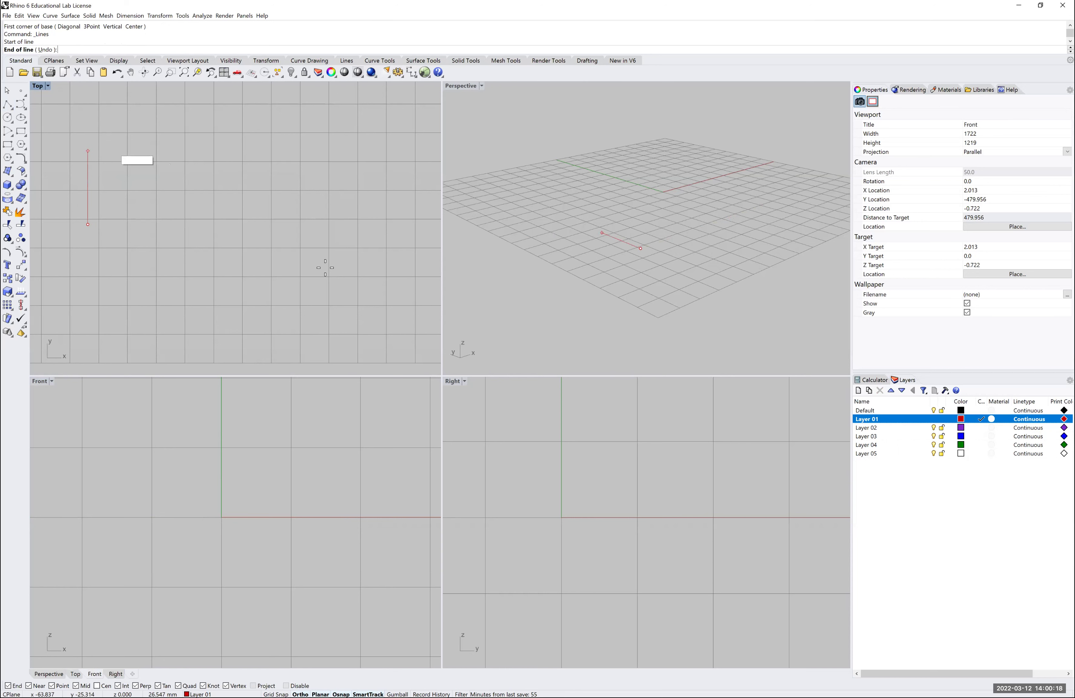
{"action": "left_click", "coordinate": [111, 135]}
{"action": "left_click", "coordinate": [282, 245]}
{"action": "left_click", "coordinate": [298, 292]}
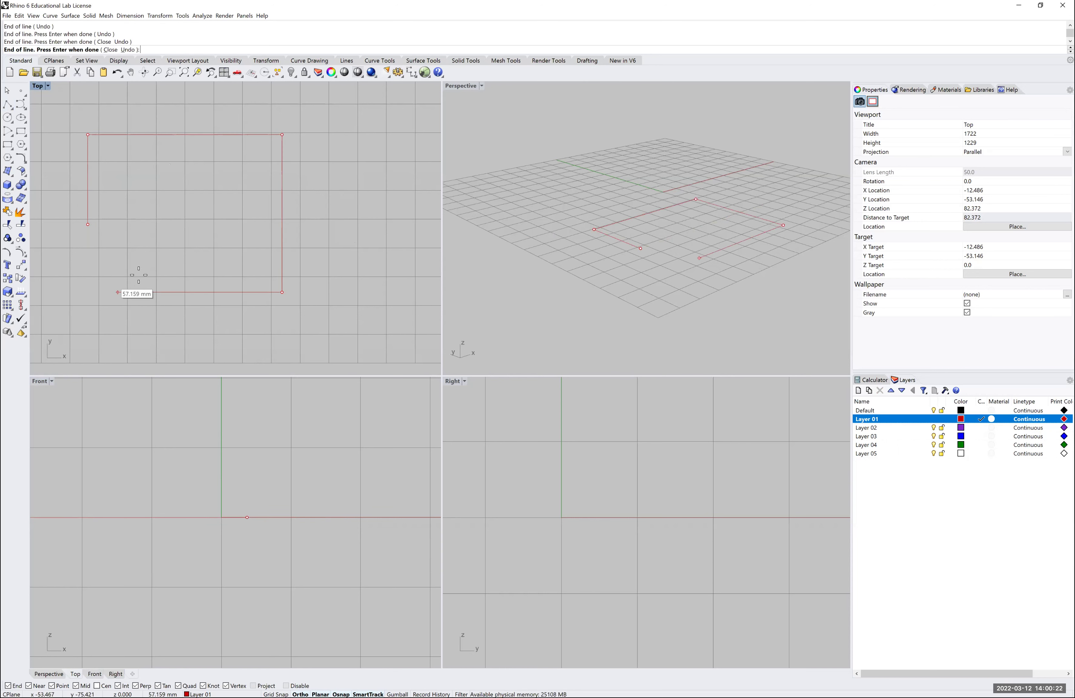
{"action": "left_click", "coordinate": [108, 293]}
{"action": "left_click", "coordinate": [88, 225]}
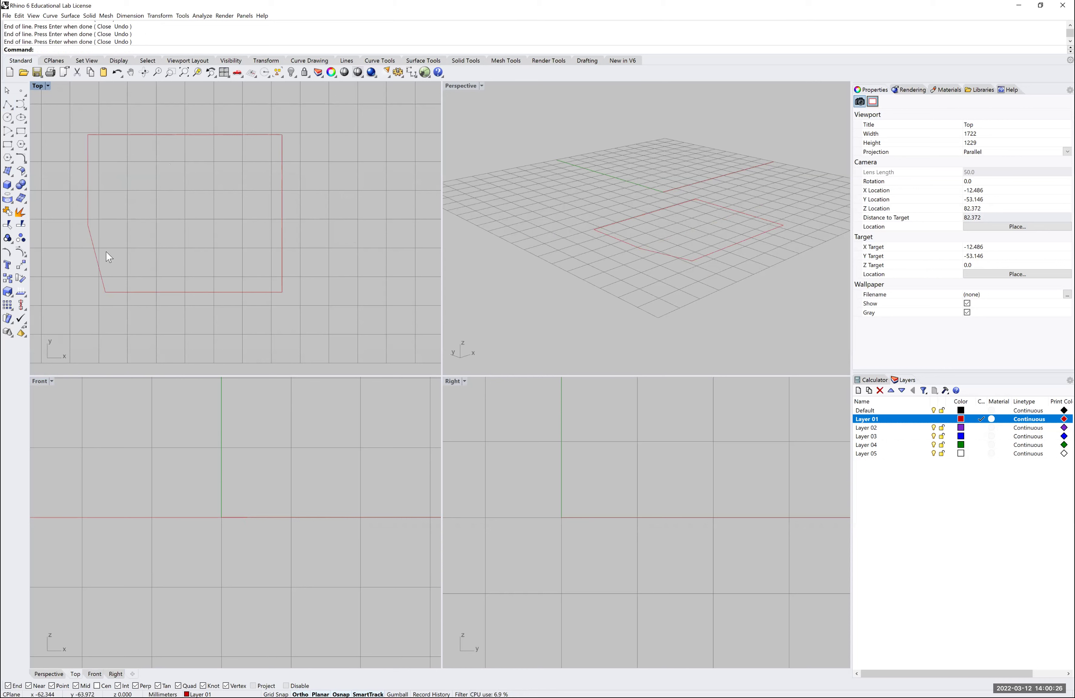
Step: Select the outline's segments one at a time to check whether they are separate curves, and clear the selection
{"action": "left_click", "coordinate": [99, 264]}
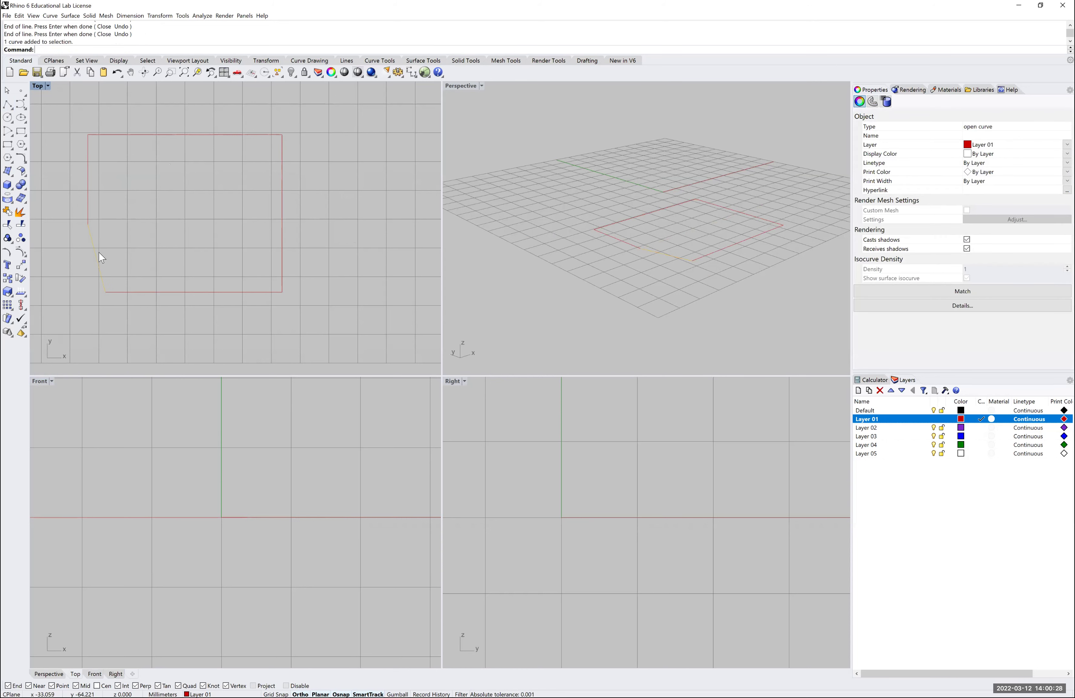
{"action": "left_click_drag", "start_coordinate": [139, 275], "coordinate": [131, 297]}
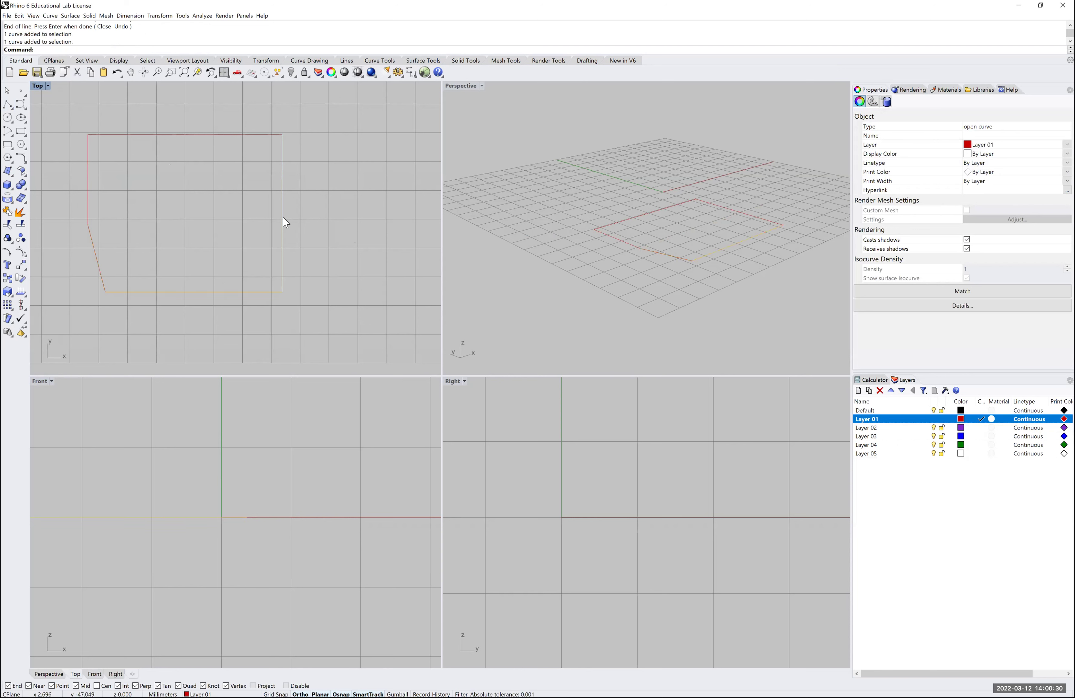
{"action": "left_click", "coordinate": [262, 122]}
{"action": "left_click", "coordinate": [90, 204]}
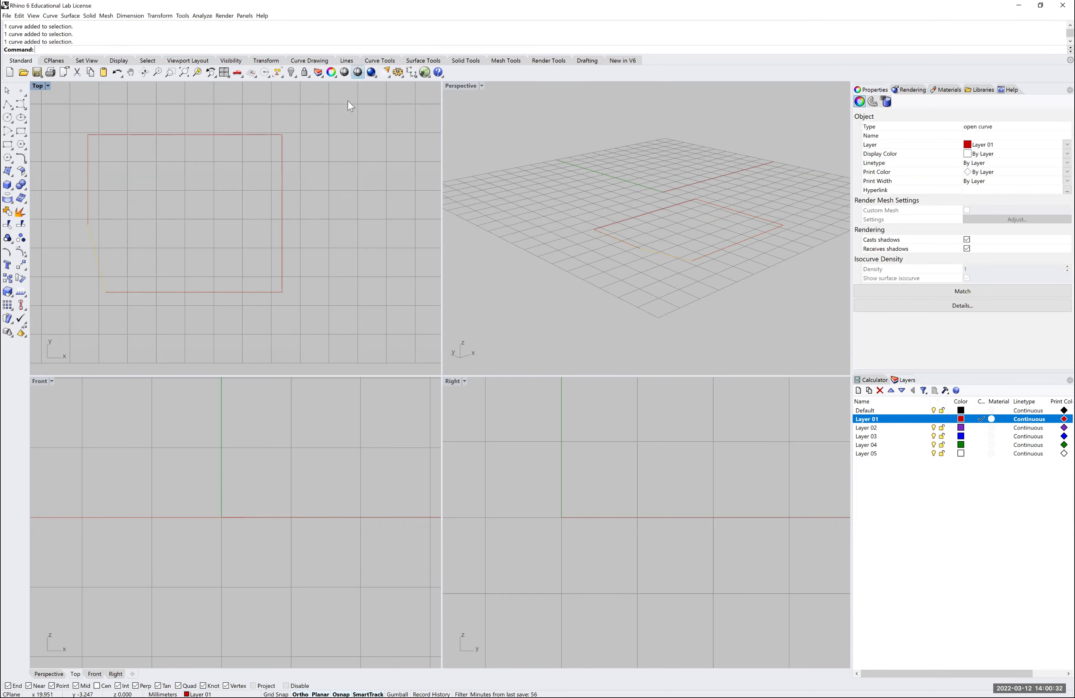
{"action": "left_click_drag", "start_coordinate": [348, 101], "coordinate": [332, 115]}
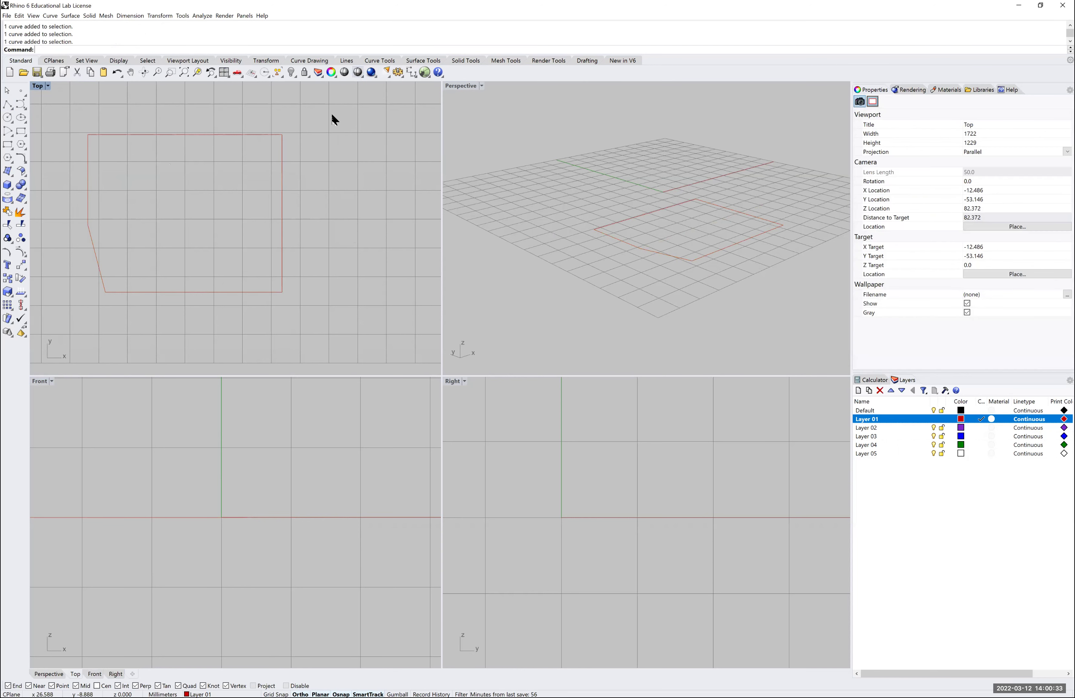
Step: Draw a closed five-sided polyline about 58 mm wide with an angled lower-left corner, to the right of the first outline
{"action": "left_click", "coordinate": [8, 105]}
{"action": "right_click", "coordinate": [169, 213]}
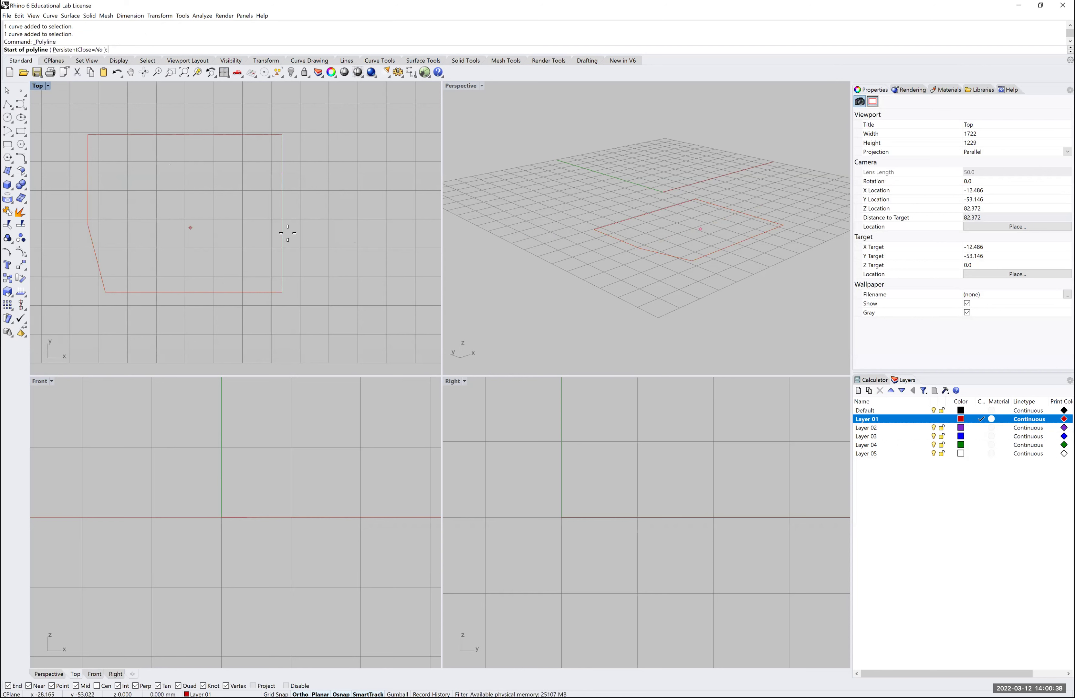
{"action": "scroll", "coordinate": [283, 227], "scroll_direction": "down", "scroll_amount": 6}
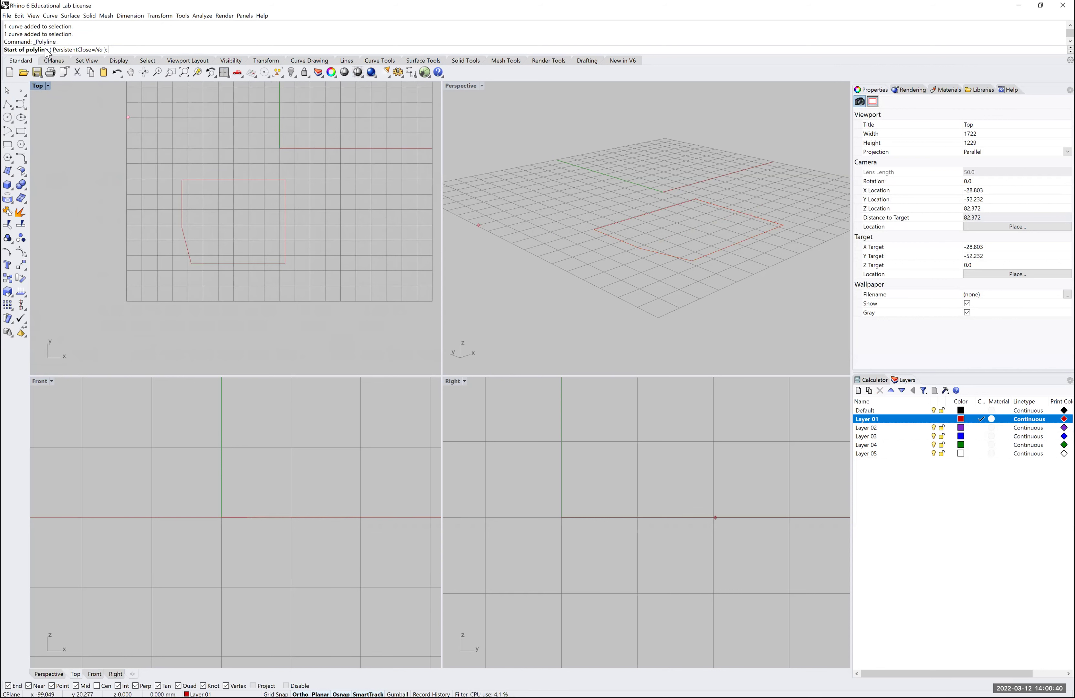
{"action": "left_click", "coordinate": [331, 239]}
{"action": "left_click", "coordinate": [331, 172]}
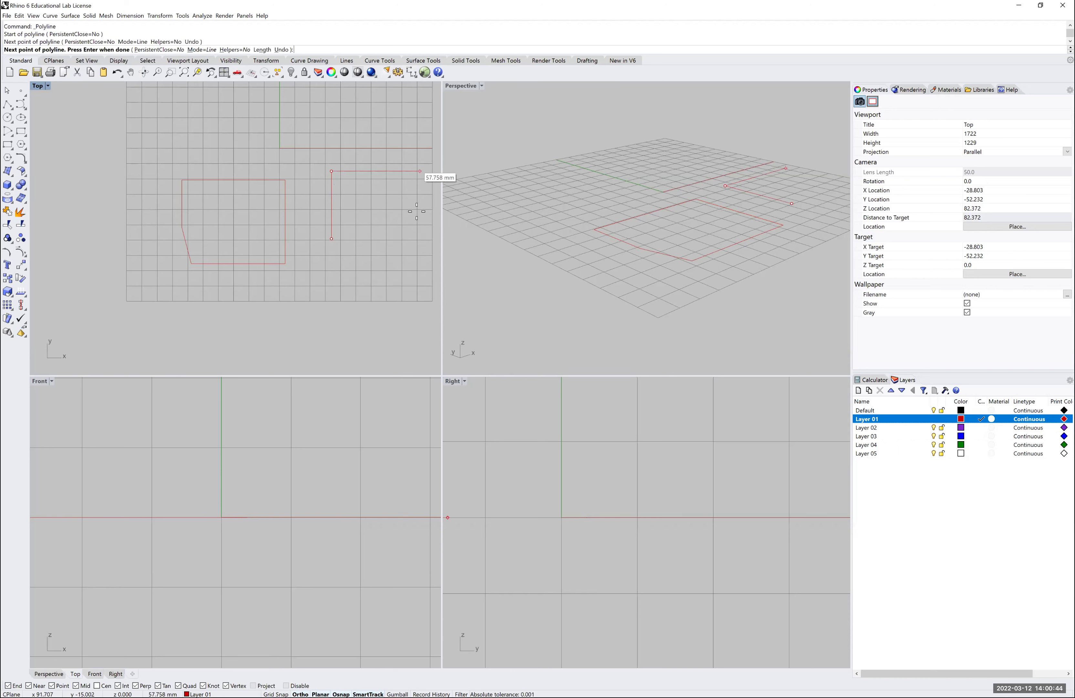
{"action": "left_click", "coordinate": [420, 171]}
{"action": "left_click", "coordinate": [420, 263]}
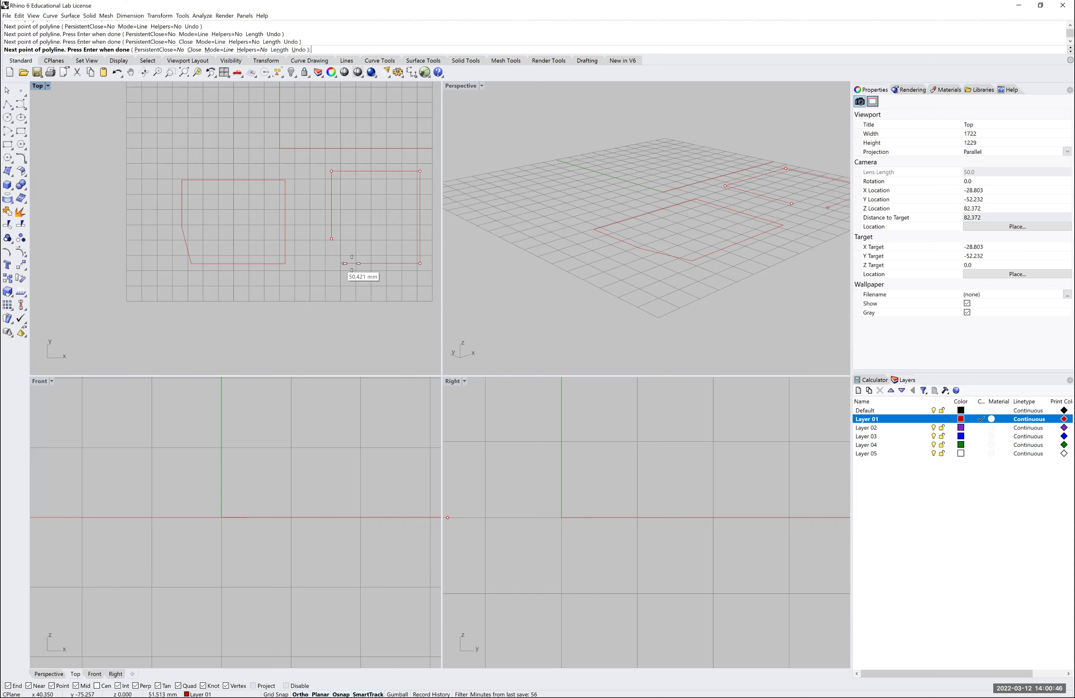
{"action": "left_click", "coordinate": [351, 263]}
{"action": "left_click", "coordinate": [331, 238]}
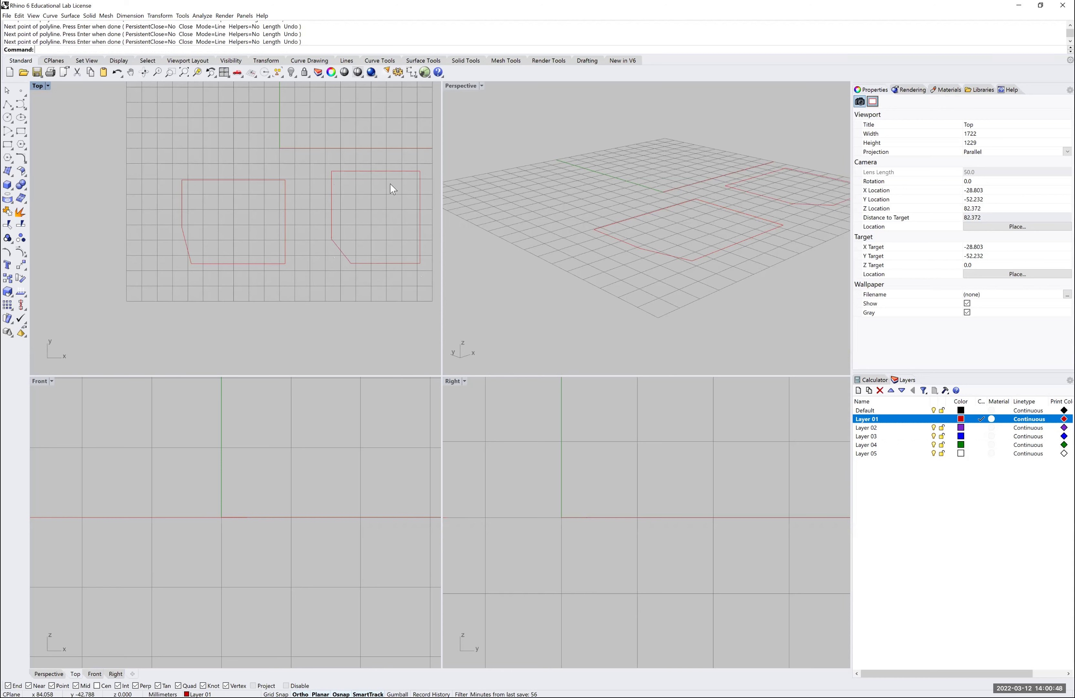
Step: Select the closed polyline as one object, move it slightly to the left, and clear the selection
{"action": "left_click", "coordinate": [342, 245]}
{"action": "left_click_drag", "start_coordinate": [342, 246], "coordinate": [335, 250]}
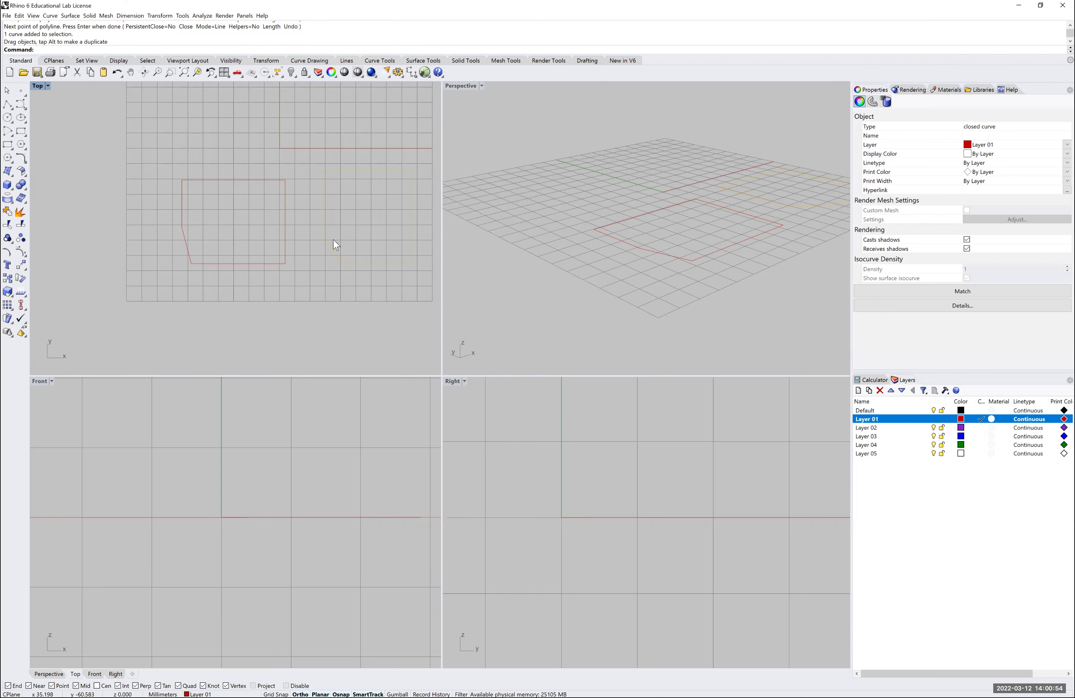
{"action": "left_click", "coordinate": [267, 241]}
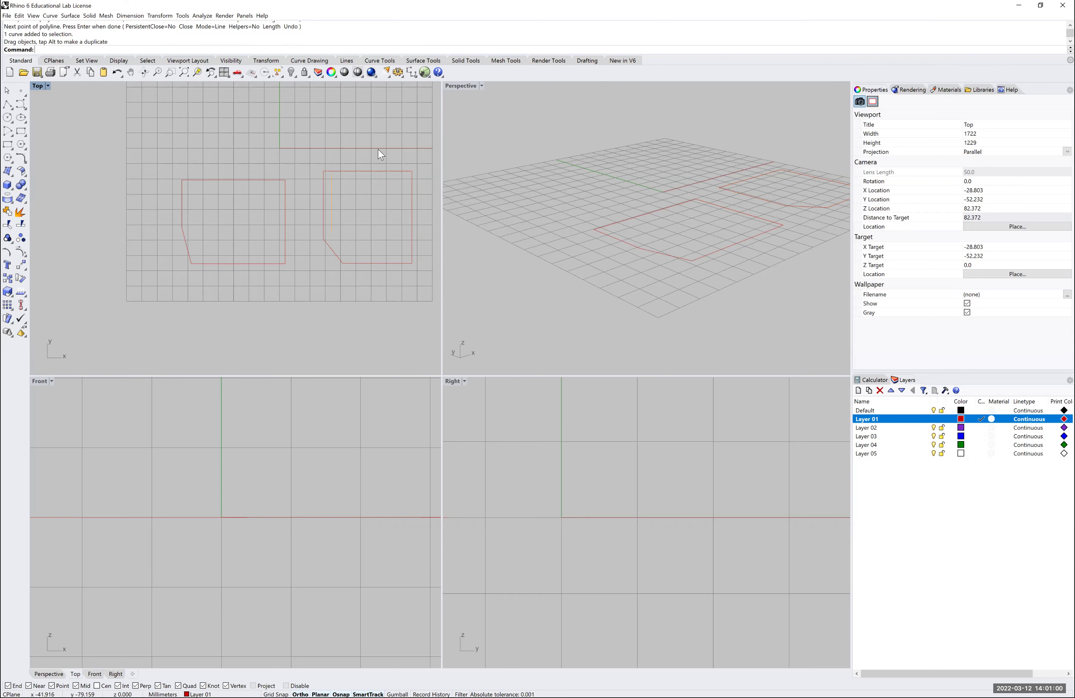
Step: Delete both outlines from the Top view
{"action": "left_click_drag", "start_coordinate": [421, 167], "coordinate": [125, 327]}
{"action": "key", "text": "Delete"}
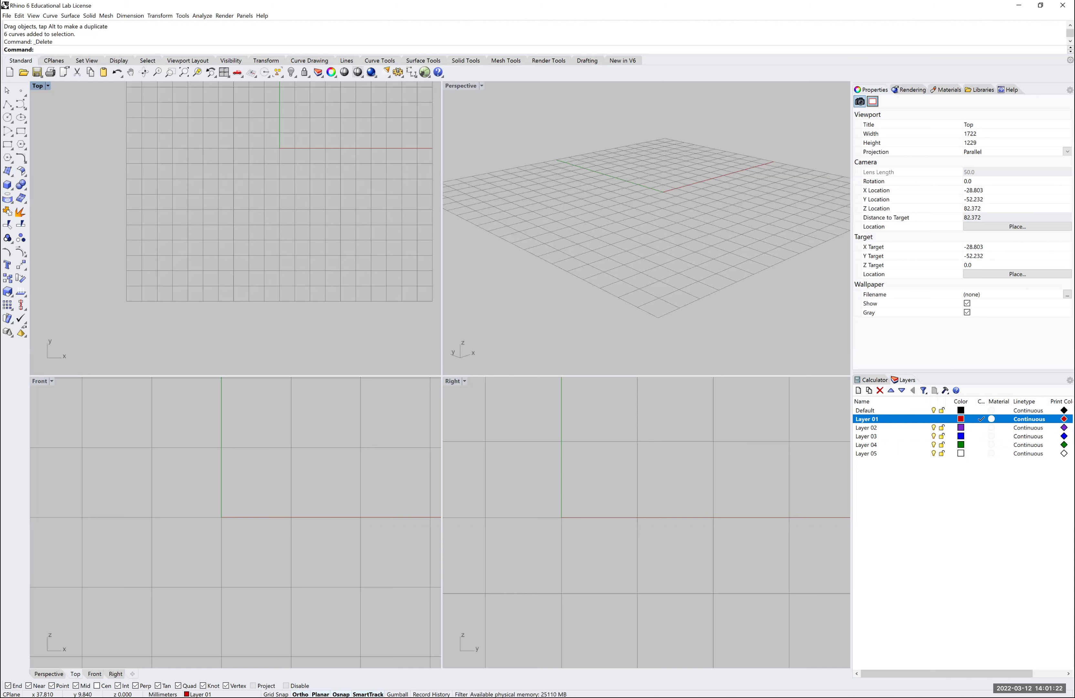
Step: Make Layer 02 current and draw a closed polyline on it: an inverted U shape with an angled lower-left corner, in the Top view
{"action": "left_click", "coordinate": [866, 427]}
{"action": "left_click", "coordinate": [981, 427]}
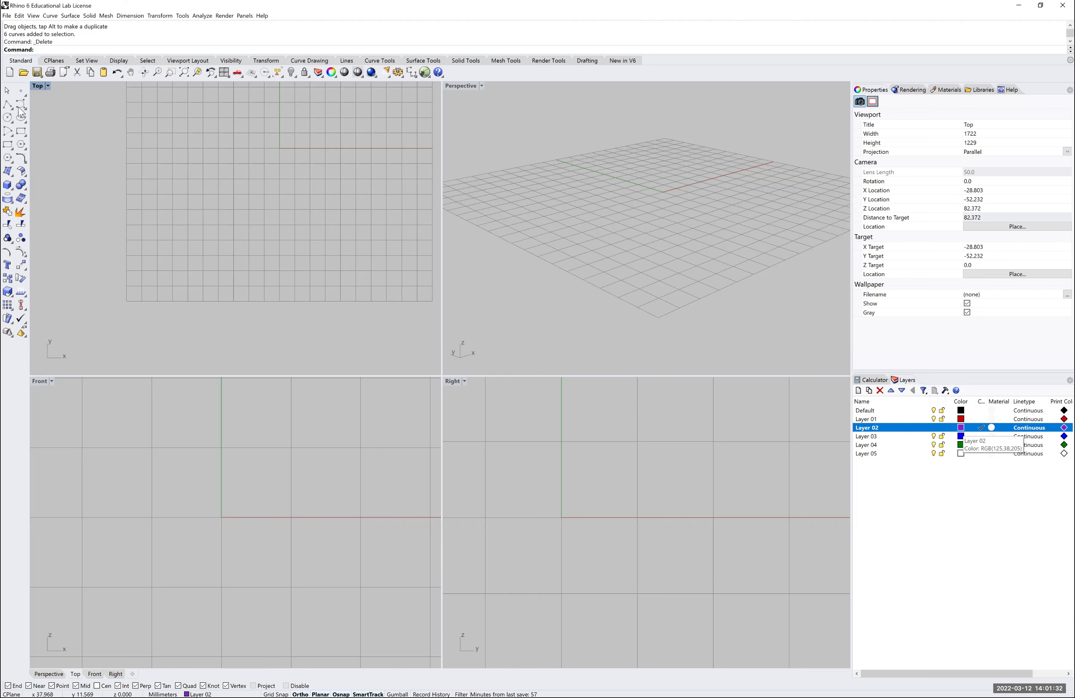
{"action": "left_click", "coordinate": [8, 105]}
{"action": "left_click", "coordinate": [160, 221]}
{"action": "left_click", "coordinate": [160, 151]}
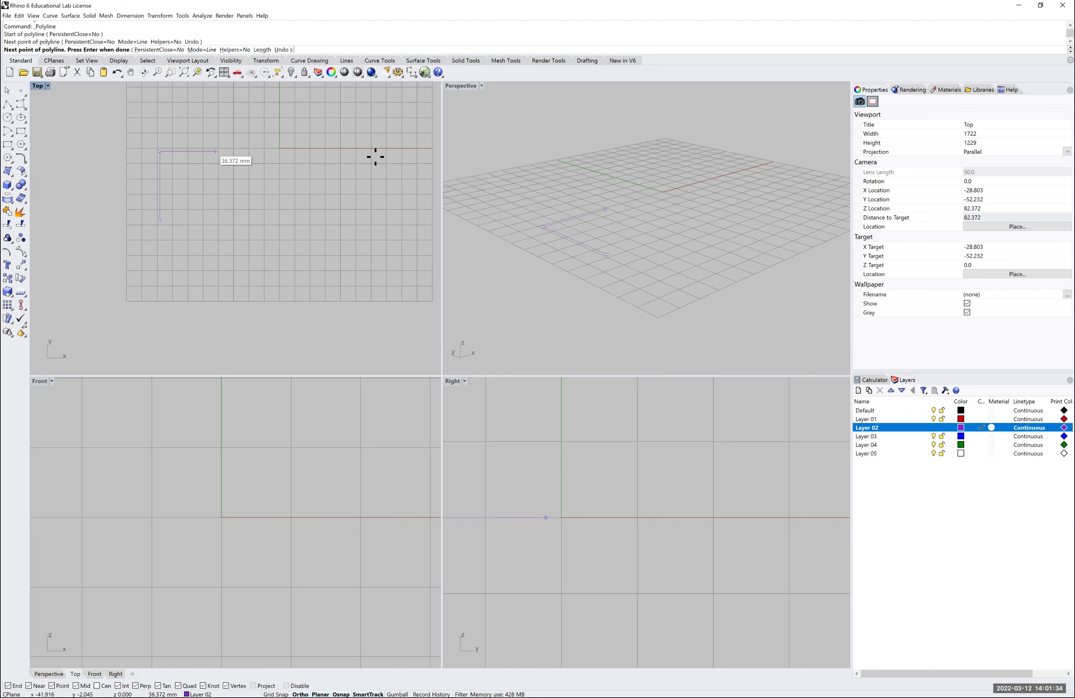
{"action": "left_click", "coordinate": [368, 151]}
{"action": "left_click", "coordinate": [368, 235]}
{"action": "left_click", "coordinate": [302, 235]}
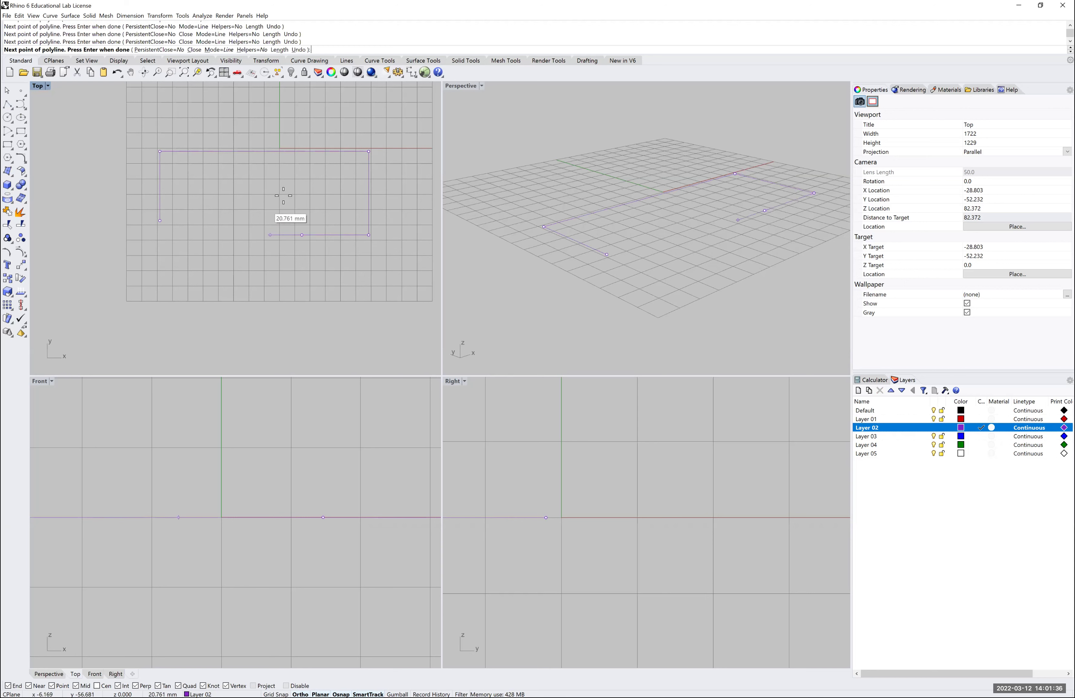
{"action": "left_click", "coordinate": [302, 193]}
{"action": "left_click", "coordinate": [225, 193]}
{"action": "left_click", "coordinate": [225, 245]}
{"action": "left_click", "coordinate": [175, 245]}
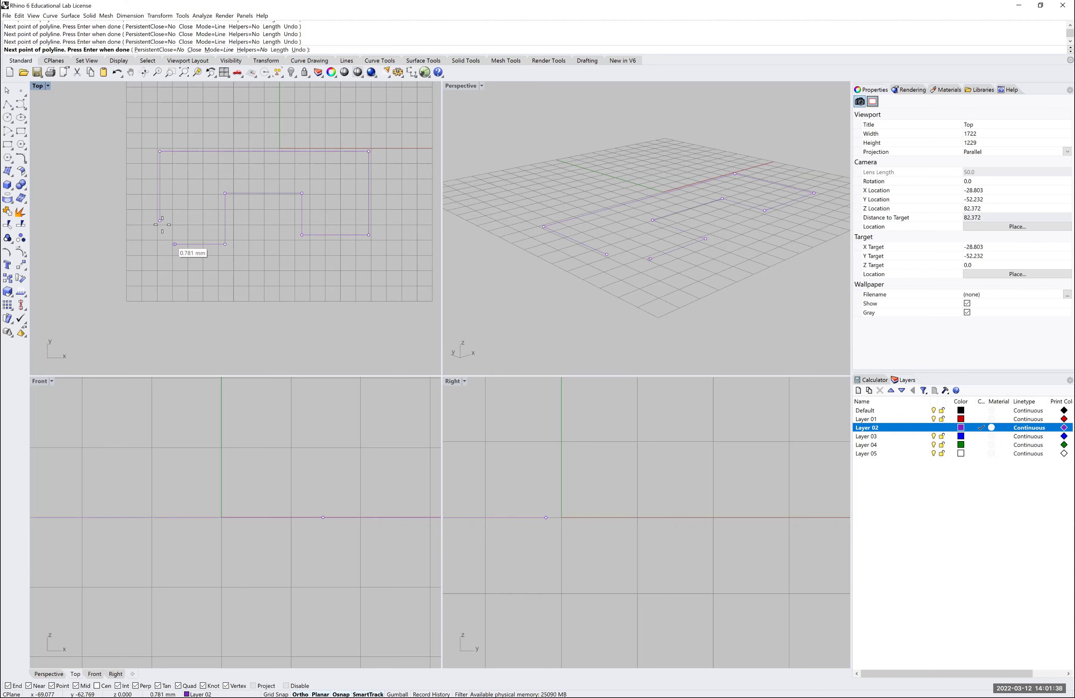
{"action": "left_click", "coordinate": [160, 220]}
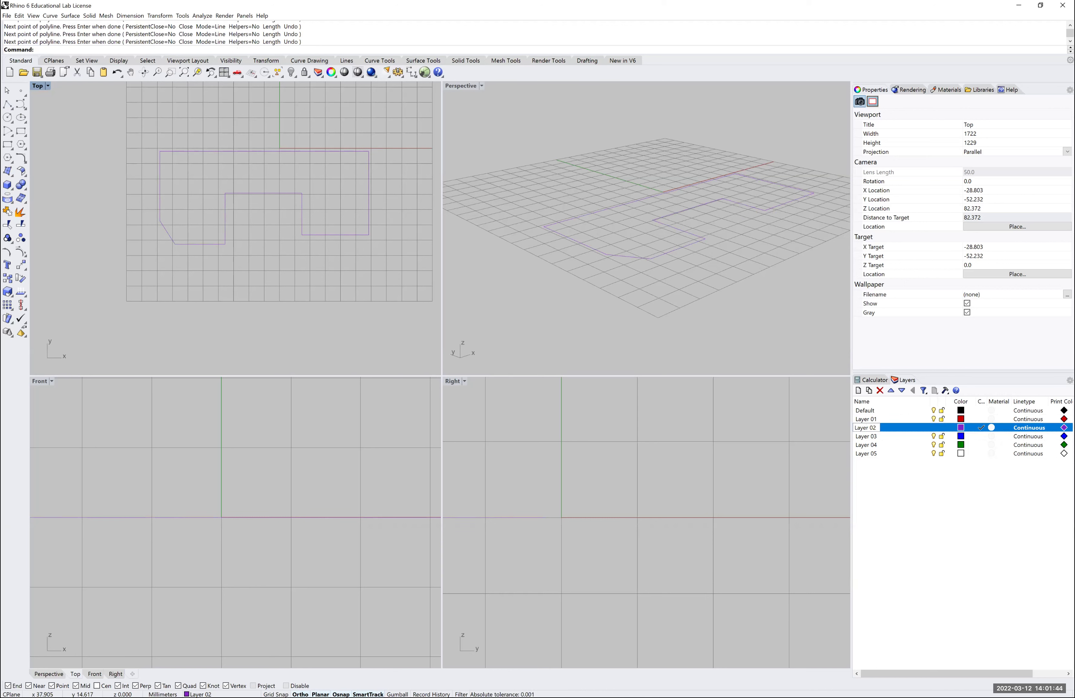
Step: Rename Layer 02 as Lines, and leave its colour selection without a change
{"action": "type", "text": "Lines"}
{"action": "key", "text": "Return"}
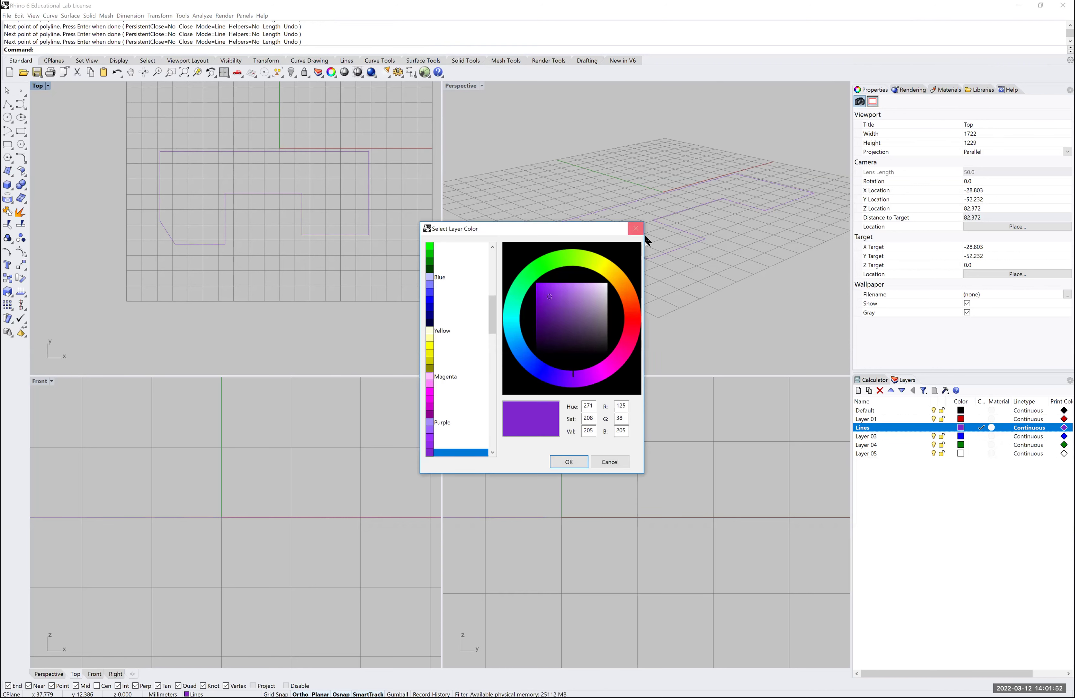
{"action": "key", "text": "Escape"}
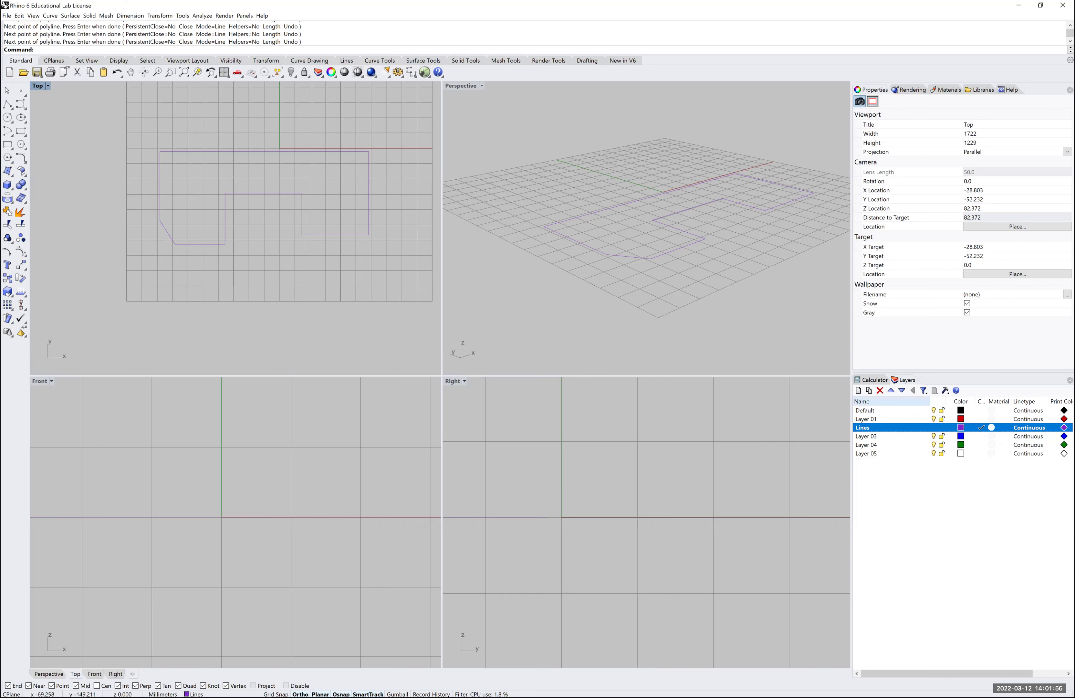
Step: Add two new layers below Lines and a sublayer under the second one, keeping their default names
{"action": "key", "text": "ctrl+n"}
{"action": "left_click", "coordinate": [858, 390]}
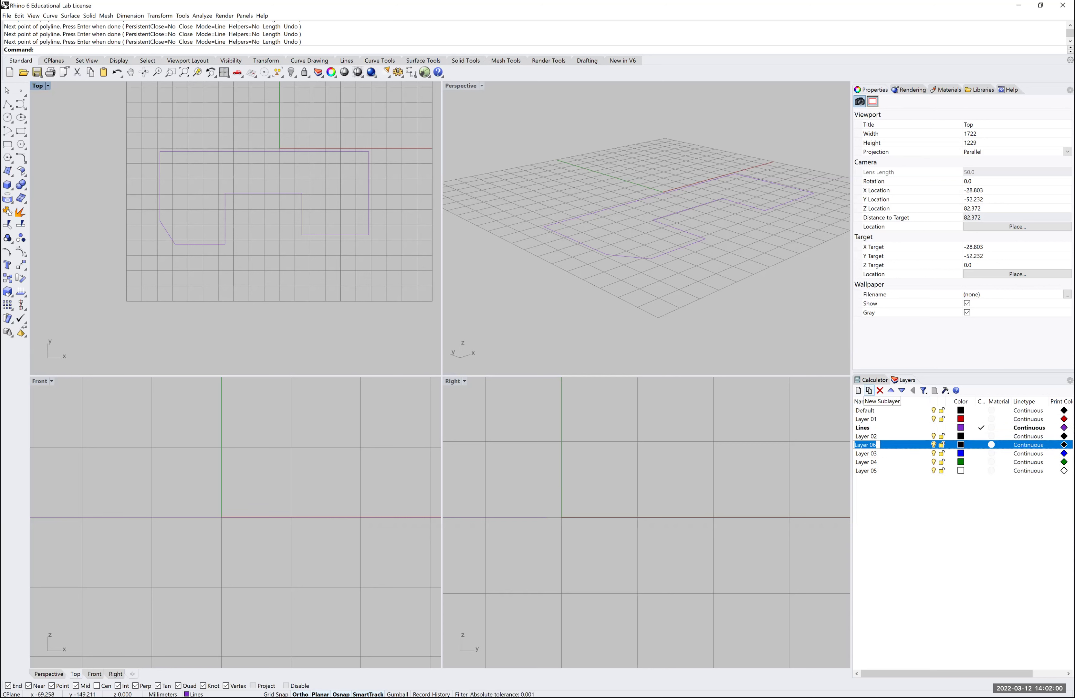
{"action": "left_click", "coordinate": [868, 390]}
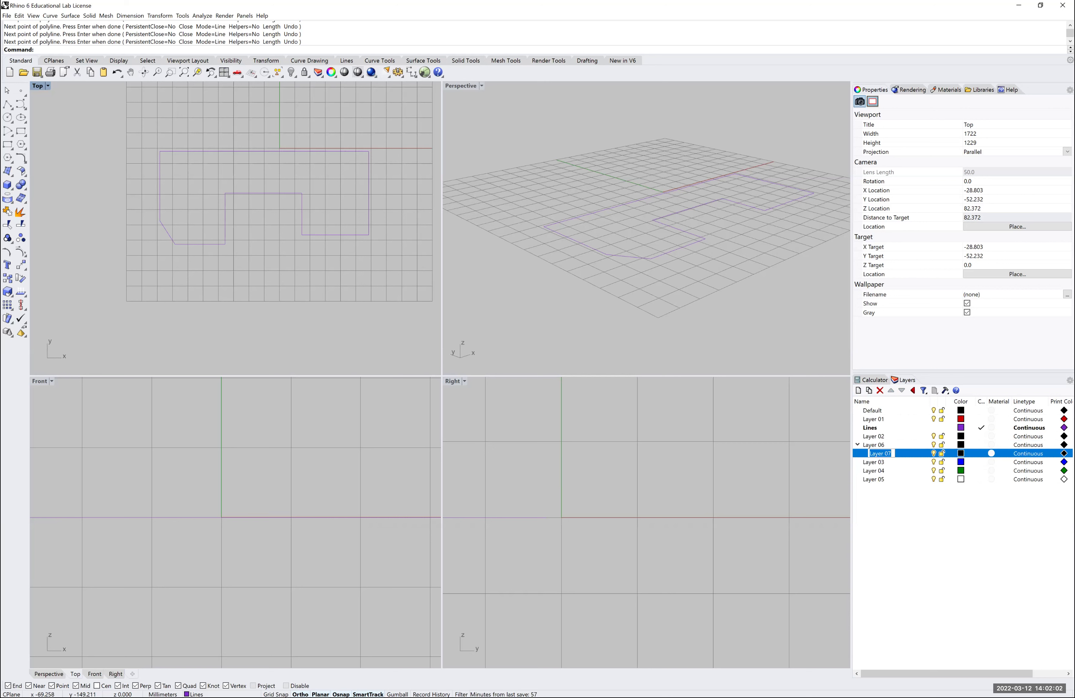
{"action": "key", "text": "Return"}
{"action": "key", "text": "Up"}
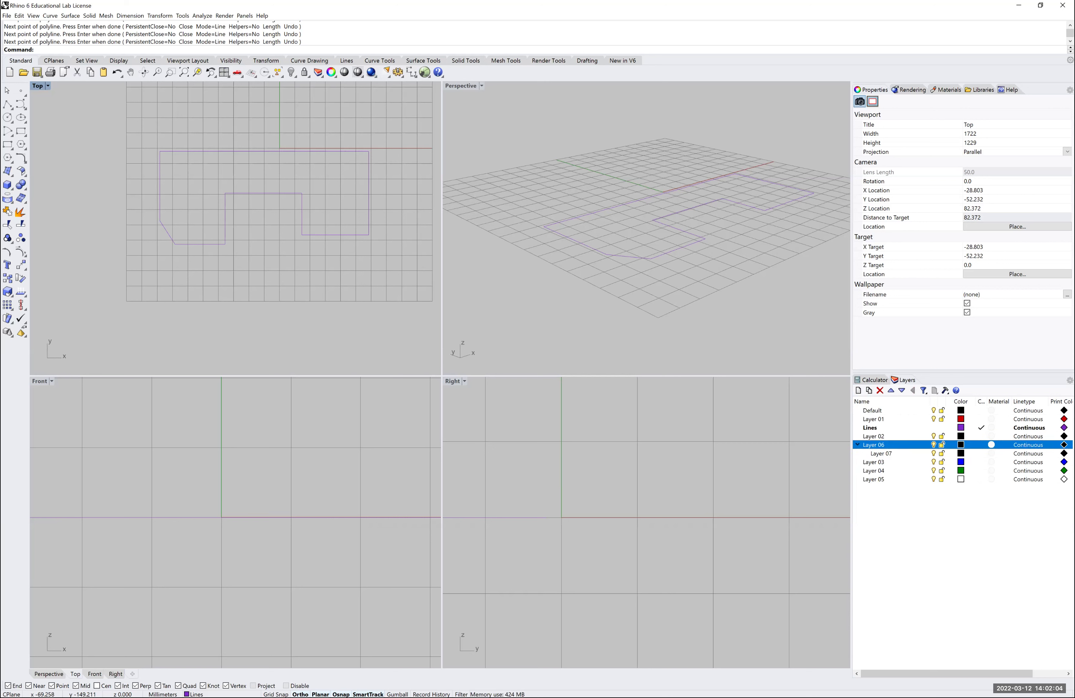
Step: Delete the sublayer Layer 07 under Layer 06
{"action": "key", "text": "Down"}
{"action": "key", "text": "Delete"}
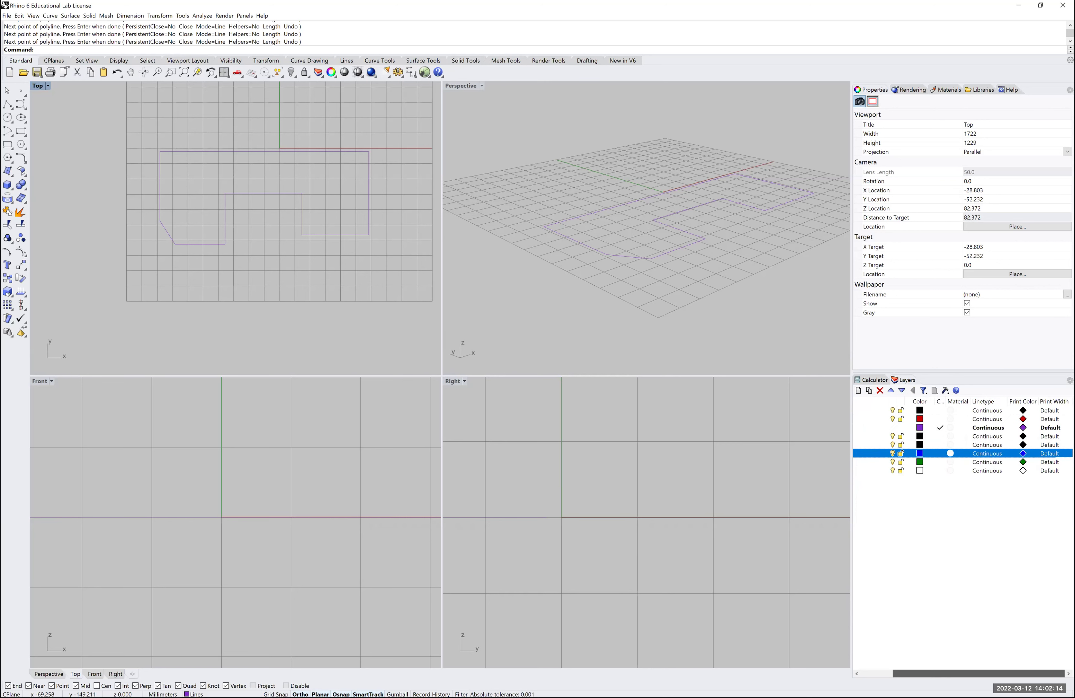
{"action": "scroll", "coordinate": [946, 674], "scroll_direction": "right", "scroll_amount": 2}
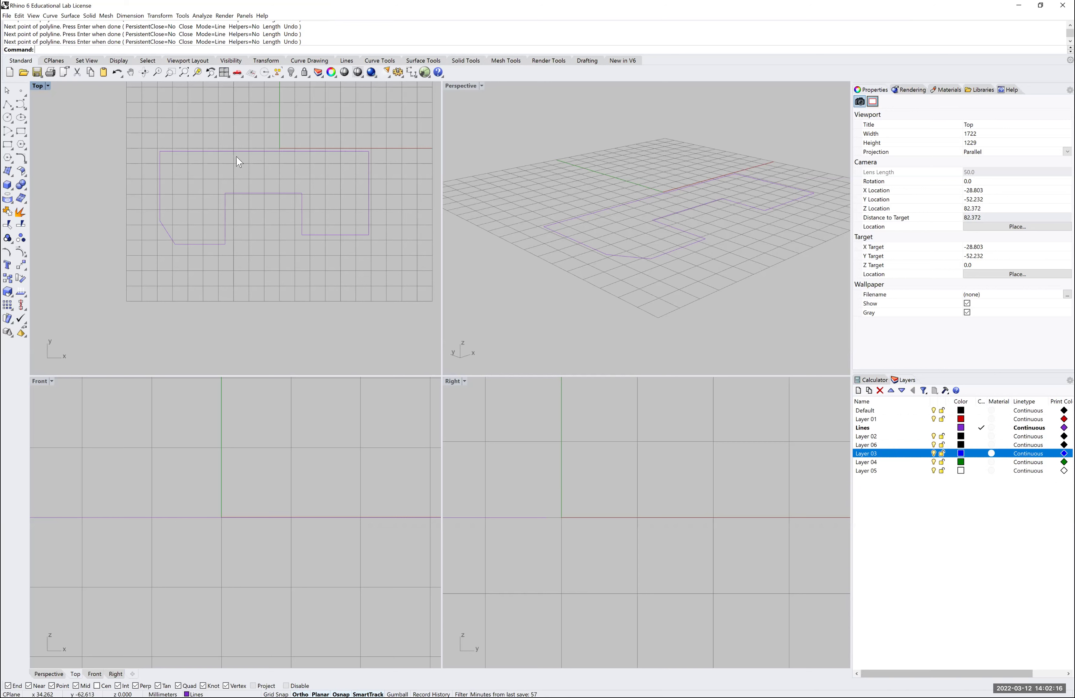
Step: Delete the inverted U-shaped polyline from the Top view
{"action": "left_click_drag", "start_coordinate": [388, 131], "coordinate": [132, 257]}
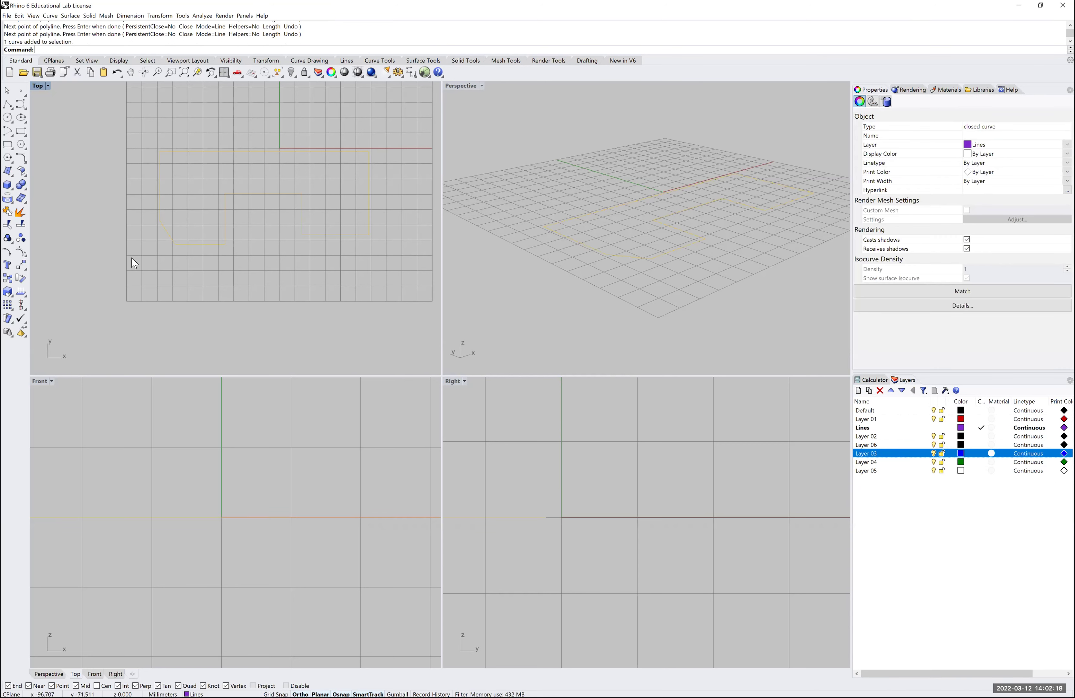
{"action": "key", "text": "Delete"}
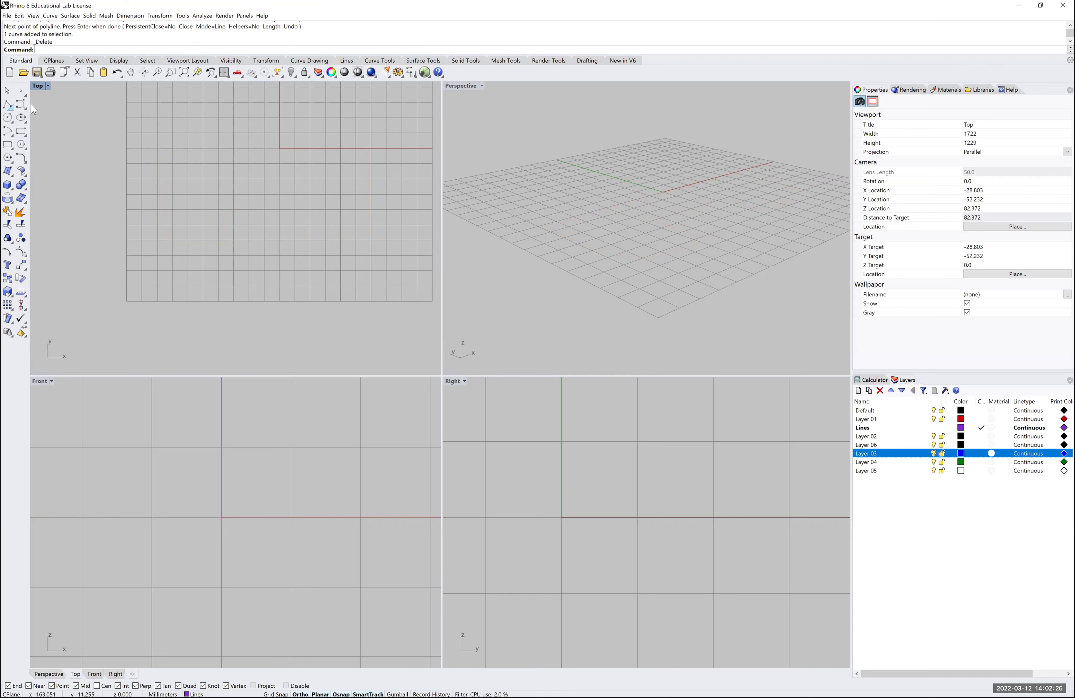
Step: Draw a closed, freeform degree-3 control point curve over the lower-left part of the Top view's grid
{"action": "left_click", "coordinate": [14, 110]}
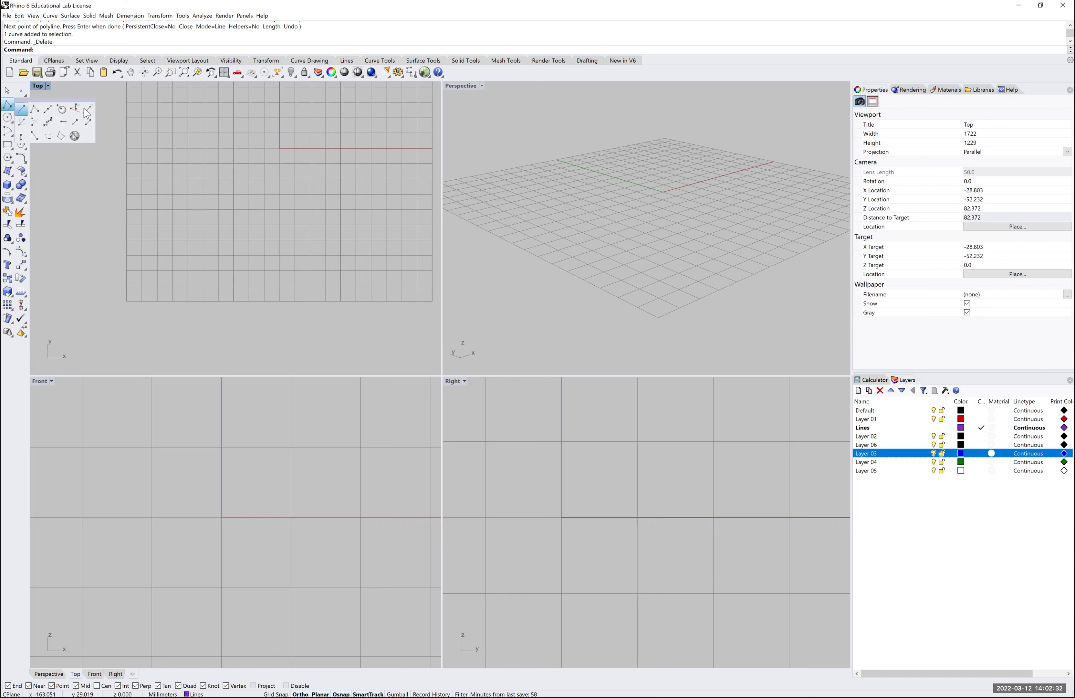
{"action": "left_click", "coordinate": [21, 108]}
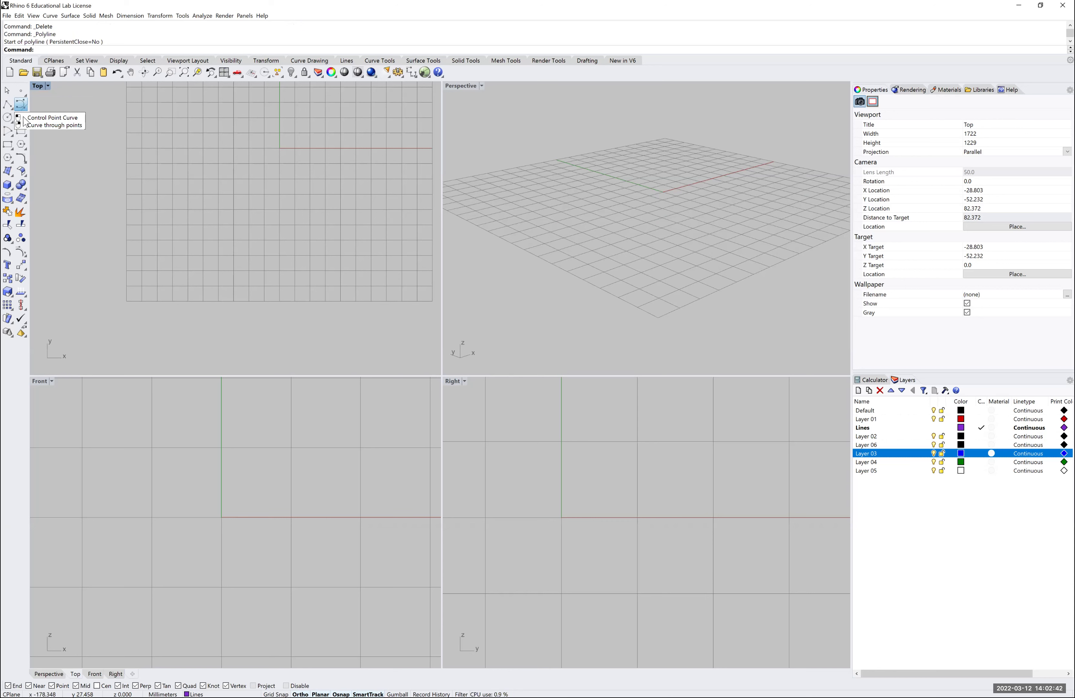
{"action": "left_click", "coordinate": [22, 105]}
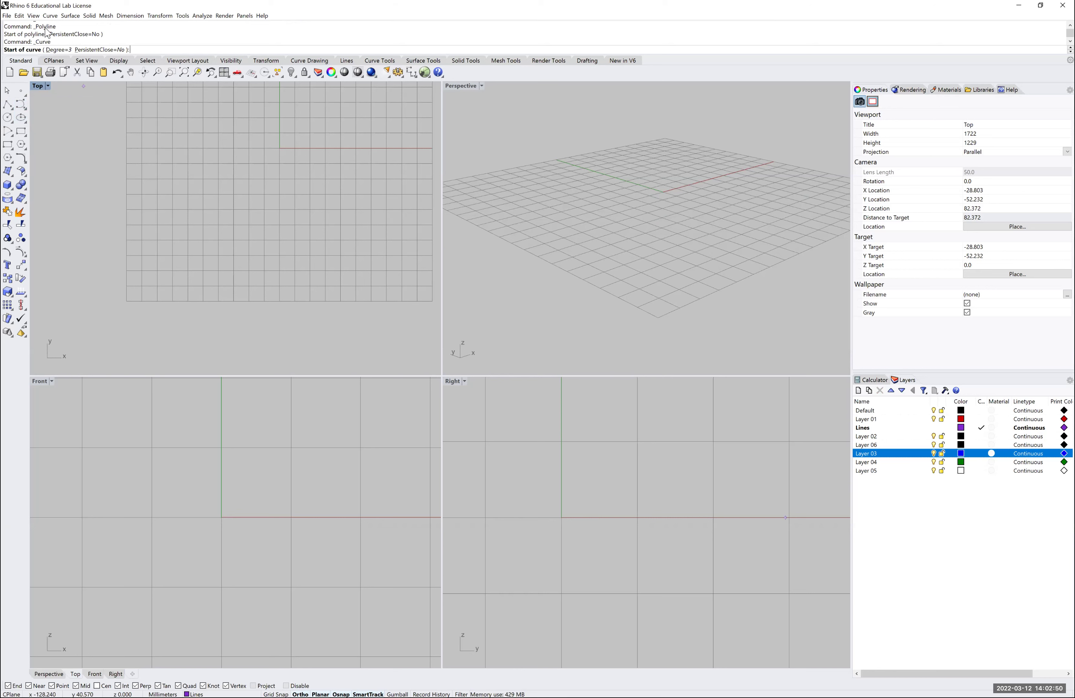
{"action": "left_click", "coordinate": [101, 224]}
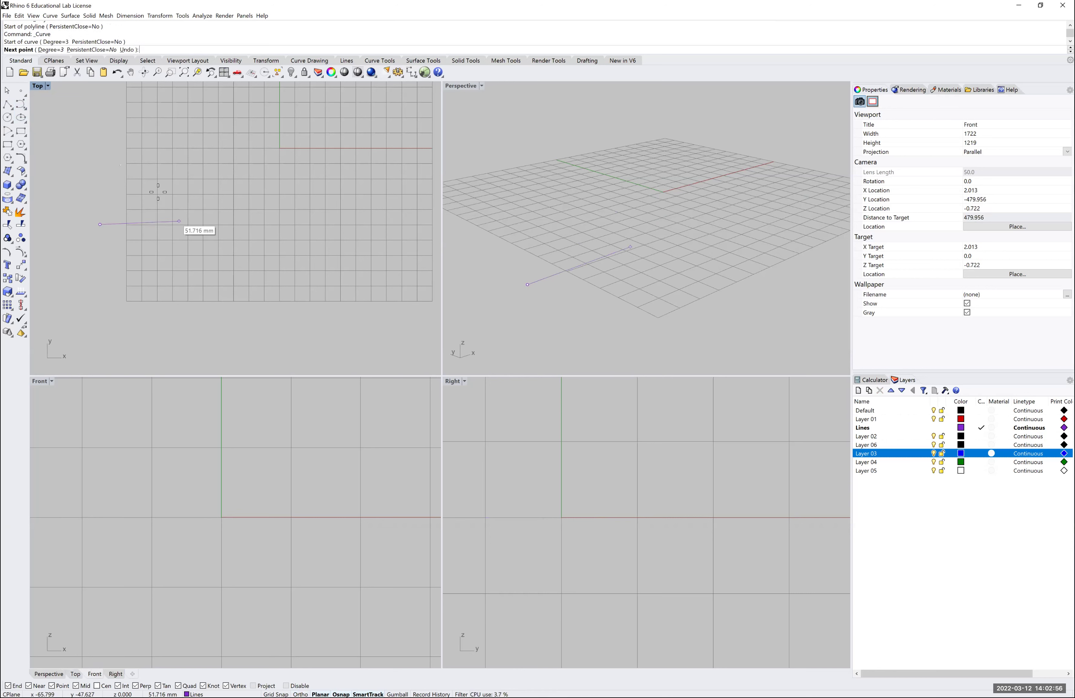
{"action": "left_click", "coordinate": [148, 155]}
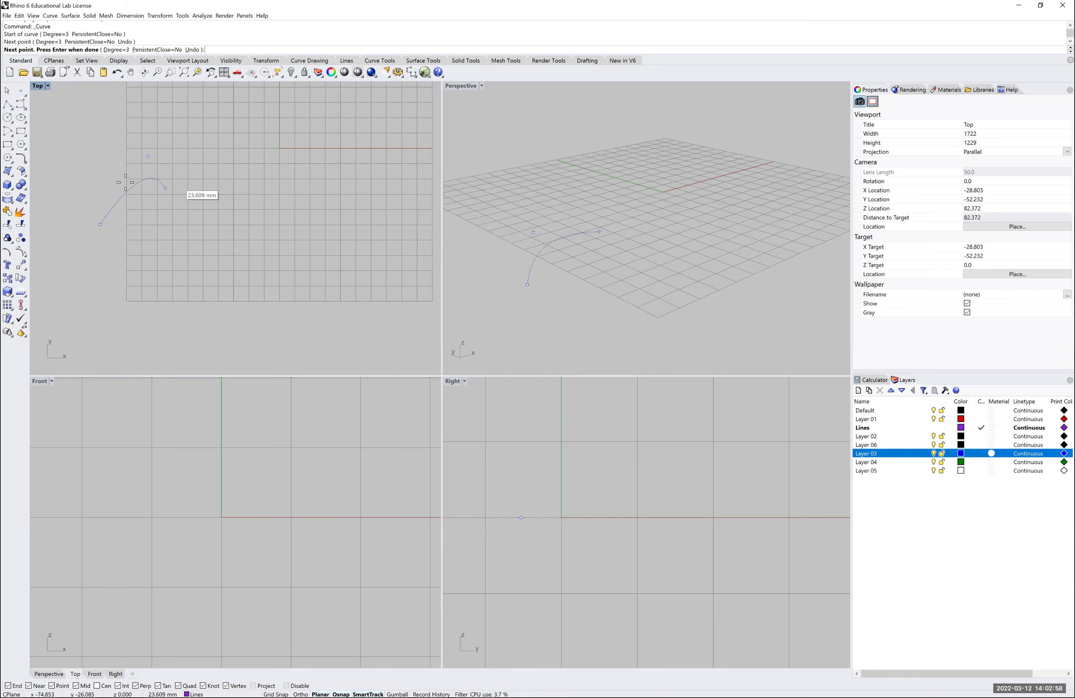
{"action": "left_click", "coordinate": [316, 174]}
{"action": "left_click", "coordinate": [264, 313]}
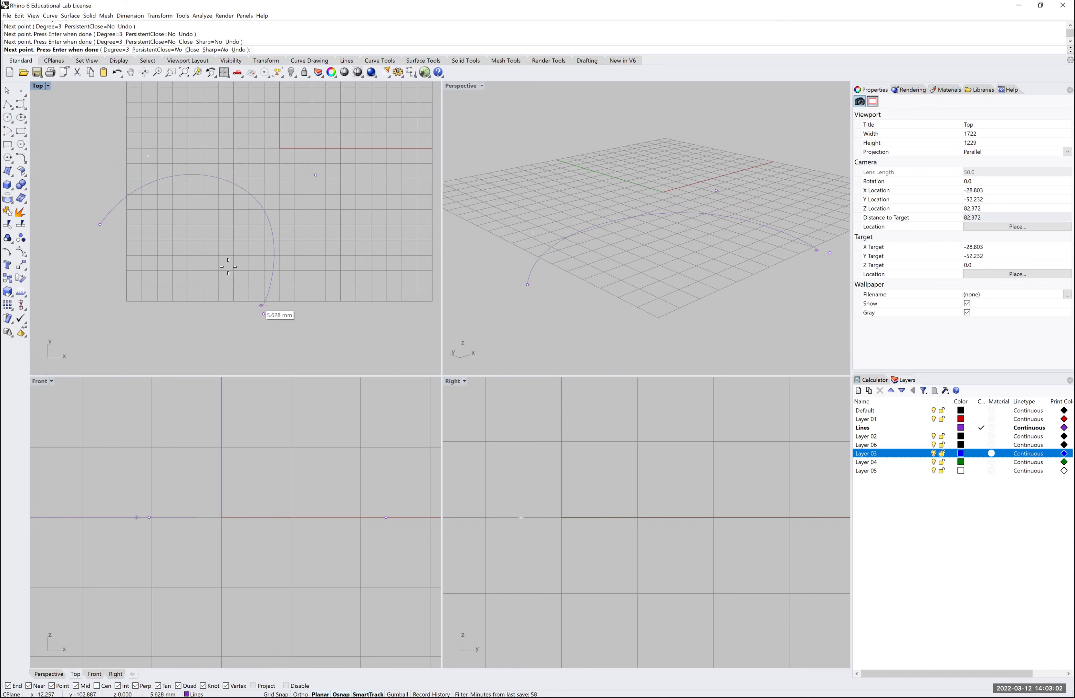
{"action": "left_click", "coordinate": [208, 237]}
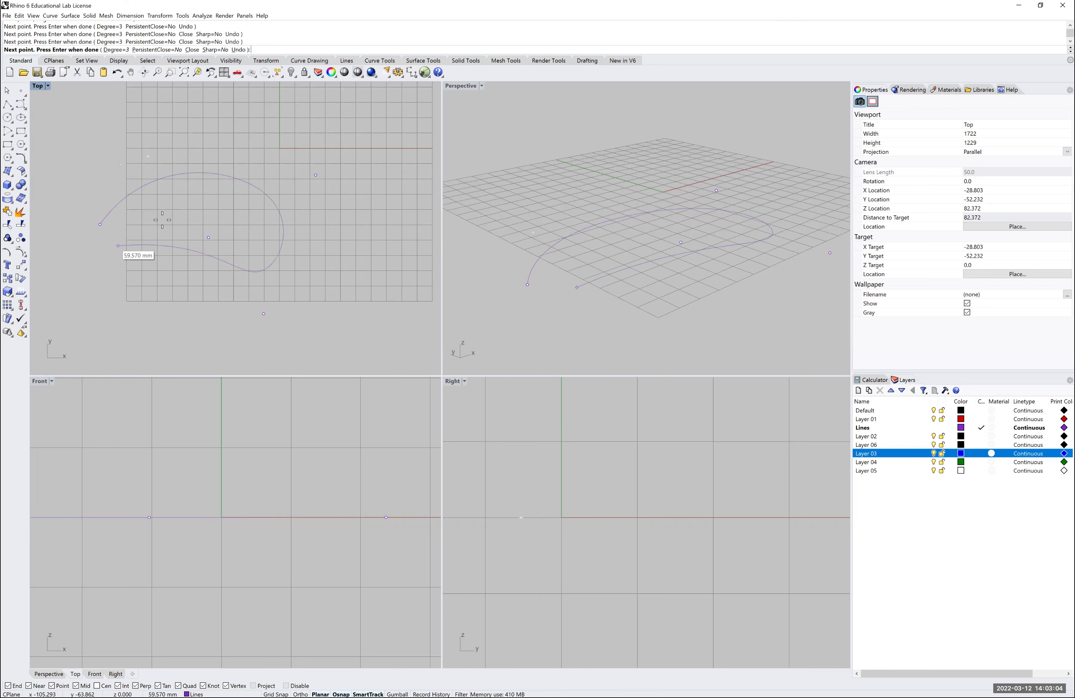
{"action": "left_click", "coordinate": [148, 300]}
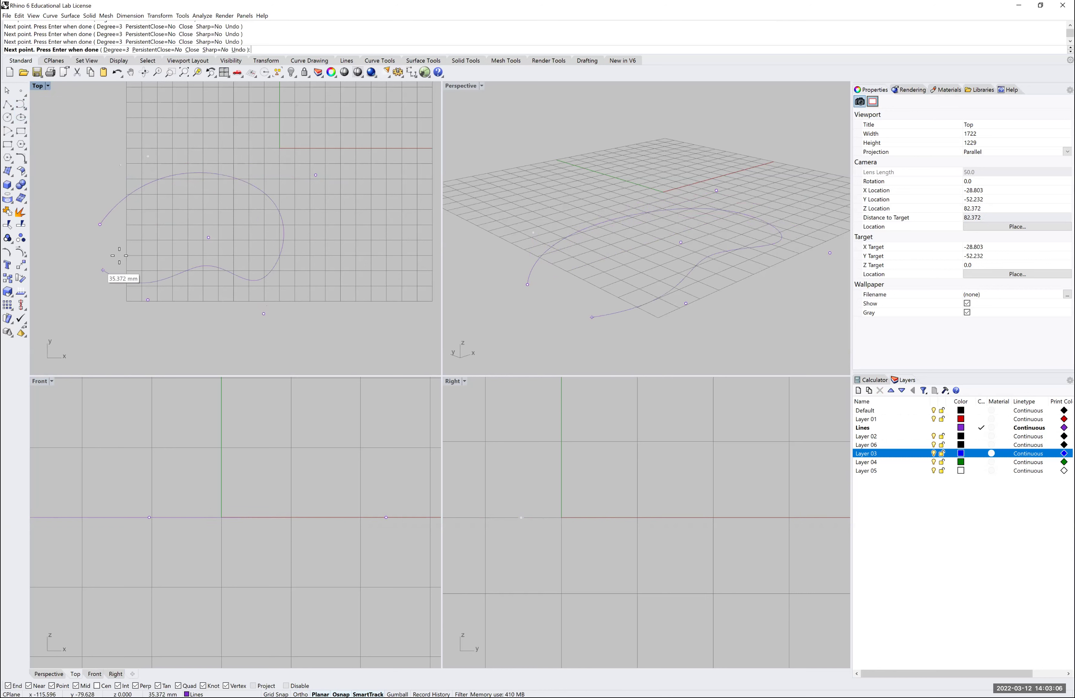
{"action": "left_click", "coordinate": [140, 233]}
{"action": "left_click", "coordinate": [103, 233]}
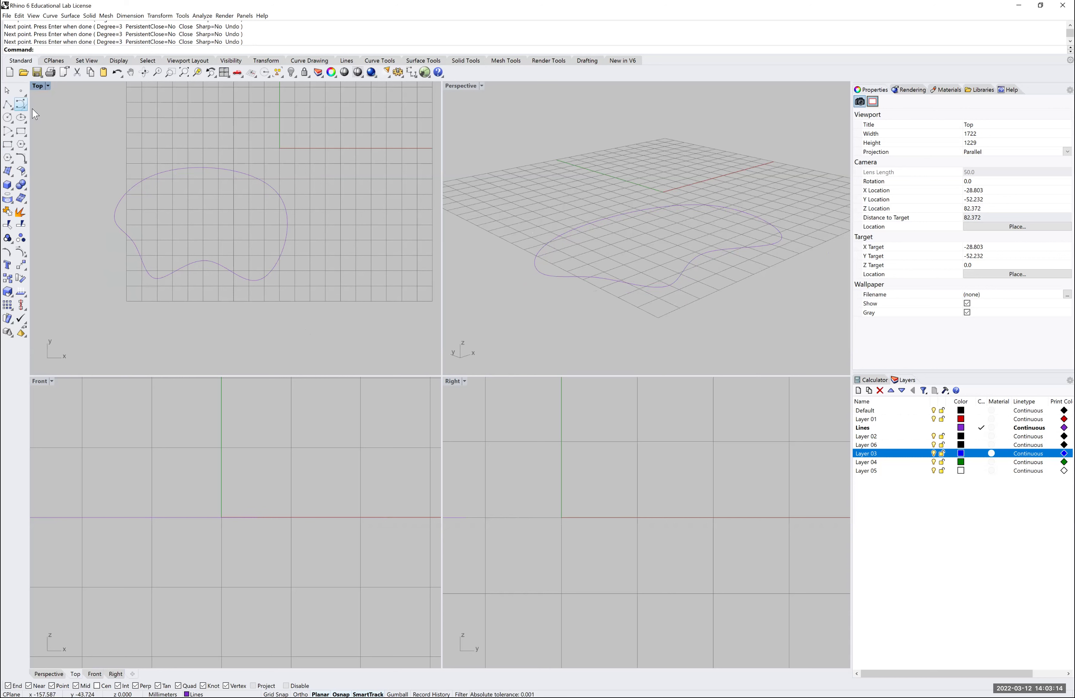
Step: Draw a closed curve interpolated through five points over the upper-right part of the Top view's grid, and select it
{"action": "left_click", "coordinate": [21, 104]}
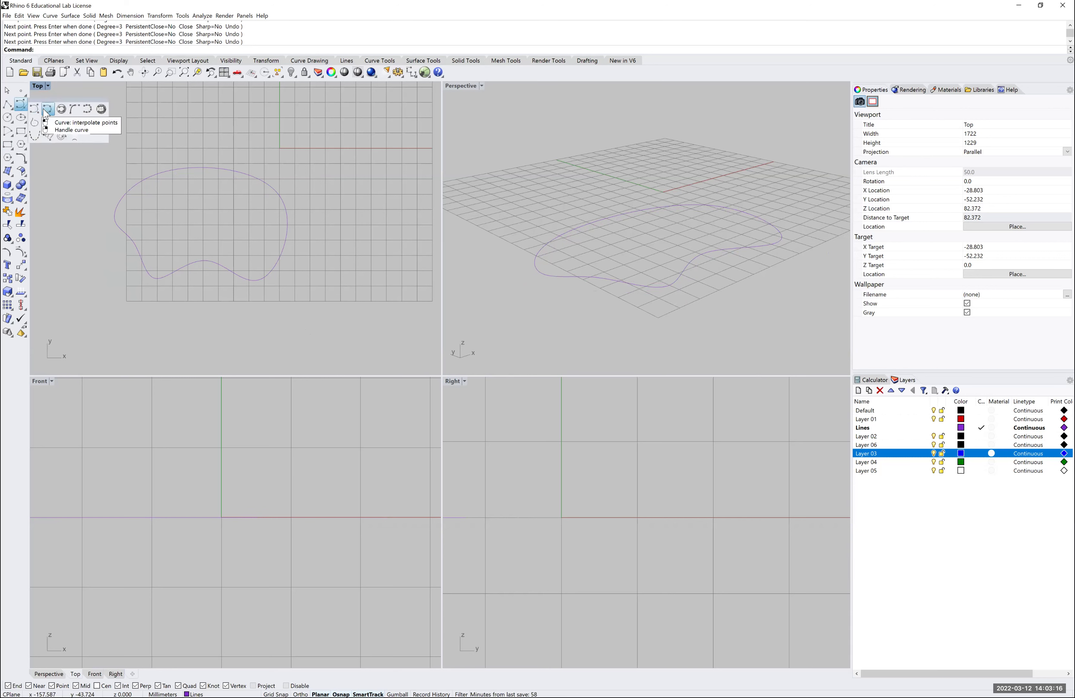
{"action": "left_click", "coordinate": [46, 111]}
{"action": "scroll", "coordinate": [302, 186], "scroll_direction": "down", "scroll_amount": 5}
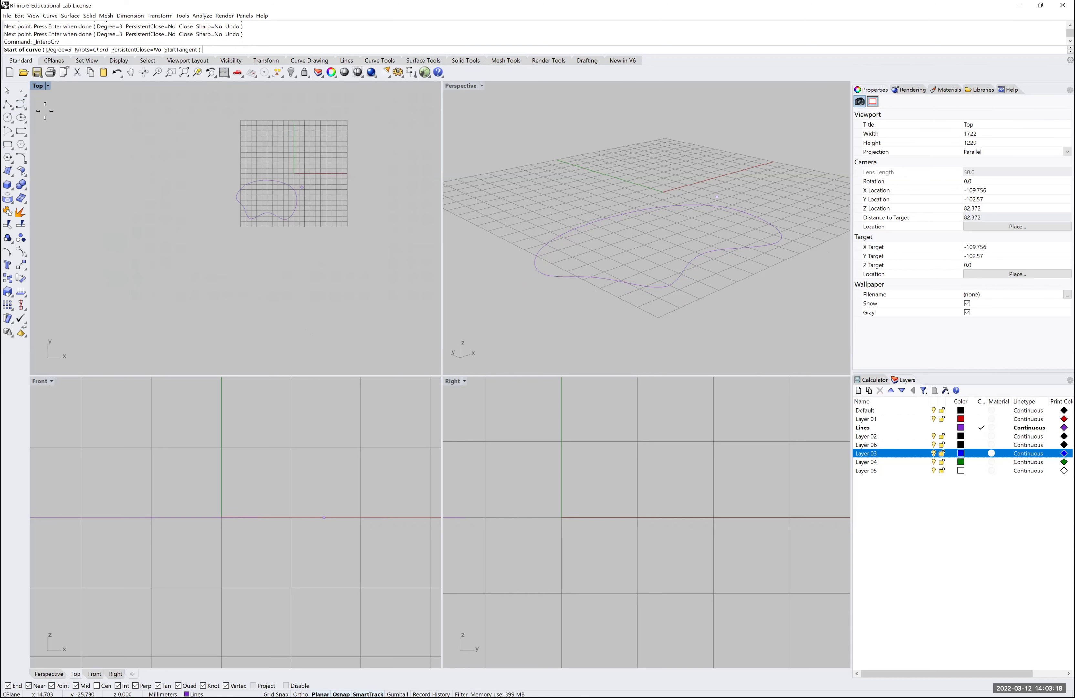
{"action": "left_click", "coordinate": [308, 170]}
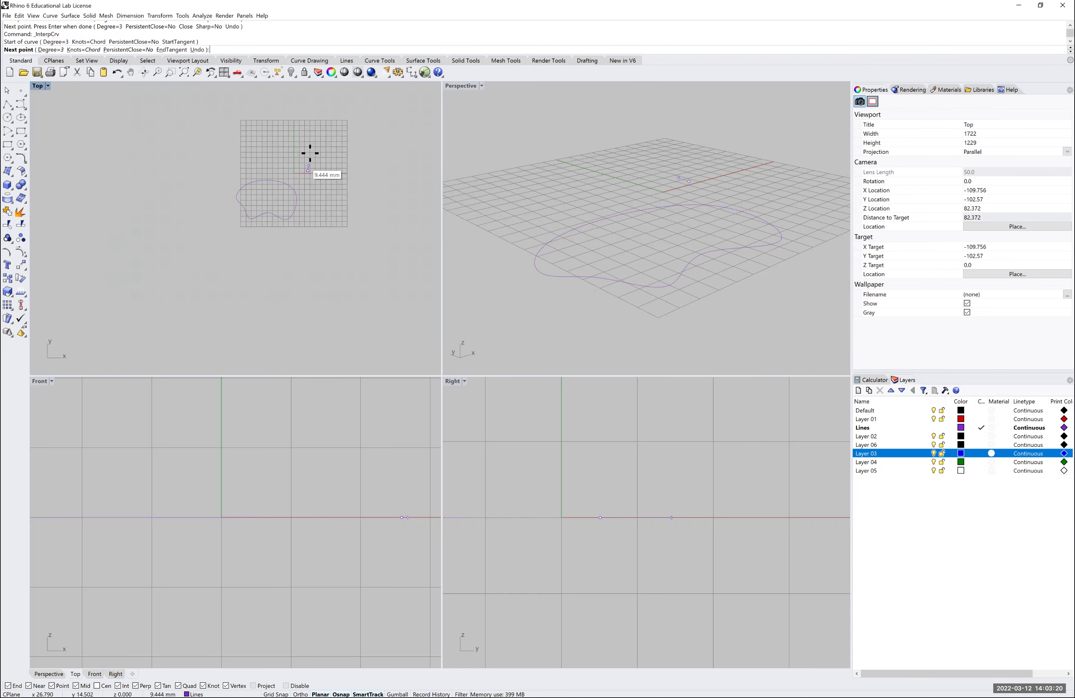
{"action": "left_click", "coordinate": [291, 140]}
{"action": "left_click", "coordinate": [372, 121]}
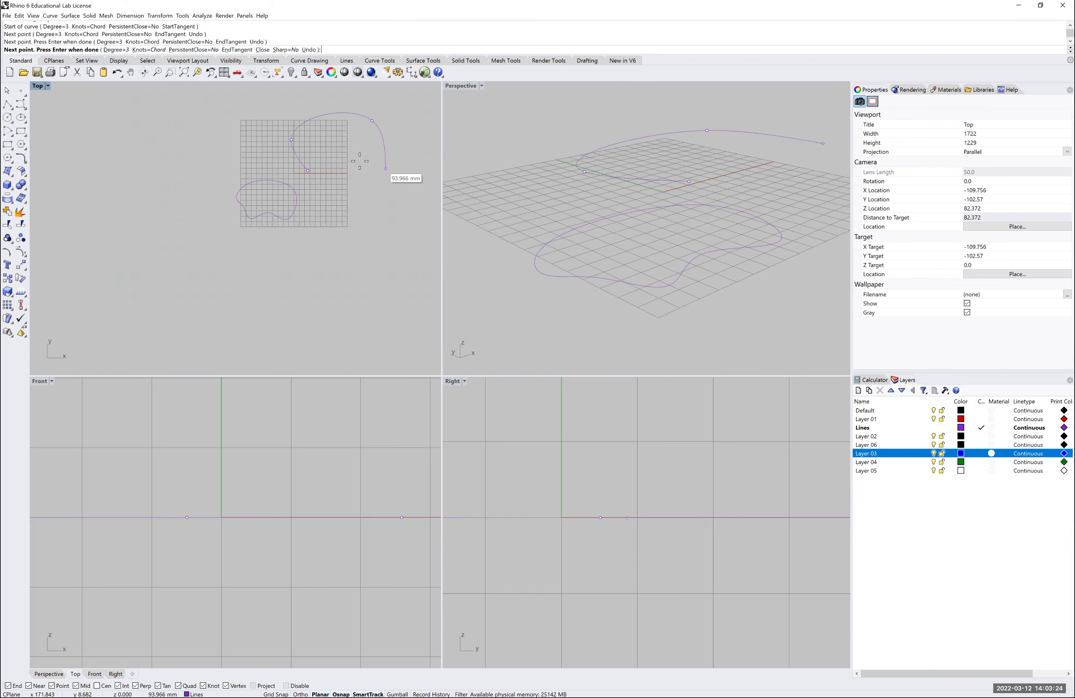
{"action": "left_click", "coordinate": [373, 225]}
{"action": "left_click", "coordinate": [358, 159]}
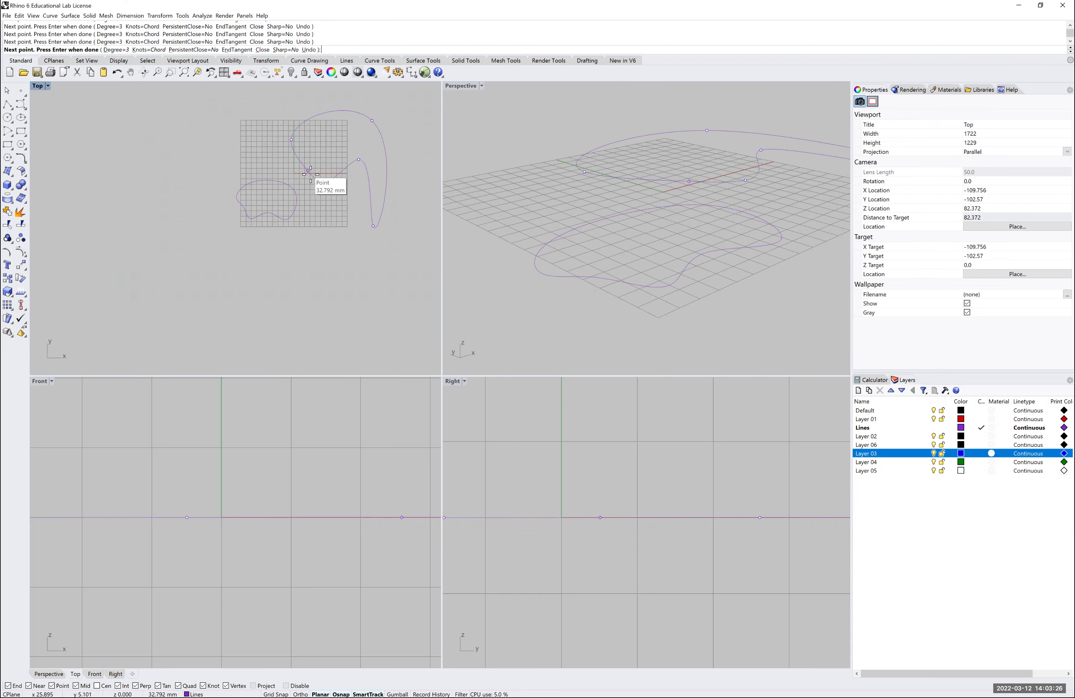
{"action": "left_click", "coordinate": [308, 171]}
{"action": "key", "text": "Return"}
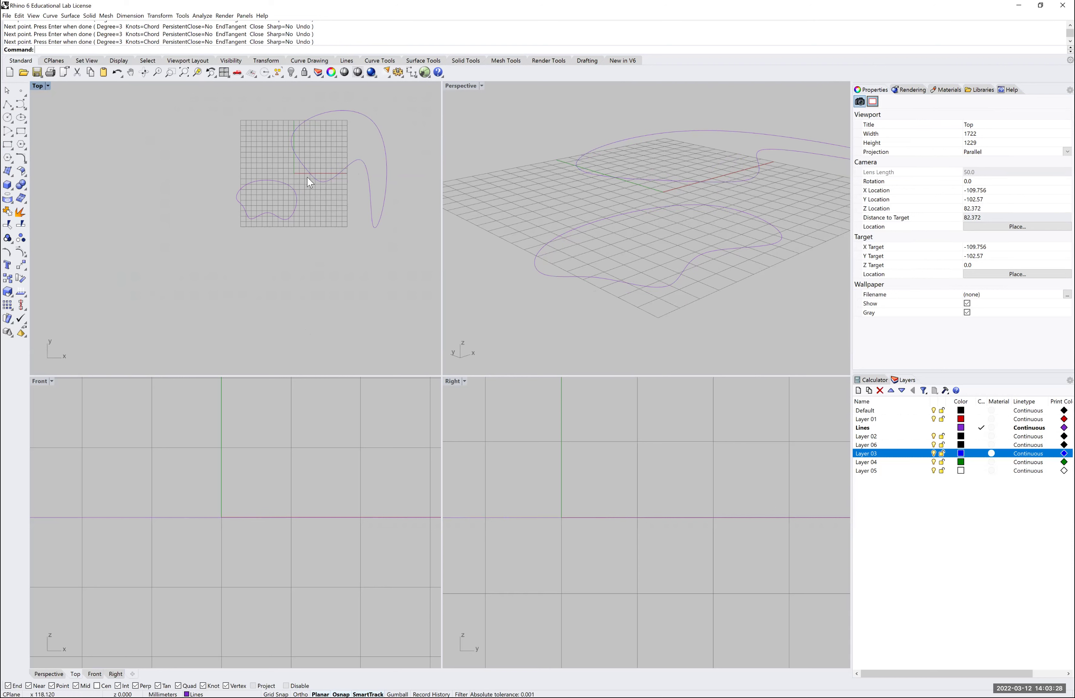
{"action": "scroll", "coordinate": [358, 156], "scroll_direction": "down", "scroll_amount": 2}
{"action": "scroll", "coordinate": [364, 163], "scroll_direction": "up", "scroll_amount": 5}
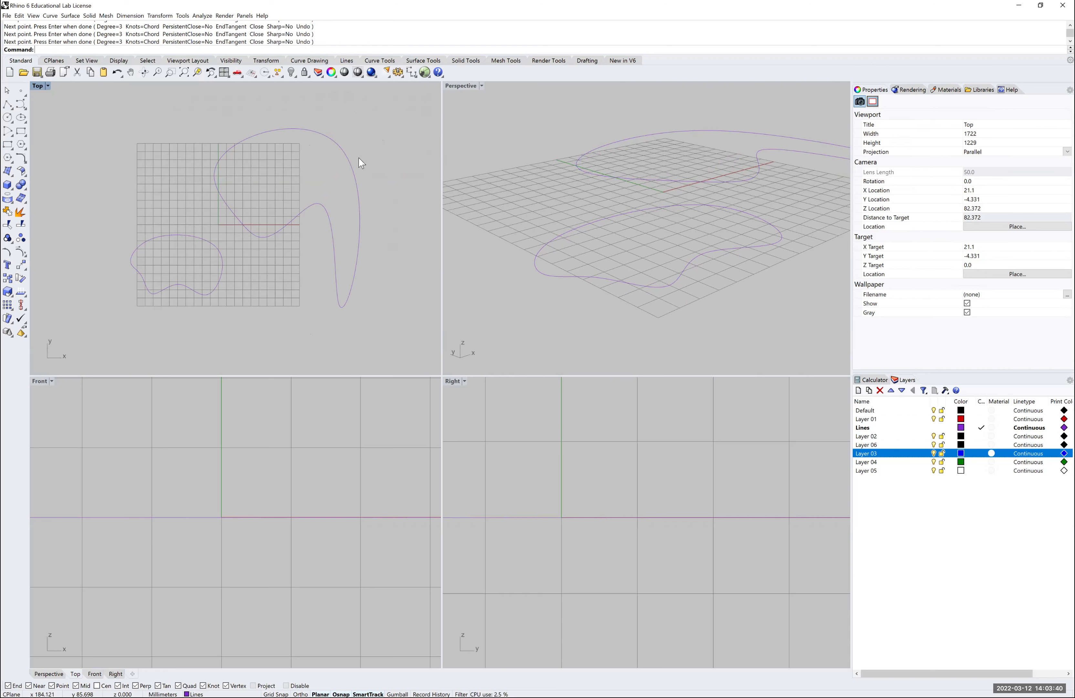
{"action": "left_click", "coordinate": [352, 164]}
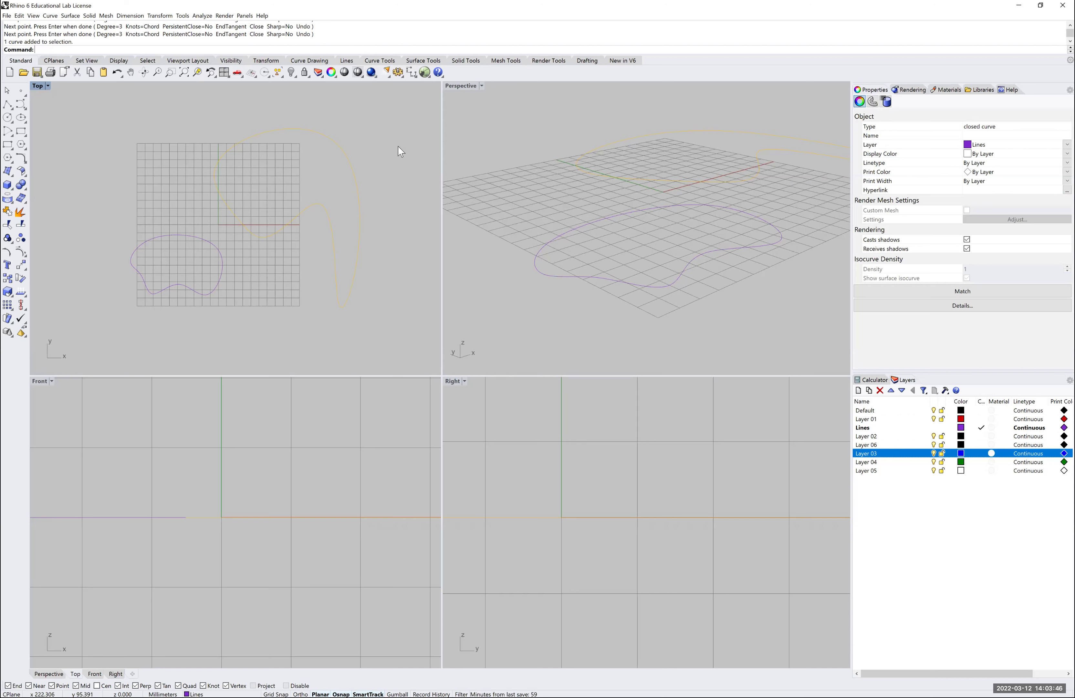
Step: Draw a circle with a 50 mm radius just above the control point curve in the Top view, and select it
{"action": "left_click", "coordinate": [12, 123]}
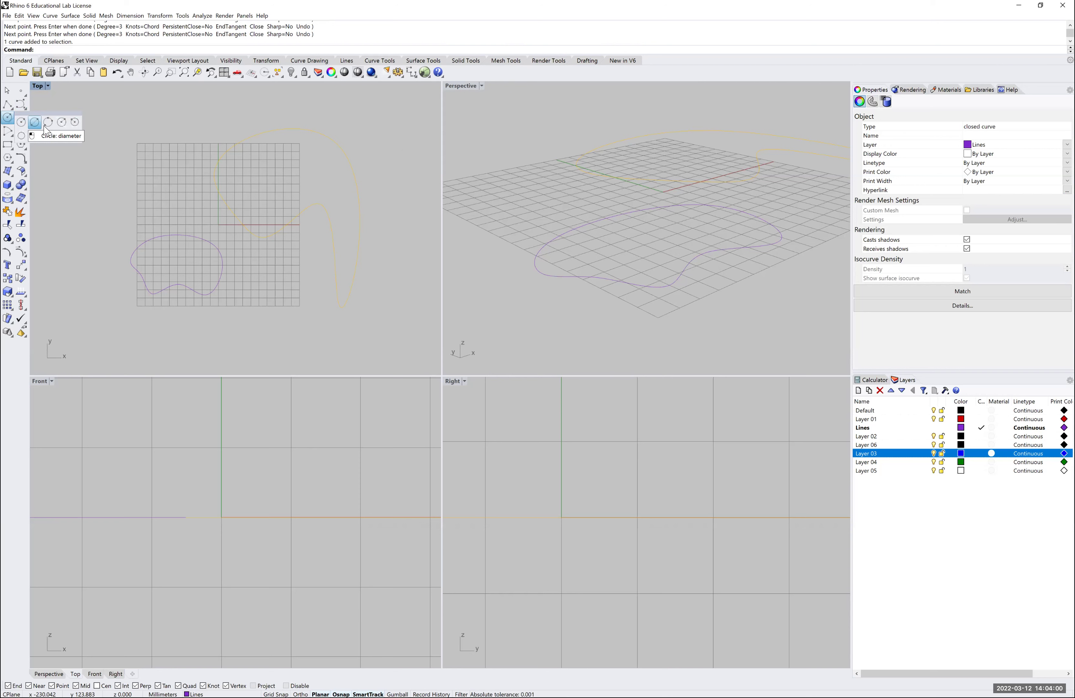
{"action": "left_click", "coordinate": [184, 203]}
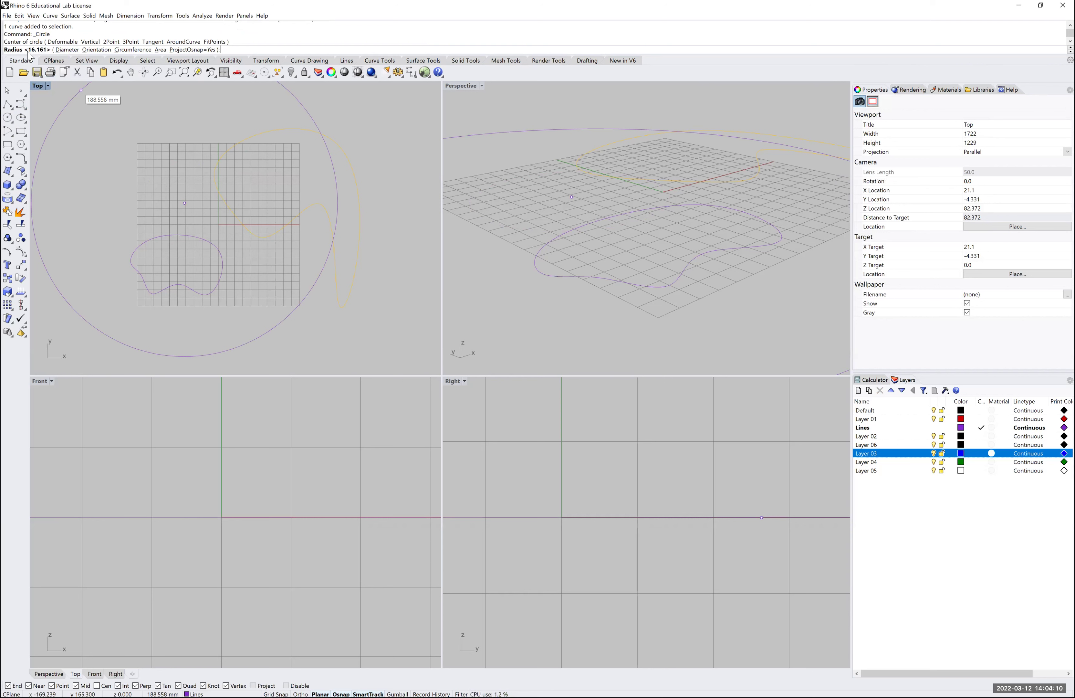
{"action": "type", "text": "50"}
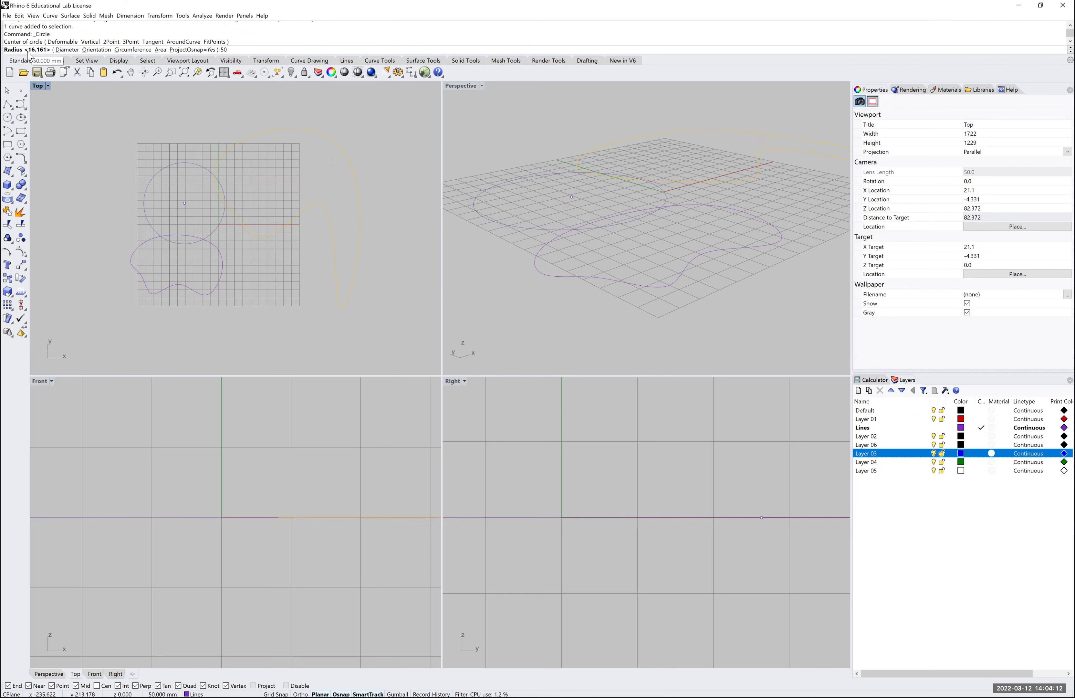
{"action": "key", "text": "Return"}
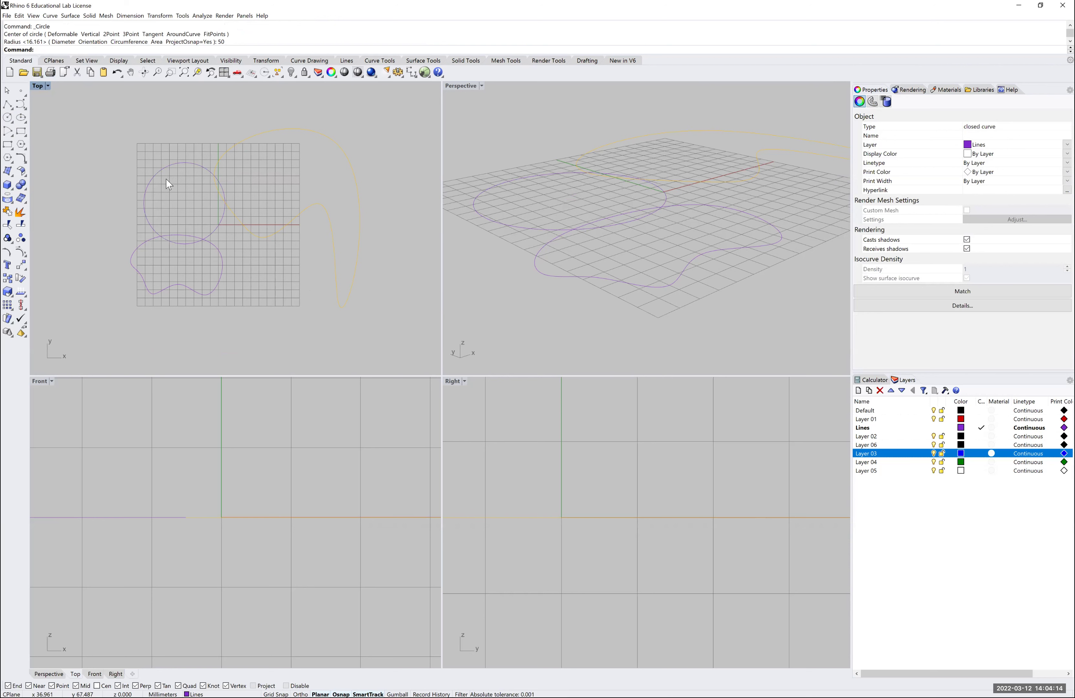
{"action": "left_click", "coordinate": [157, 174]}
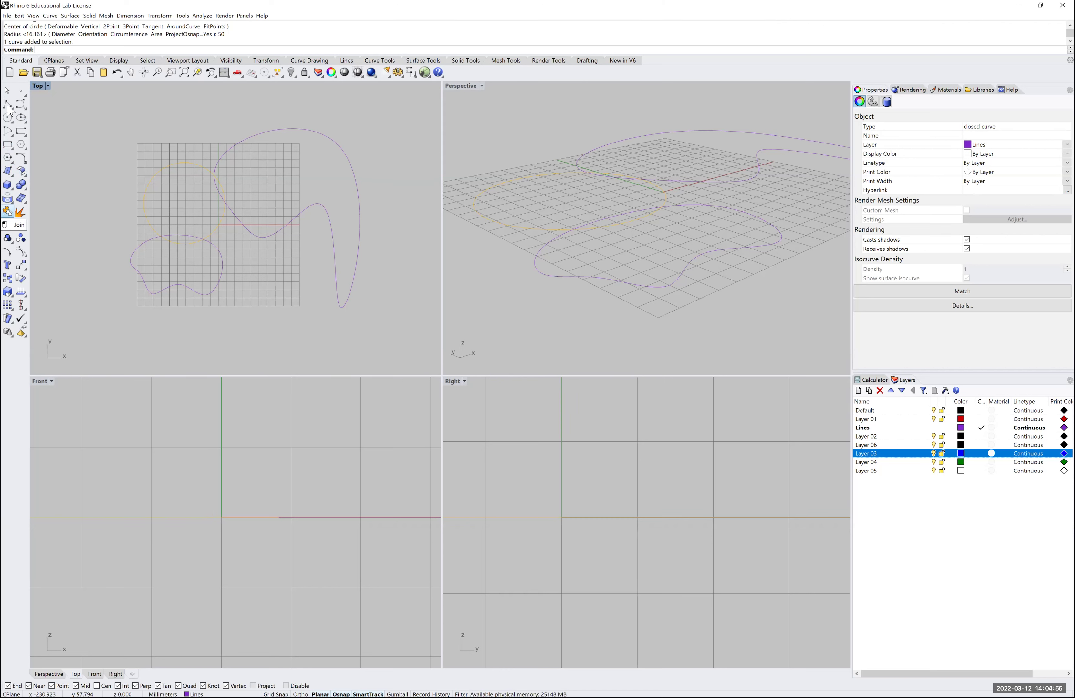
Step: Draw a closed, irregular outline of eight separate line segments at the grid's upper-left corner in the Top view
{"action": "left_click", "coordinate": [93, 190]}
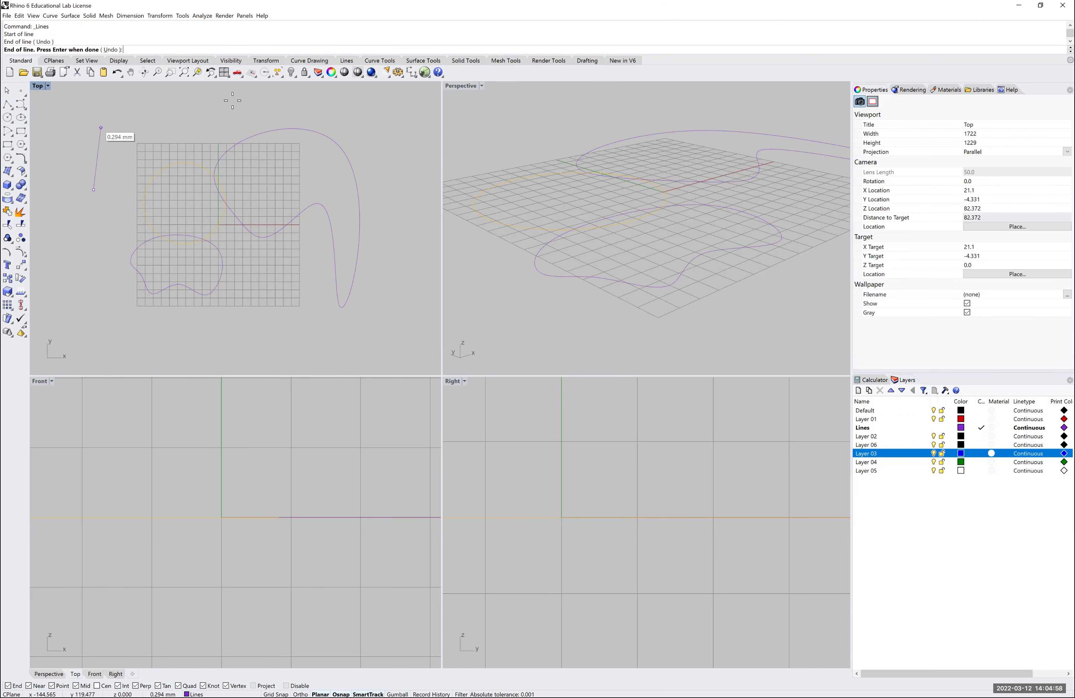
{"action": "left_click", "coordinate": [101, 127]}
{"action": "left_click", "coordinate": [229, 101]}
{"action": "left_click", "coordinate": [218, 137]}
{"action": "left_click", "coordinate": [160, 149]}
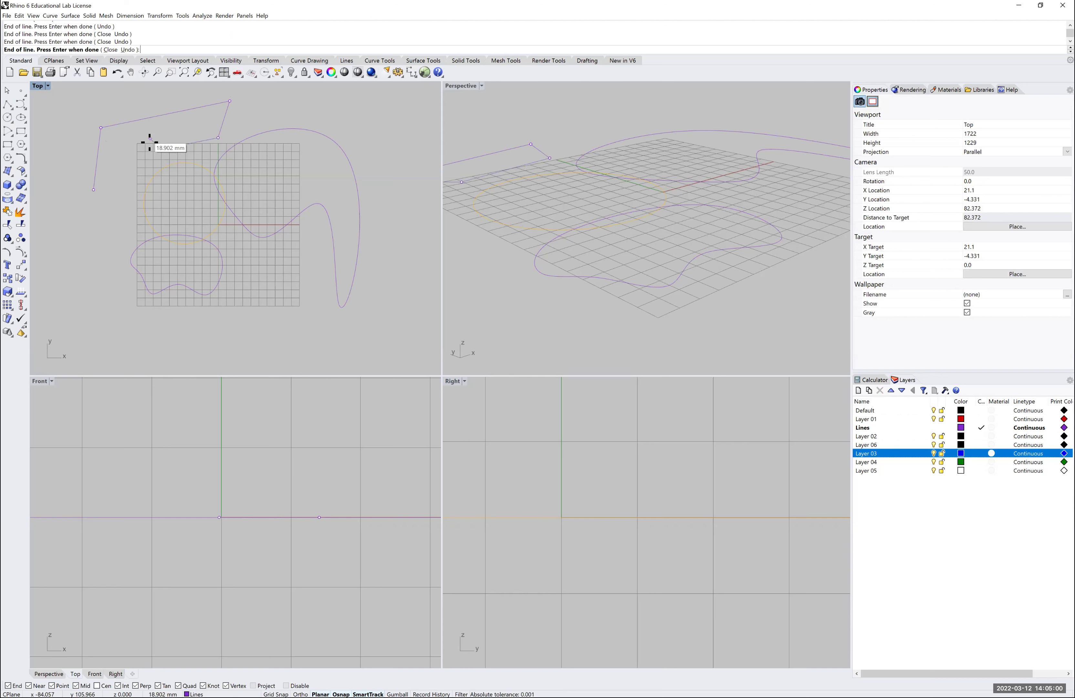
{"action": "left_click", "coordinate": [150, 138]}
{"action": "left_click", "coordinate": [134, 150]}
{"action": "left_click", "coordinate": [132, 184]}
{"action": "left_click", "coordinate": [94, 190]}
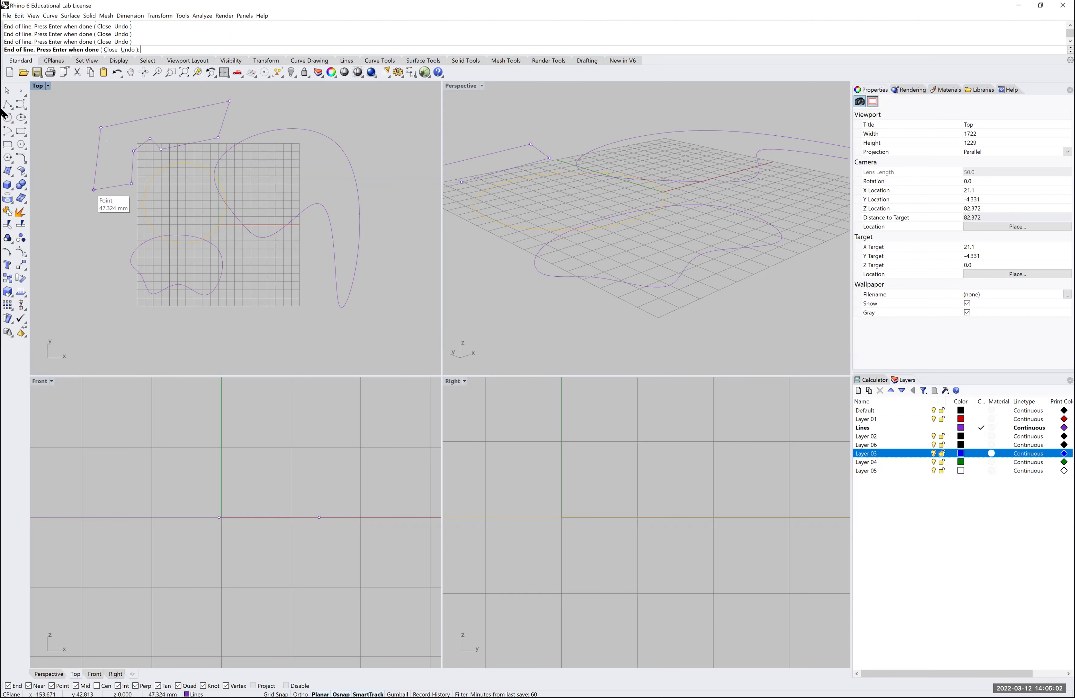
{"action": "left_click", "coordinate": [7, 91]}
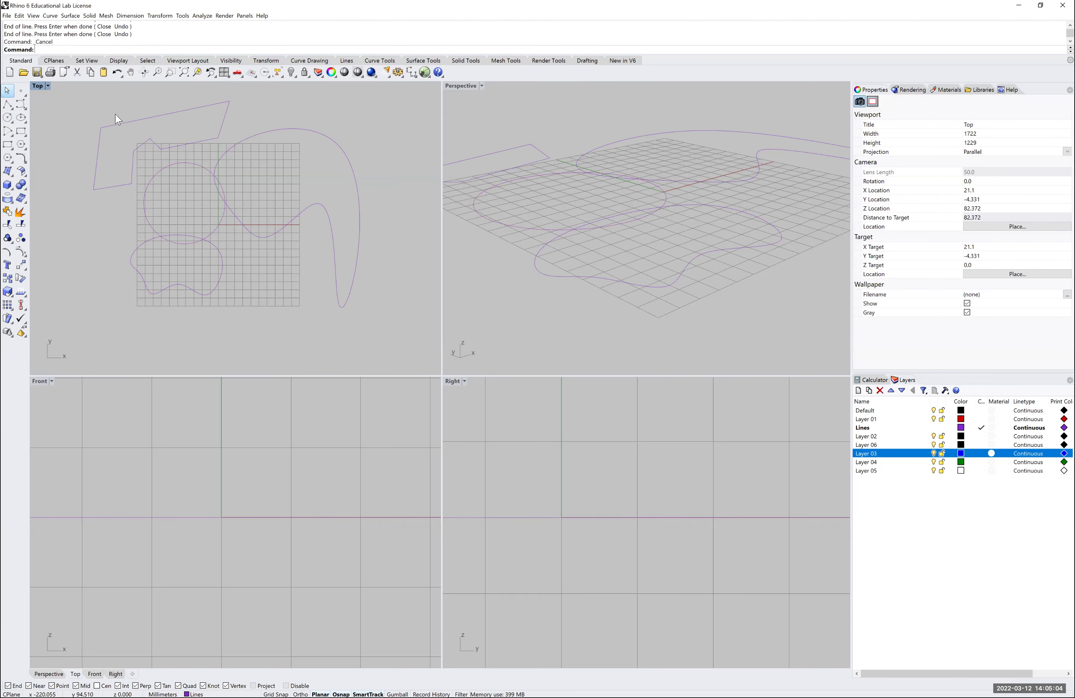
Step: Select individual segments of the irregular outline to check that they are separate, and undo the accidental drag
{"action": "left_click", "coordinate": [219, 128]}
{"action": "left_click", "coordinate": [204, 136]}
{"action": "left_click", "coordinate": [165, 145]}
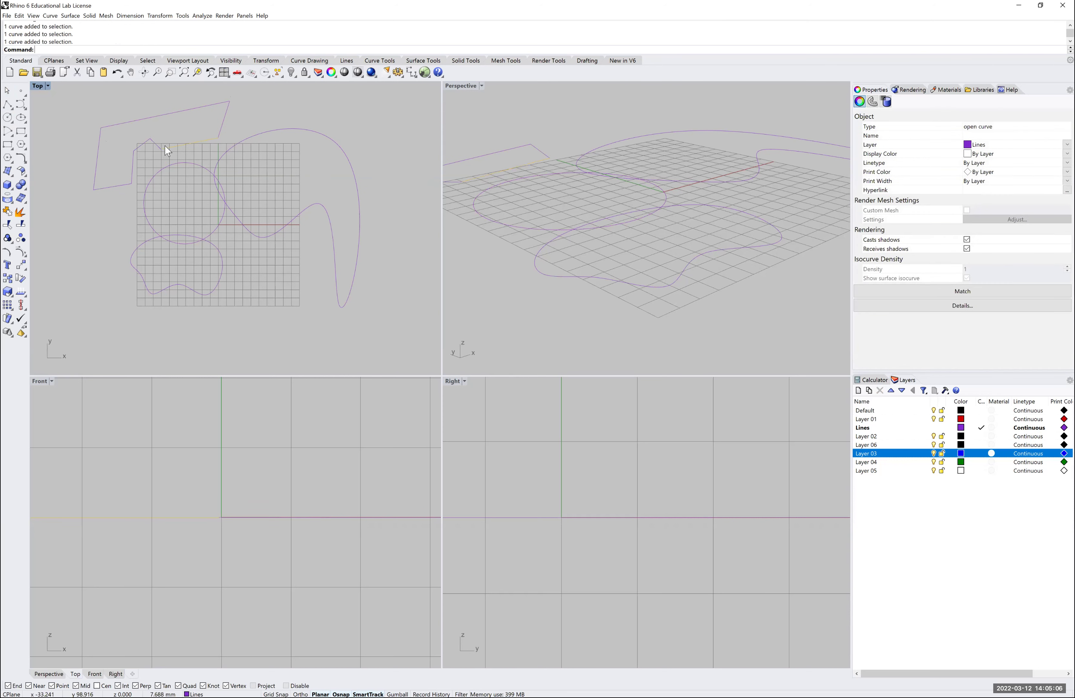
{"action": "key", "text": "ctrl+z"}
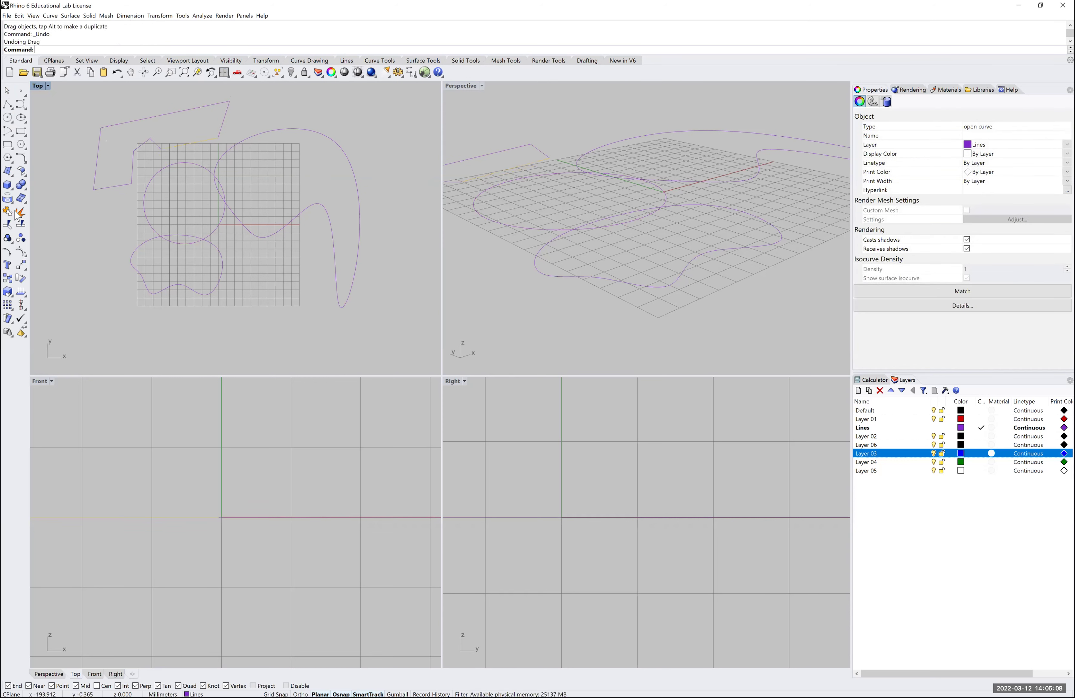
{"action": "key", "text": "Escape"}
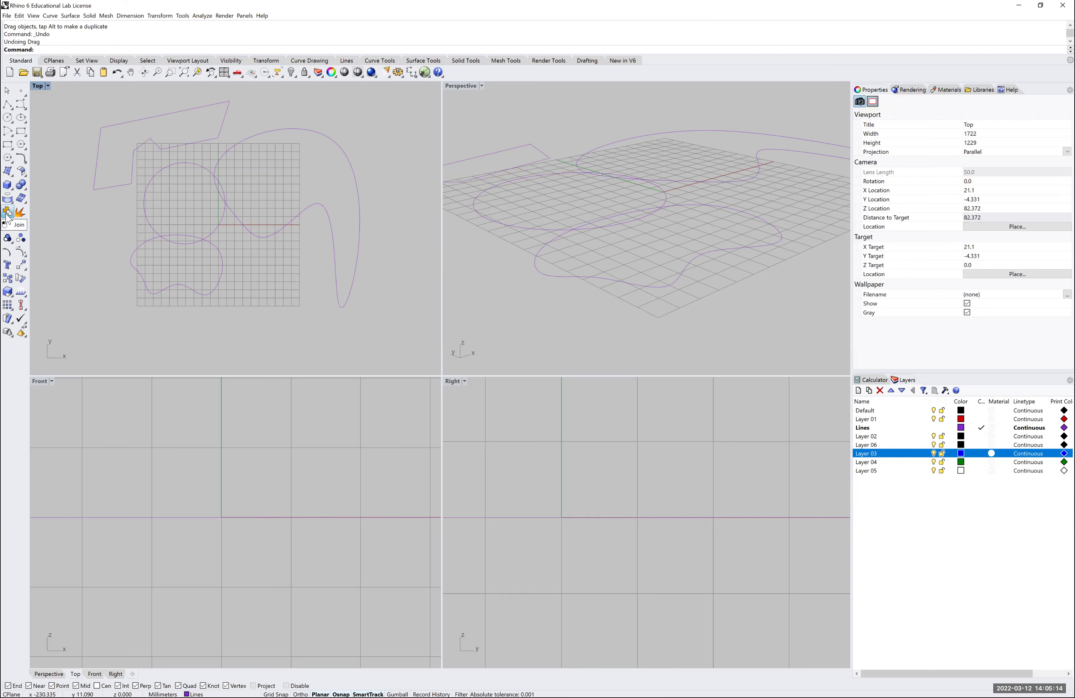
Step: Join the eight line segments of the irregular outline into one closed curve
{"action": "key", "text": "ctrl+j"}
{"action": "left_click", "coordinate": [165, 118]}
{"action": "left_click", "coordinate": [98, 155]}
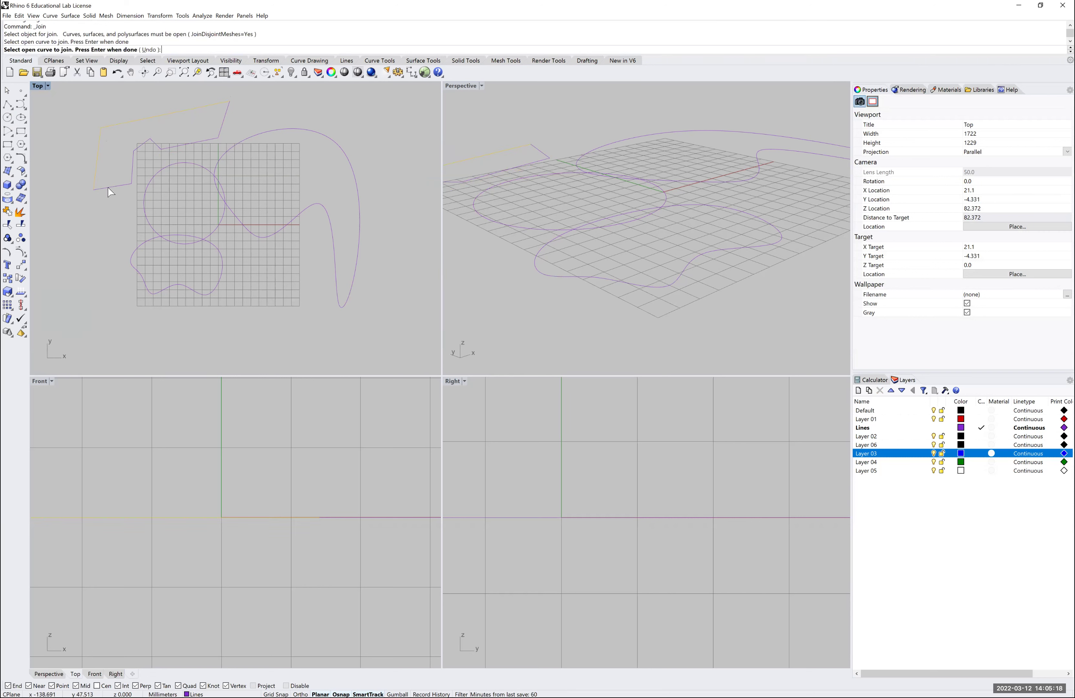
{"action": "left_click", "coordinate": [143, 146]}
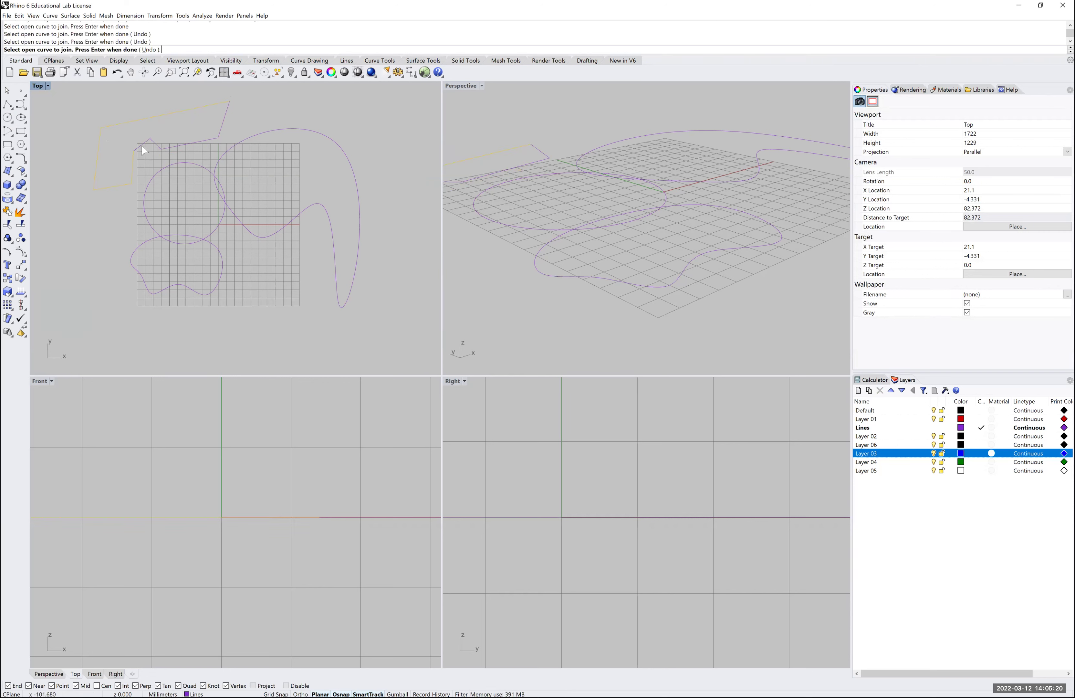
{"action": "left_click", "coordinate": [222, 134]}
{"action": "left_click", "coordinate": [223, 124]}
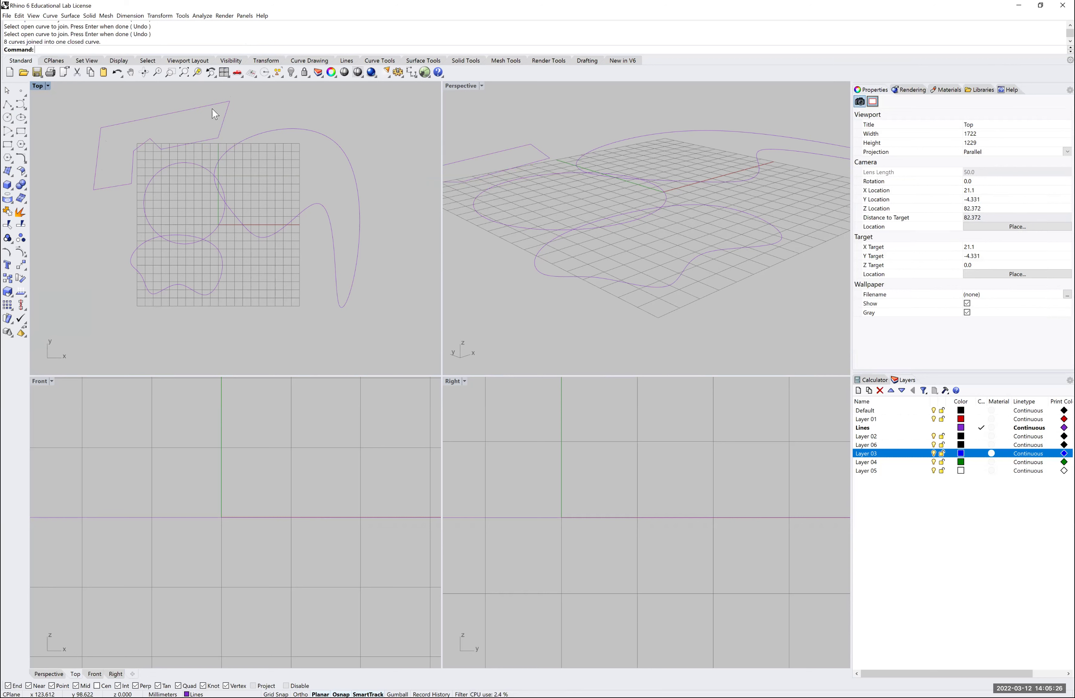
Step: Select the irregular outline to check whether its segments act as one curve, and clear the selection
{"action": "left_click", "coordinate": [188, 110]}
{"action": "key", "text": "Escape"}
{"action": "left_click", "coordinate": [93, 191]}
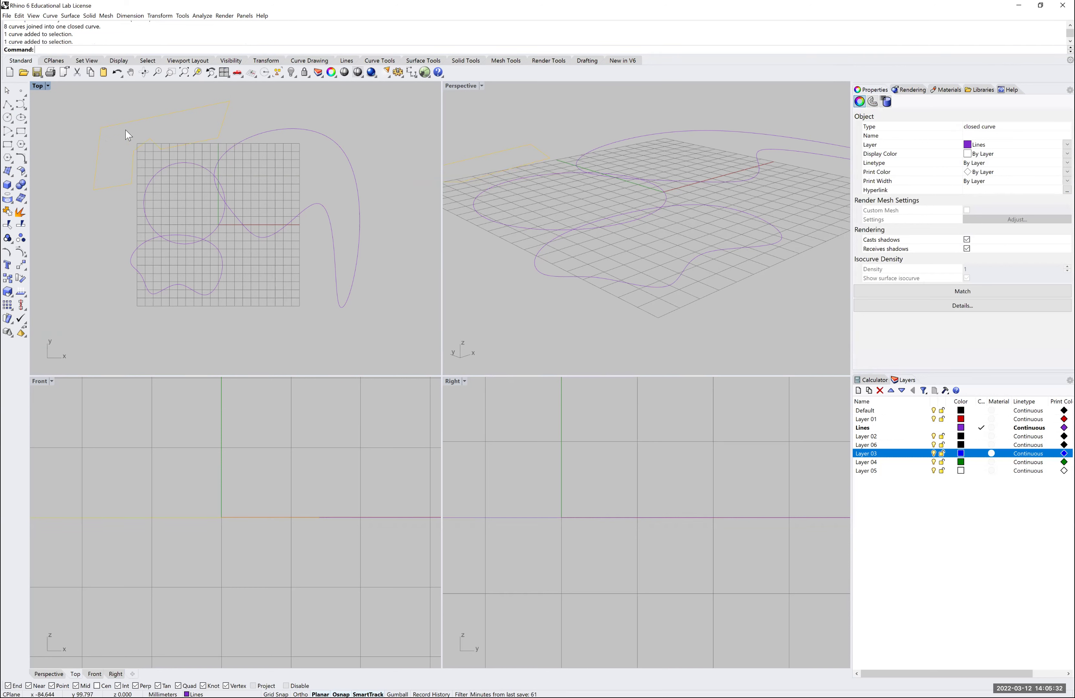
{"action": "key", "text": "Escape"}
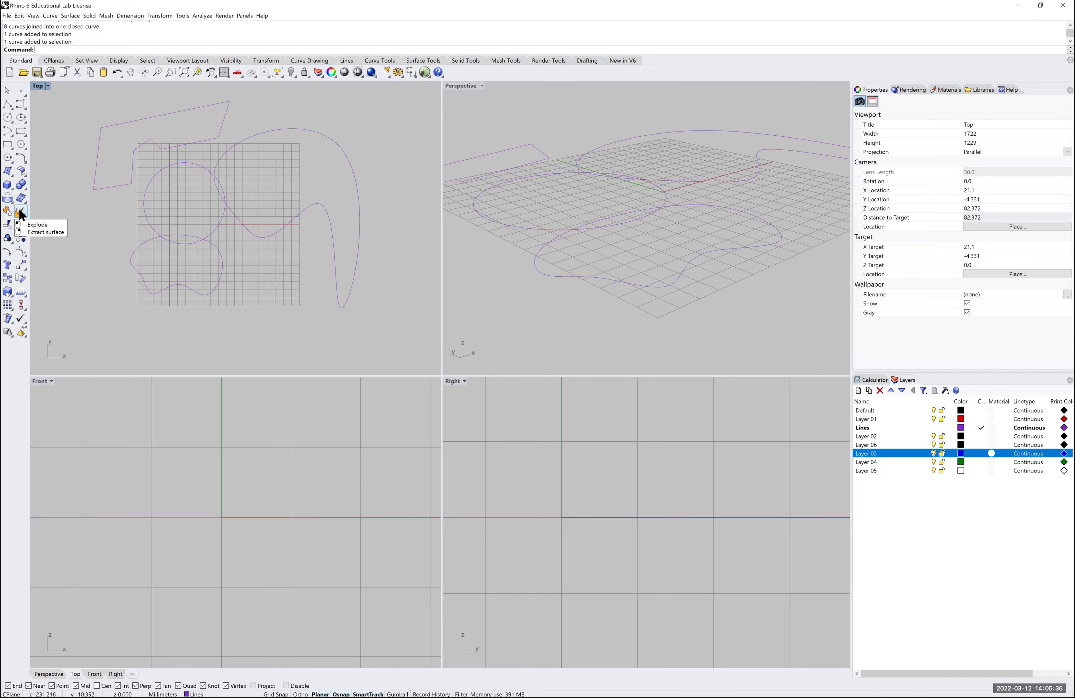
Step: Explode the joined irregular outline at the grid's upper-left corner into separate line segments
{"action": "left_click", "coordinate": [20, 212]}
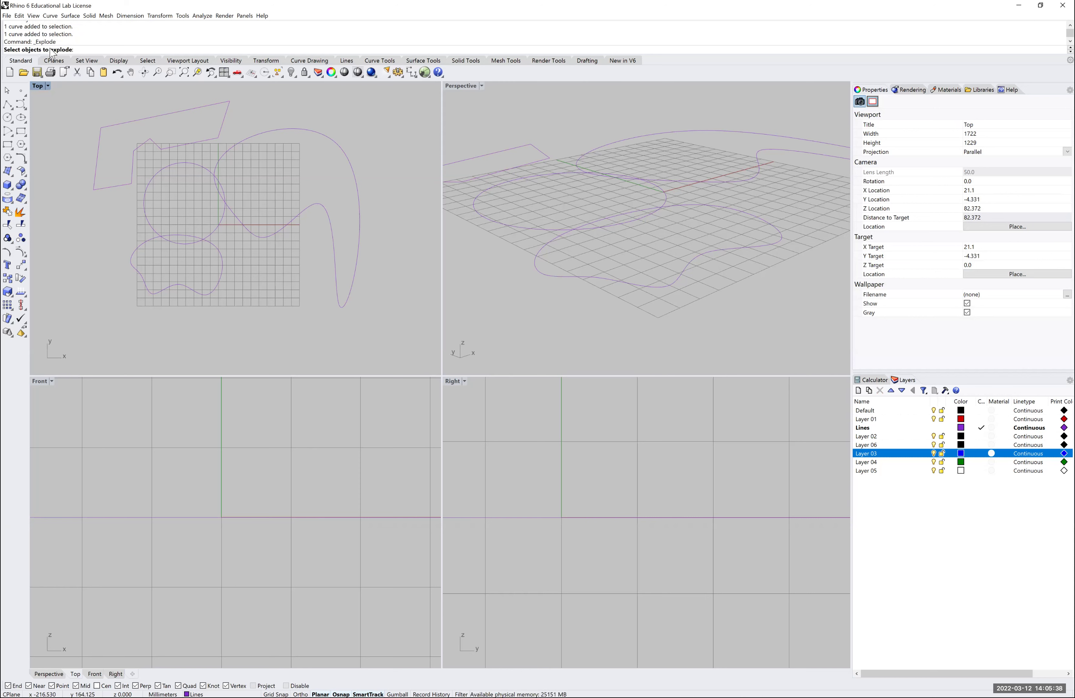
{"action": "left_click", "coordinate": [114, 125]}
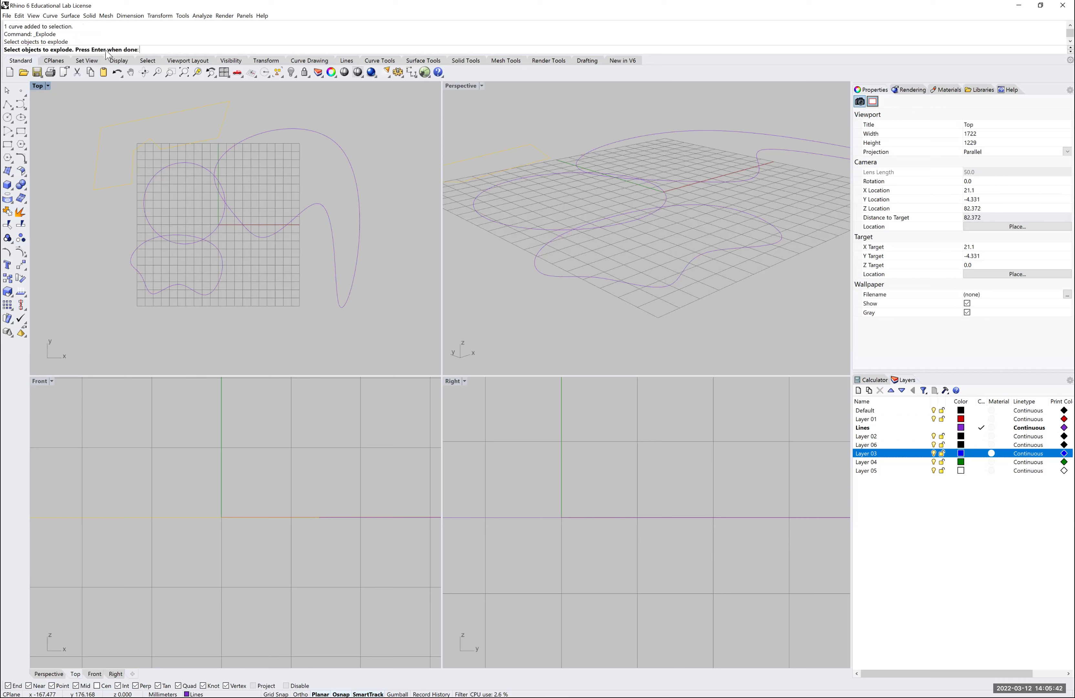
{"action": "key", "text": "Return"}
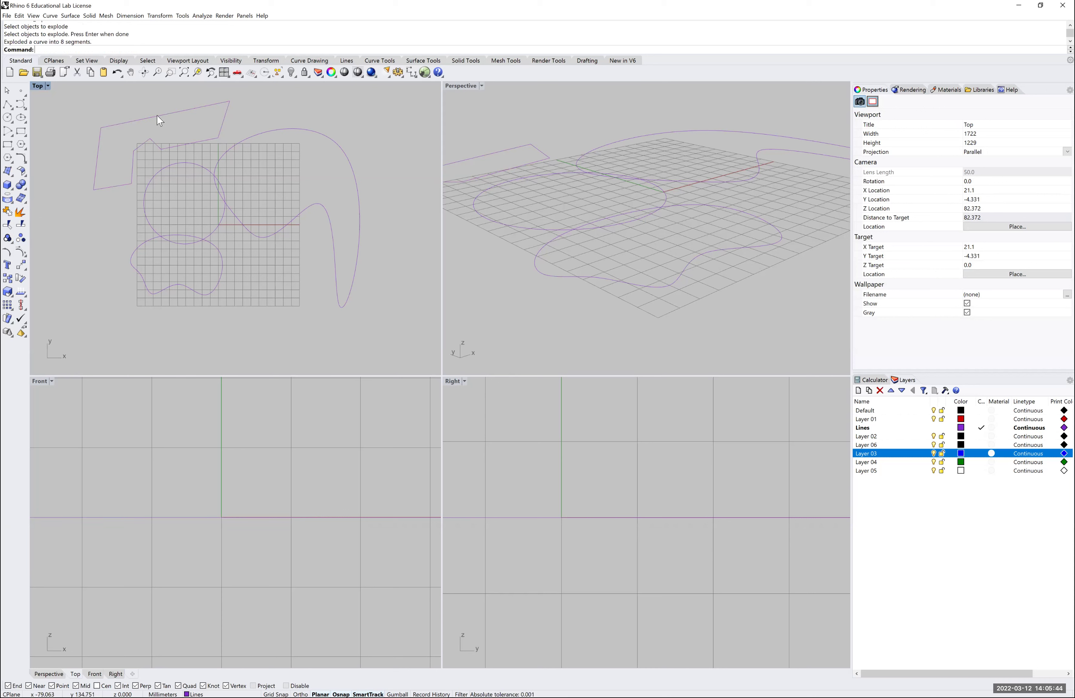
Step: Select individual segments of the exploded outline to check that they are separate, and clear the selection
{"action": "left_click", "coordinate": [153, 117]}
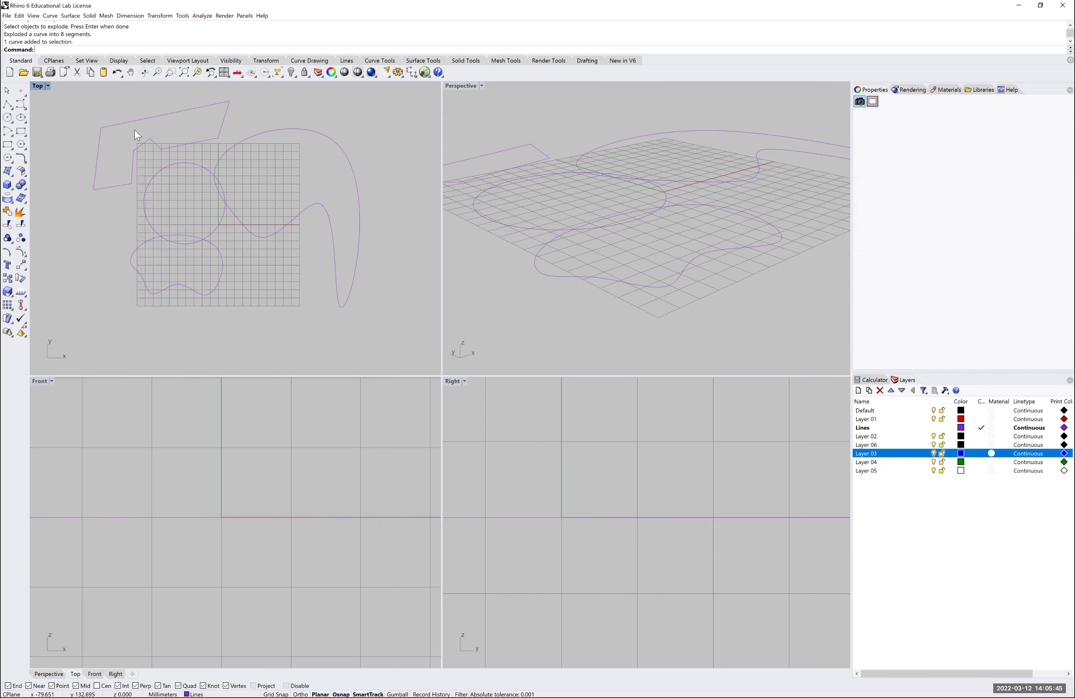
{"action": "left_click", "coordinate": [99, 163]}
{"action": "left_click", "coordinate": [115, 185]}
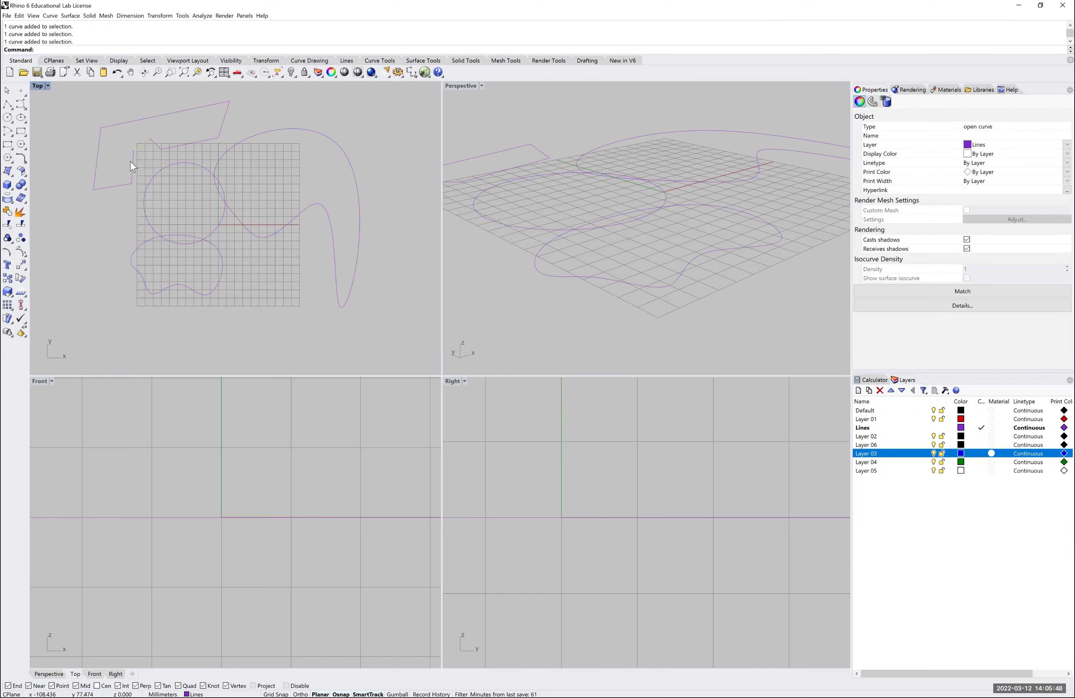
{"action": "left_click", "coordinate": [83, 175]}
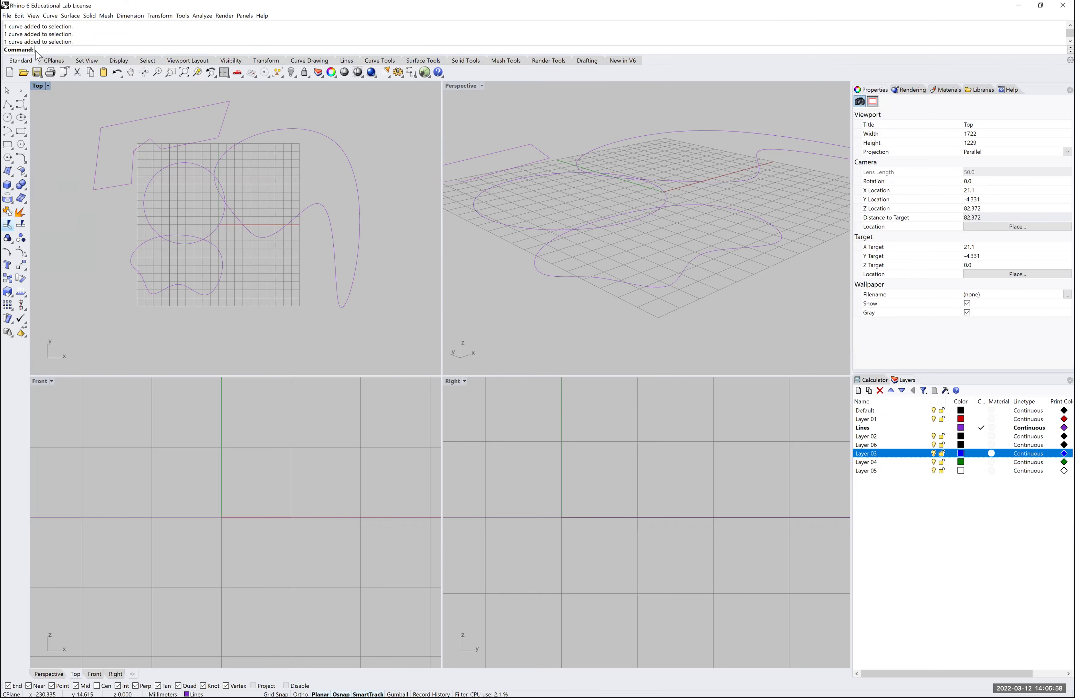
Step: Trim away the part of the large freeform curve inside the circle, using the circle as the cutting object
{"action": "key", "text": "Return"}
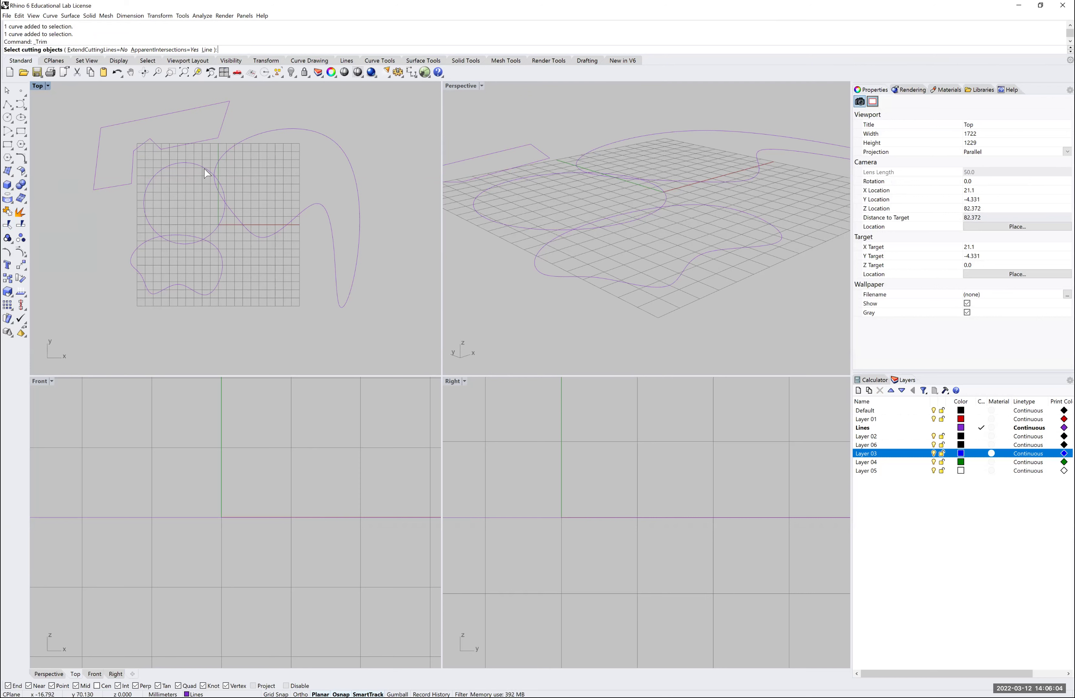
{"action": "left_click", "coordinate": [204, 173]}
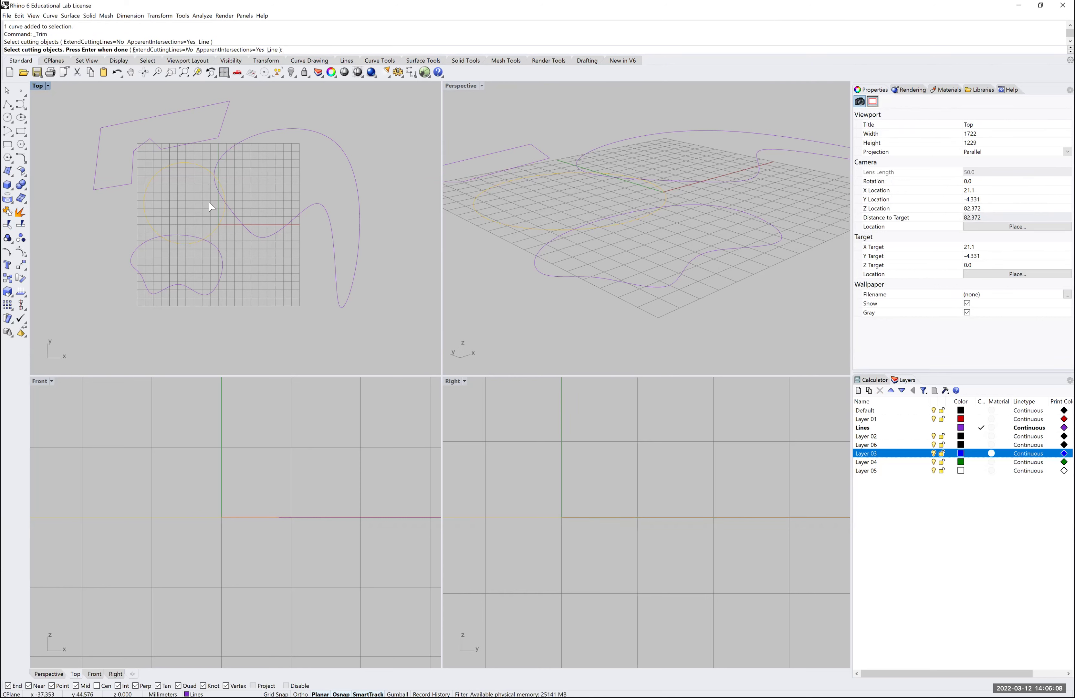
{"action": "key", "text": "Return"}
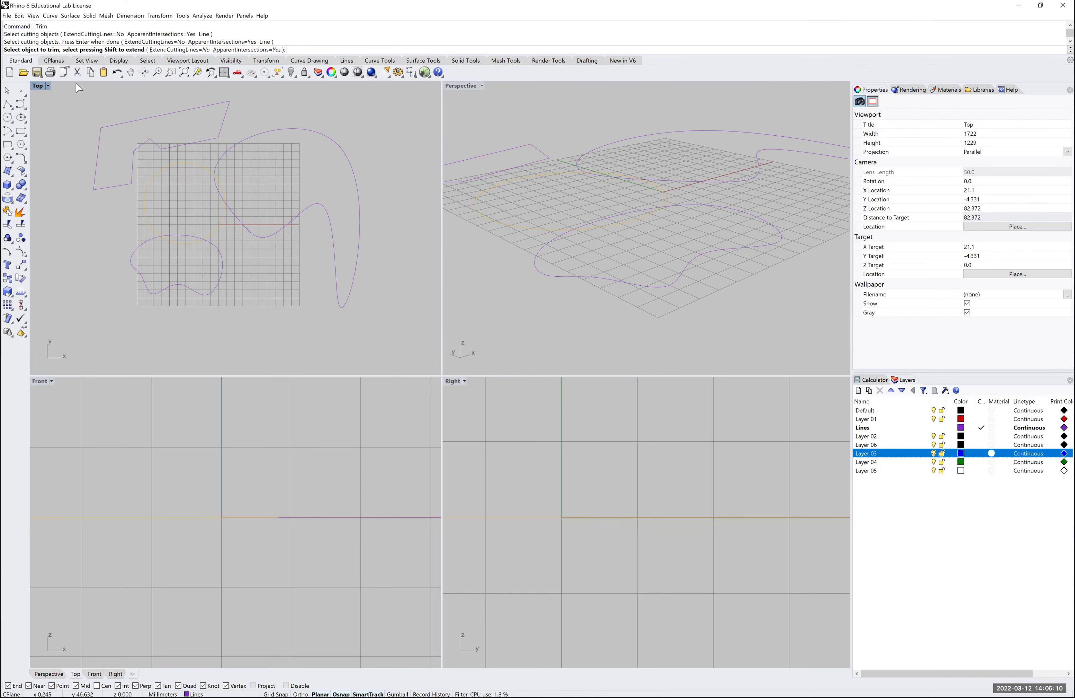
{"action": "left_click", "coordinate": [217, 188]}
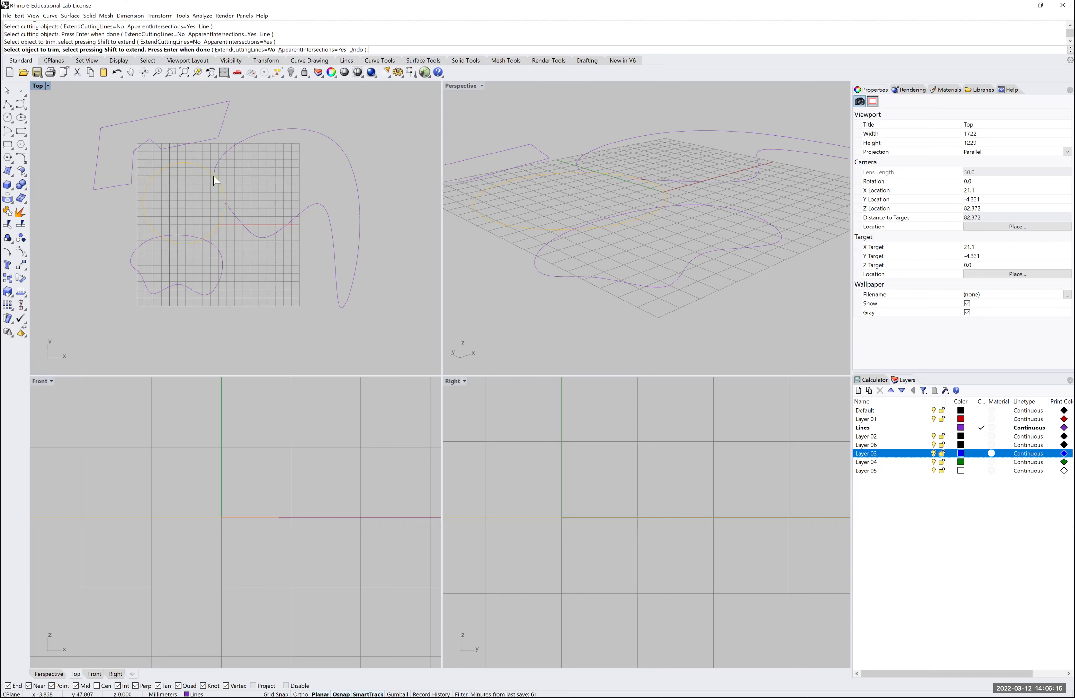
{"action": "scroll", "coordinate": [219, 199], "scroll_direction": "up", "scroll_amount": 5}
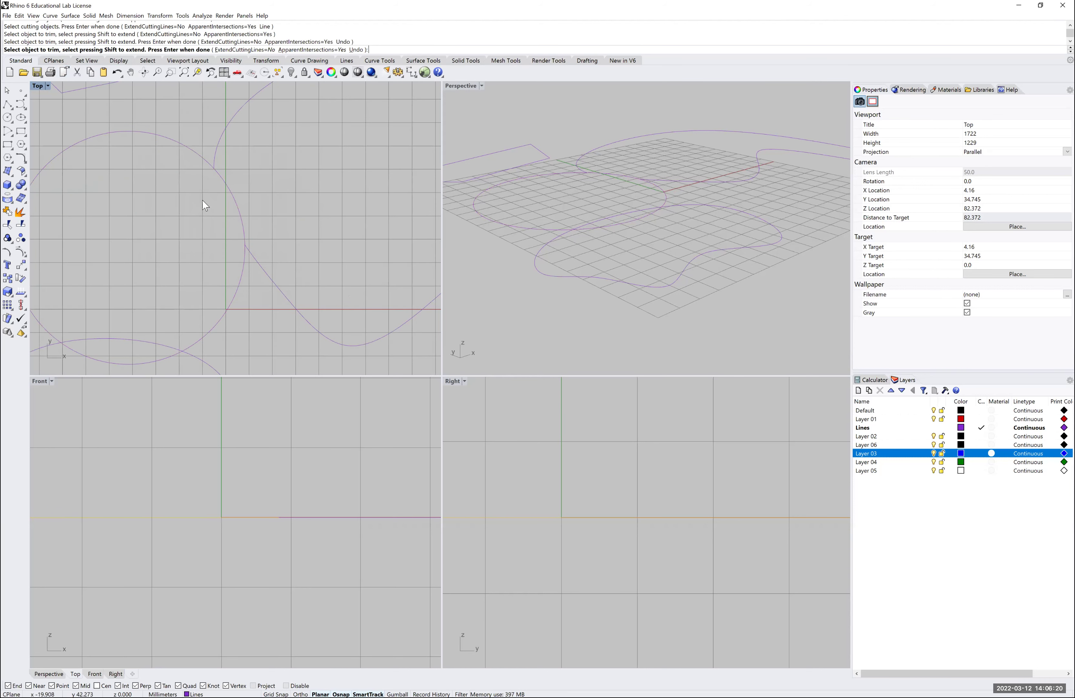
{"action": "key", "text": "Return"}
{"action": "mouse_move", "coordinate": [218, 175]}
{"action": "left_mouse_down"}
{"action": "mouse_move", "coordinate": [233, 175]}
{"action": "mouse_move", "coordinate": [217, 196]}
{"action": "left_mouse_up"}
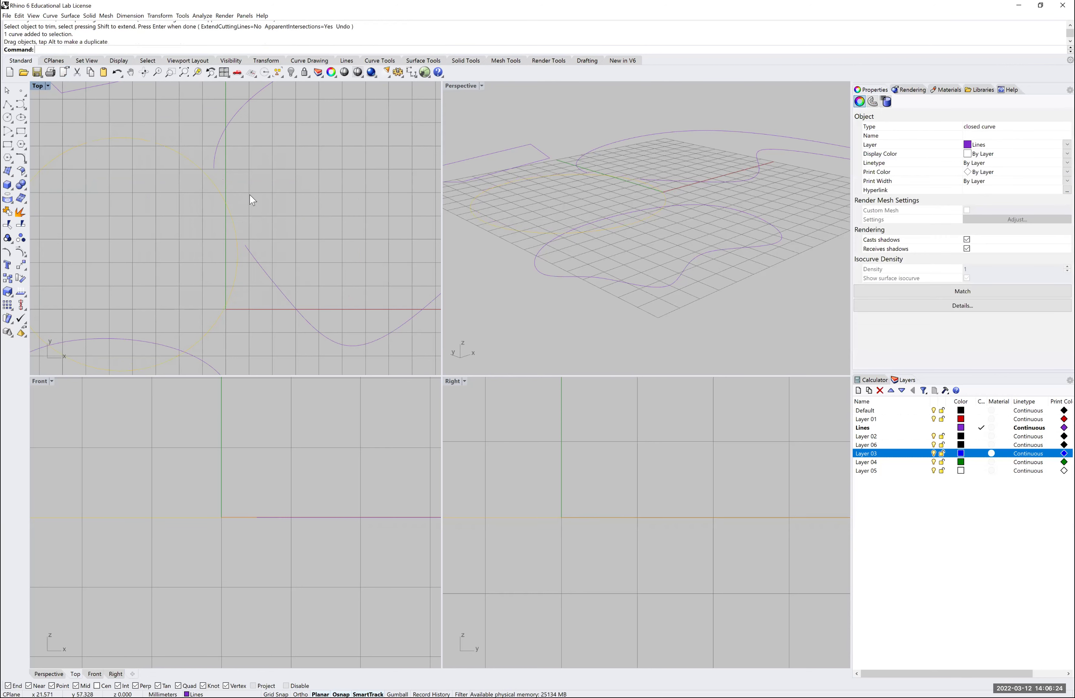
{"action": "key", "text": "ctrl+z"}
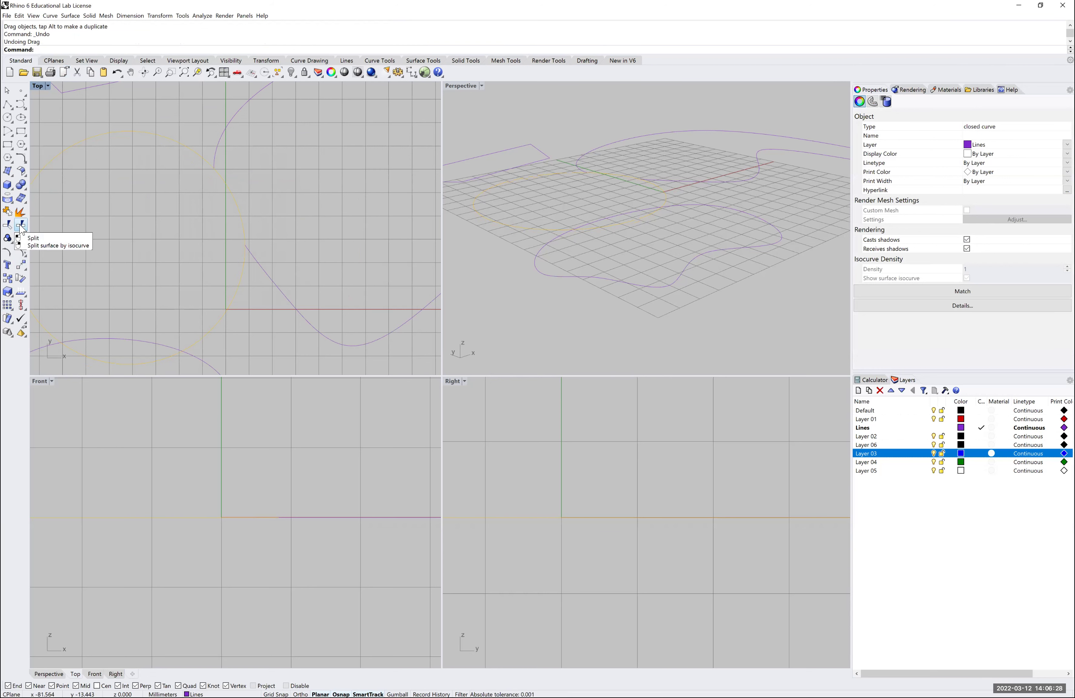
{"action": "left_click", "coordinate": [22, 226]}
{"action": "scroll", "coordinate": [285, 257], "scroll_direction": "down", "scroll_amount": 4}
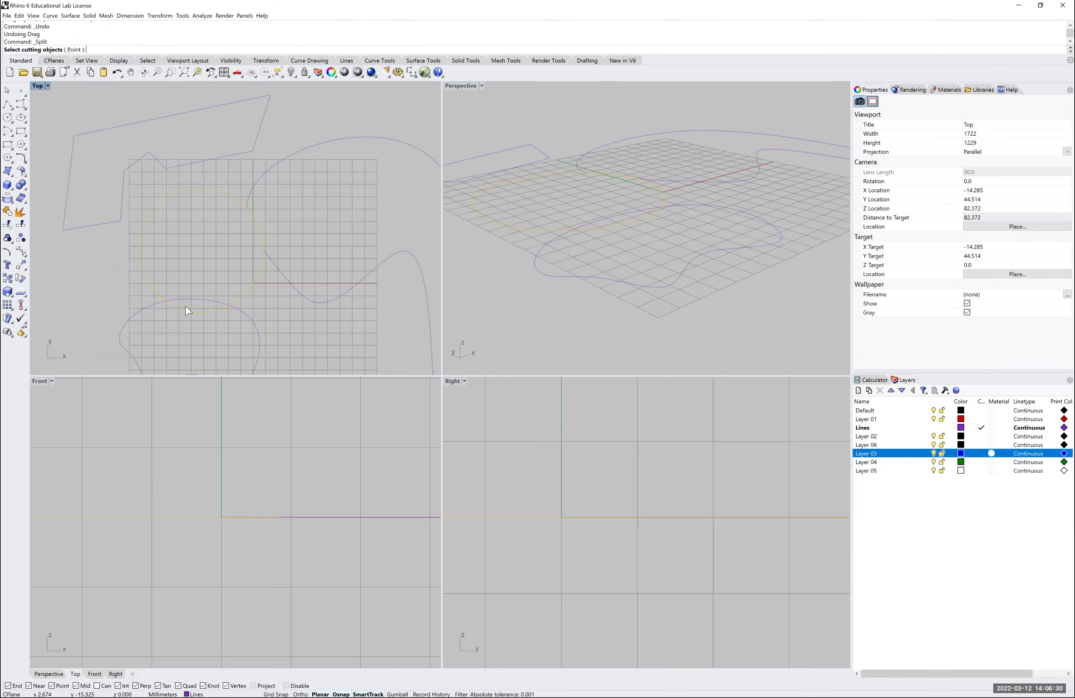
{"action": "scroll", "coordinate": [176, 317], "scroll_direction": "up", "scroll_amount": 3}
{"action": "key", "text": "Escape"}
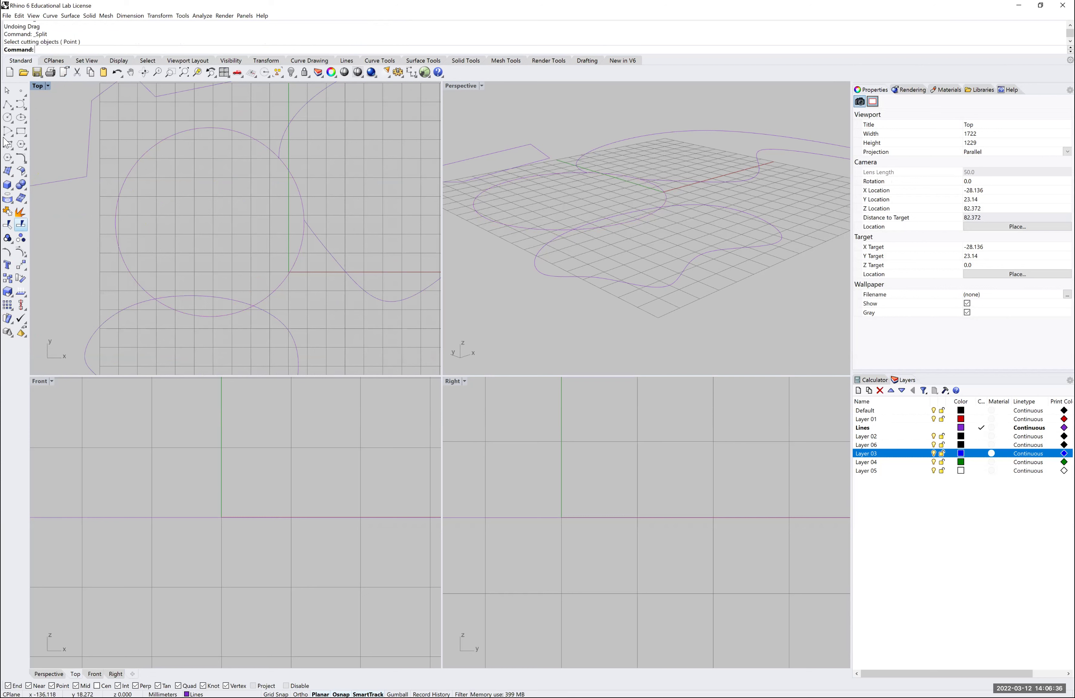
Step: Split the circle using the small closed freeform curve below it as the cutting object
{"action": "key", "text": "Return"}
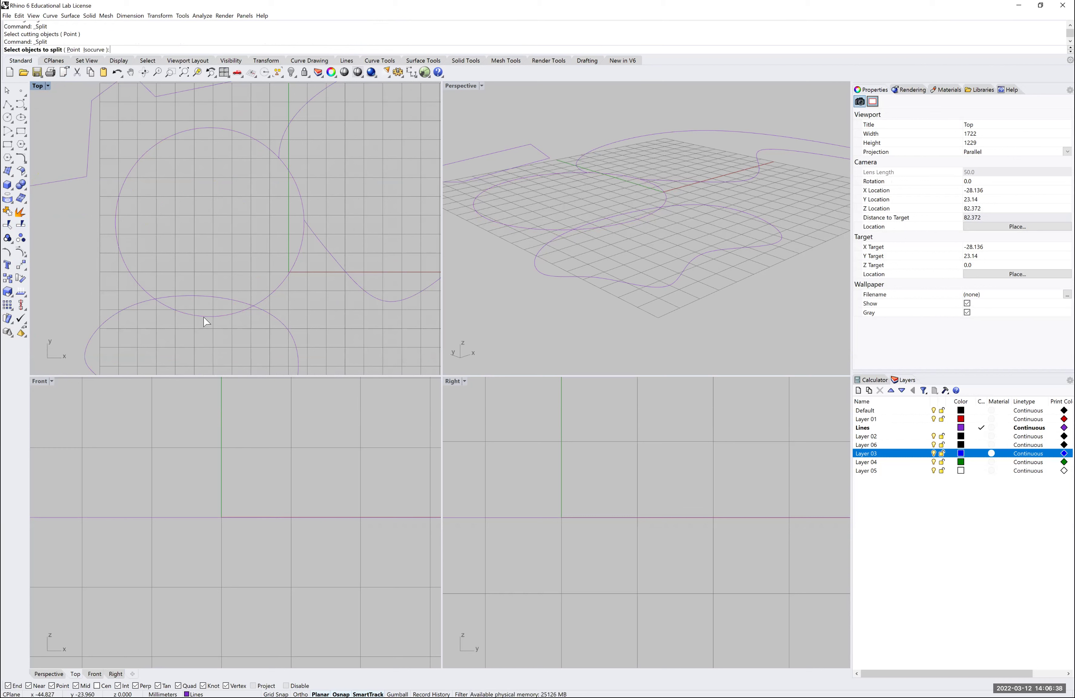
{"action": "left_click", "coordinate": [206, 316]}
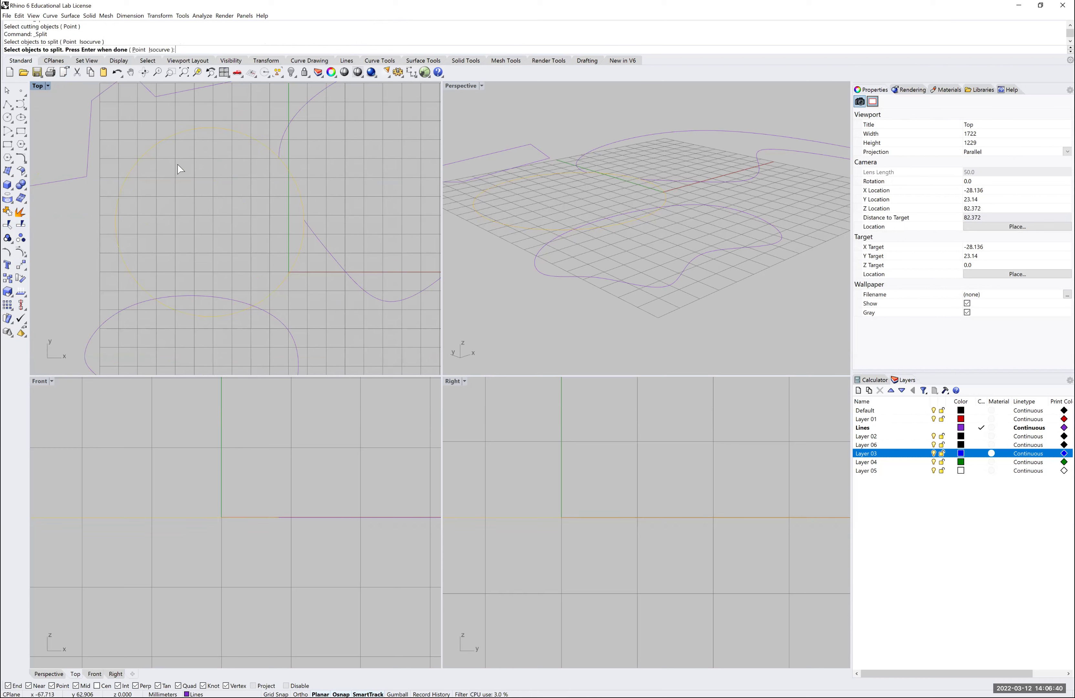
{"action": "key", "text": "Return"}
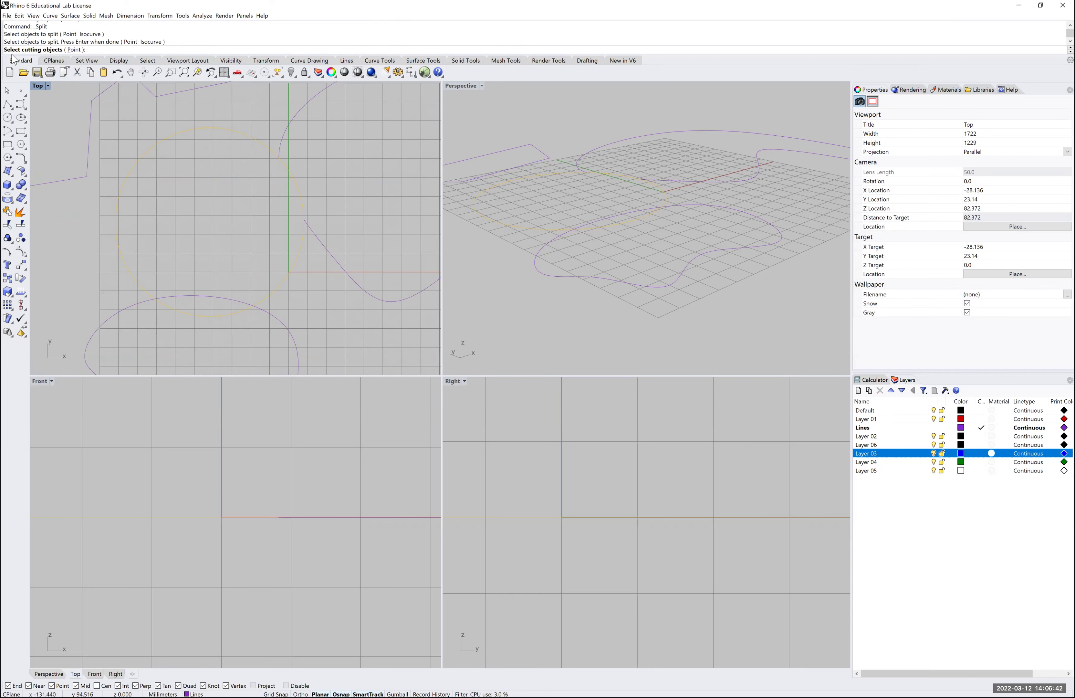
{"action": "left_click", "coordinate": [205, 297]}
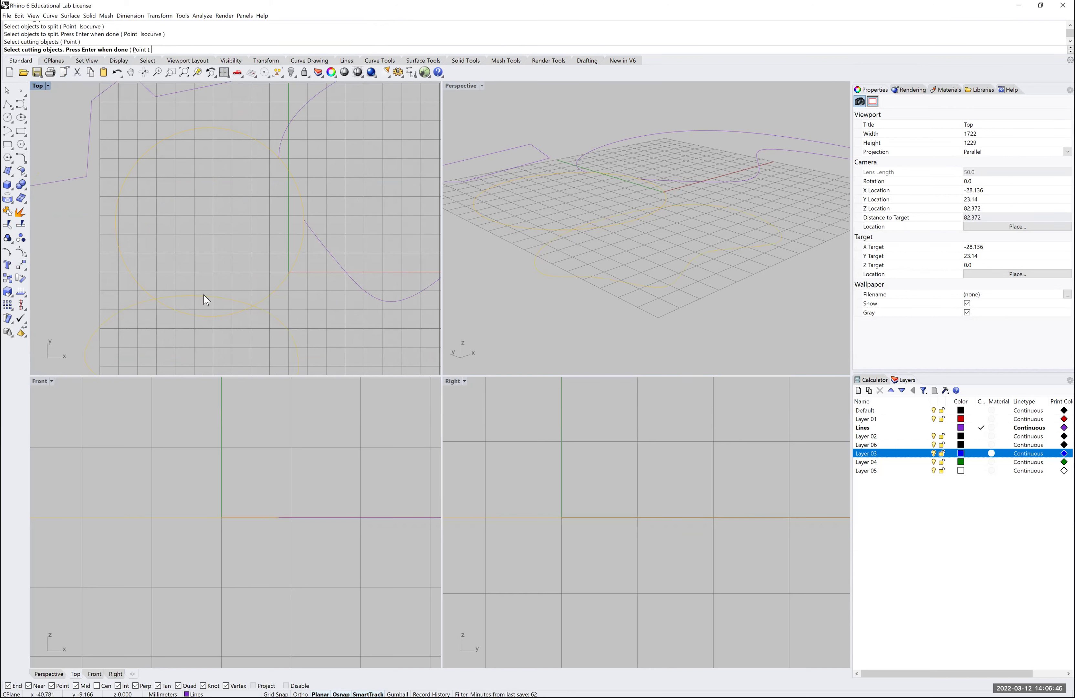
{"action": "key", "text": "Return"}
Step: Select the circle's pieces and the closed freeform curve one by one to check where the circle is divided, and clear the selection
{"action": "left_click", "coordinate": [196, 315]}
{"action": "left_click", "coordinate": [196, 315]}
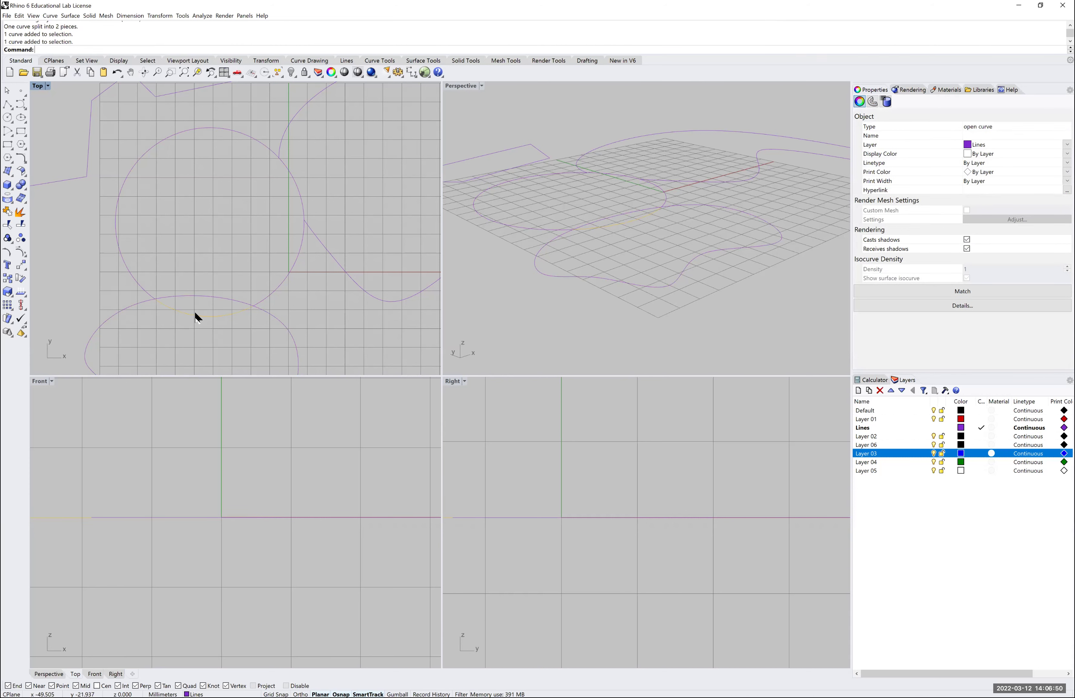
{"action": "key", "text": "Escape"}
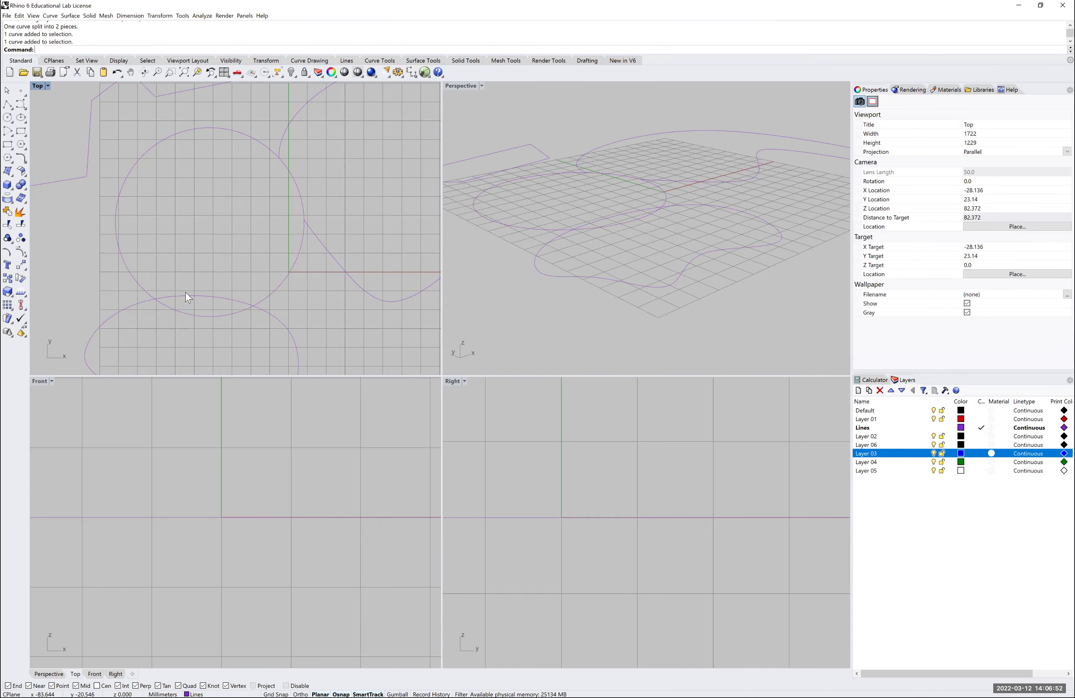
{"action": "left_click", "coordinate": [216, 296]}
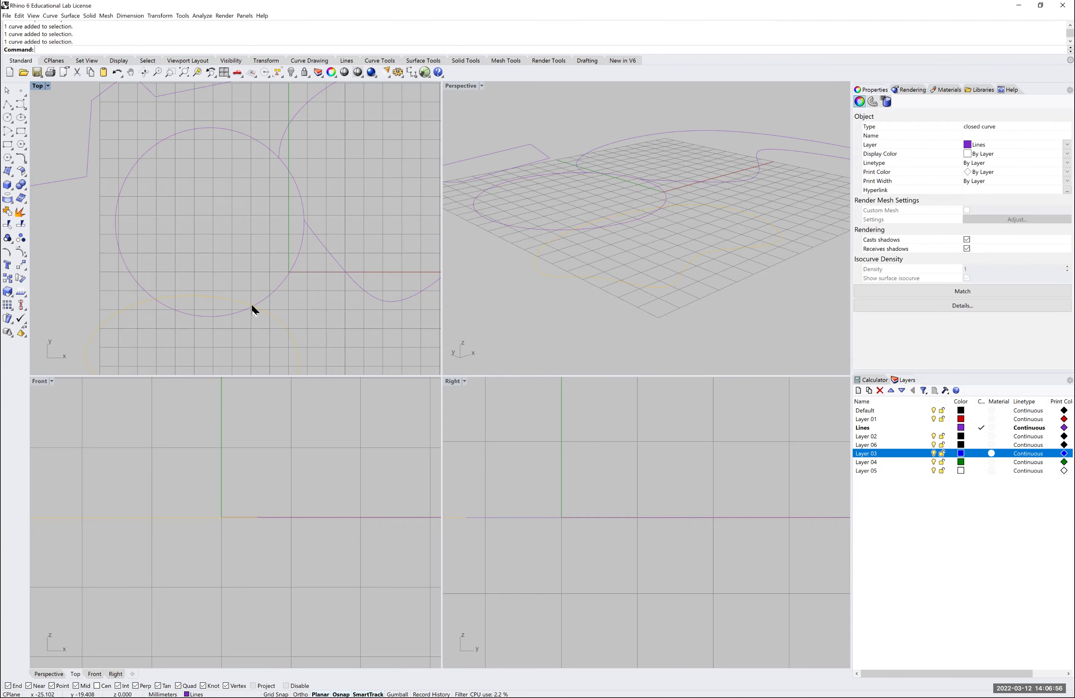
{"action": "left_click", "coordinate": [210, 317]}
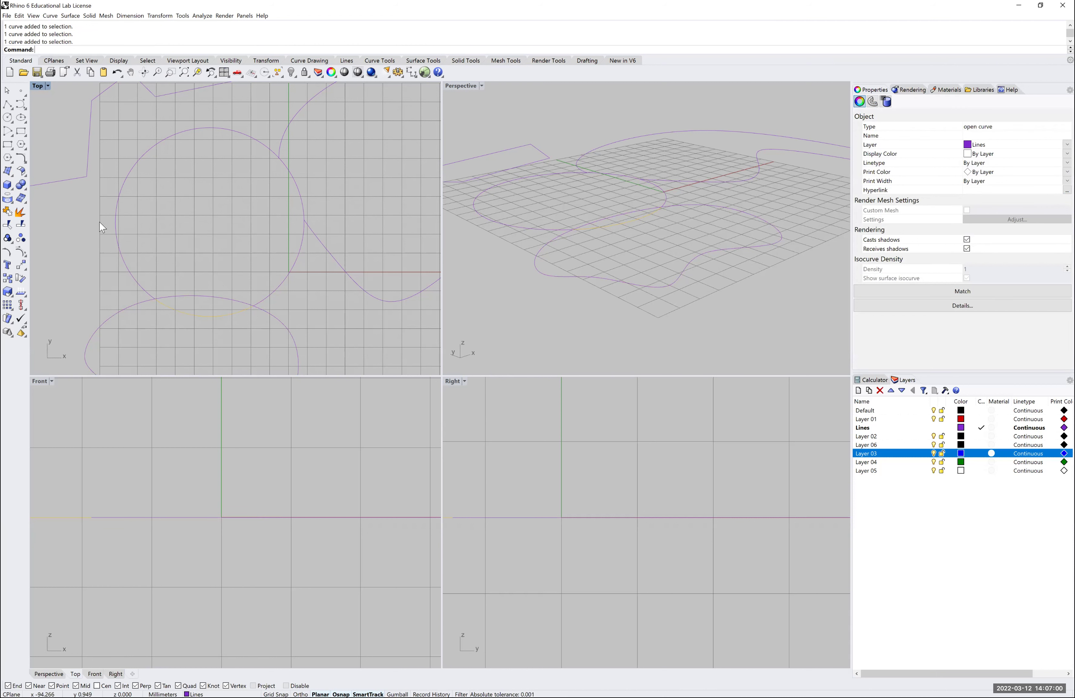
{"action": "left_click", "coordinate": [277, 292]}
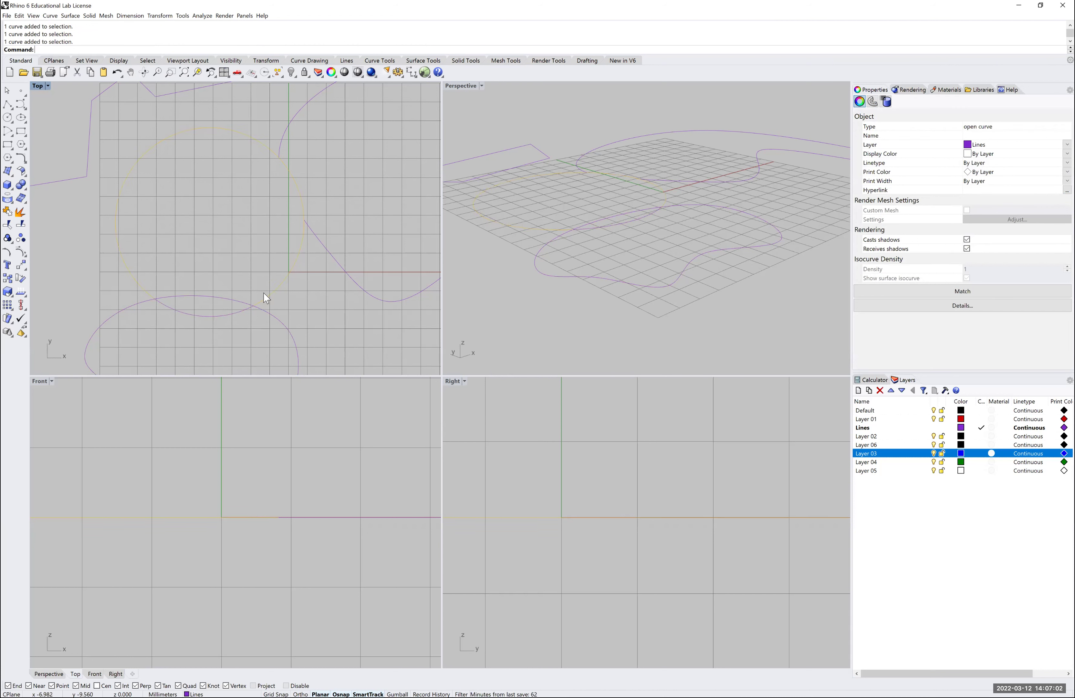
{"action": "left_click", "coordinate": [201, 311]}
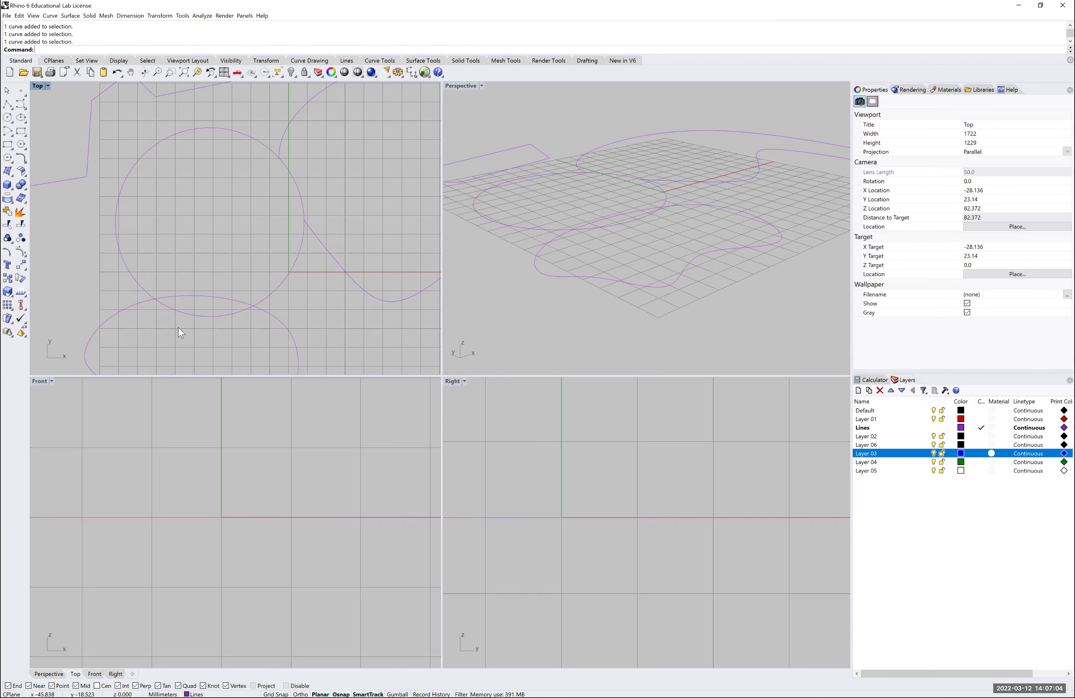
Step: Try to show the control points of the large freeform curve
{"action": "left_click", "coordinate": [22, 255]}
{"action": "scroll", "coordinate": [370, 255], "scroll_direction": "down", "scroll_amount": 5}
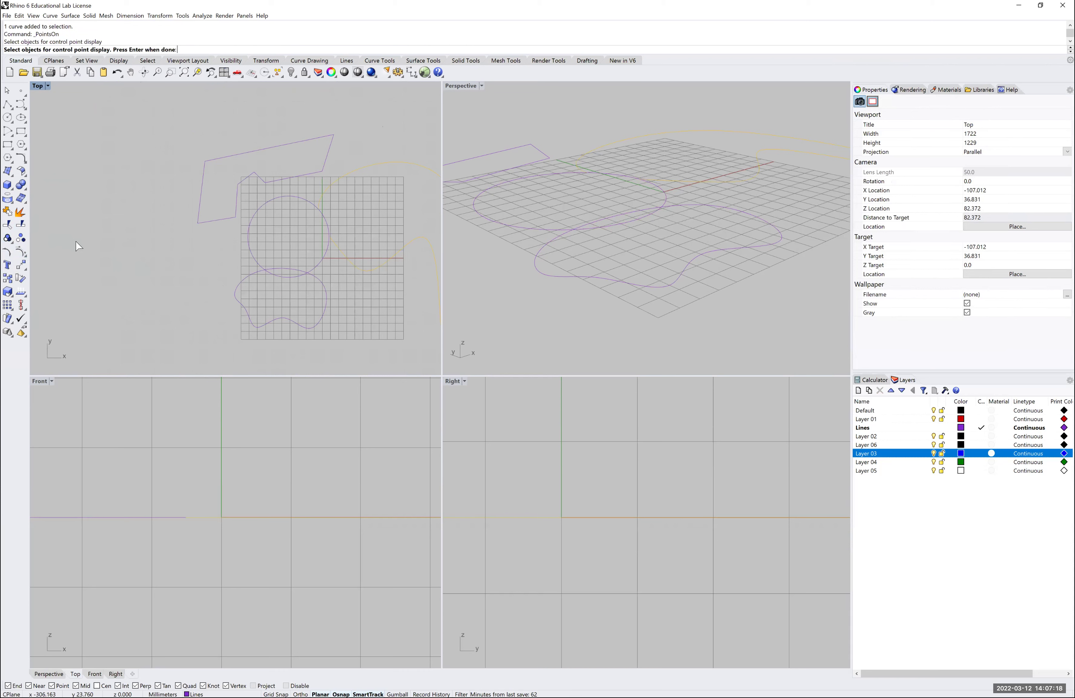
{"action": "key", "text": "Return"}
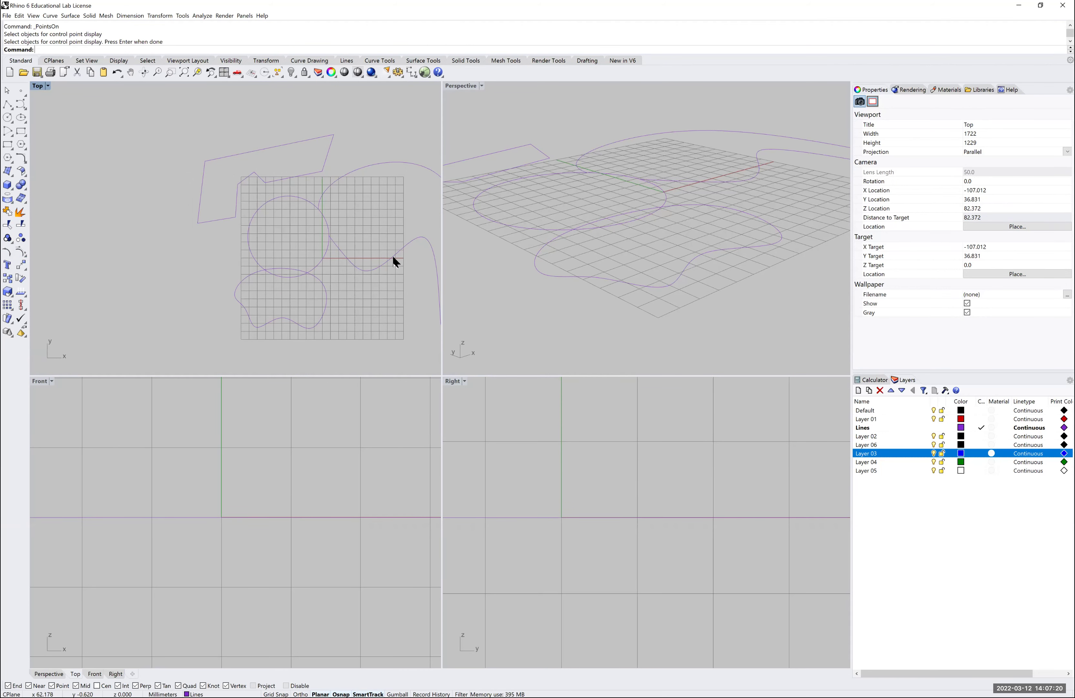
Step: Show the control points of the large freeform curve and the small closed curve below the circle in the Top view
{"action": "key", "text": "Right"}
{"action": "right_click_drag", "start_coordinate": [400, 254], "coordinate": [296, 257]}
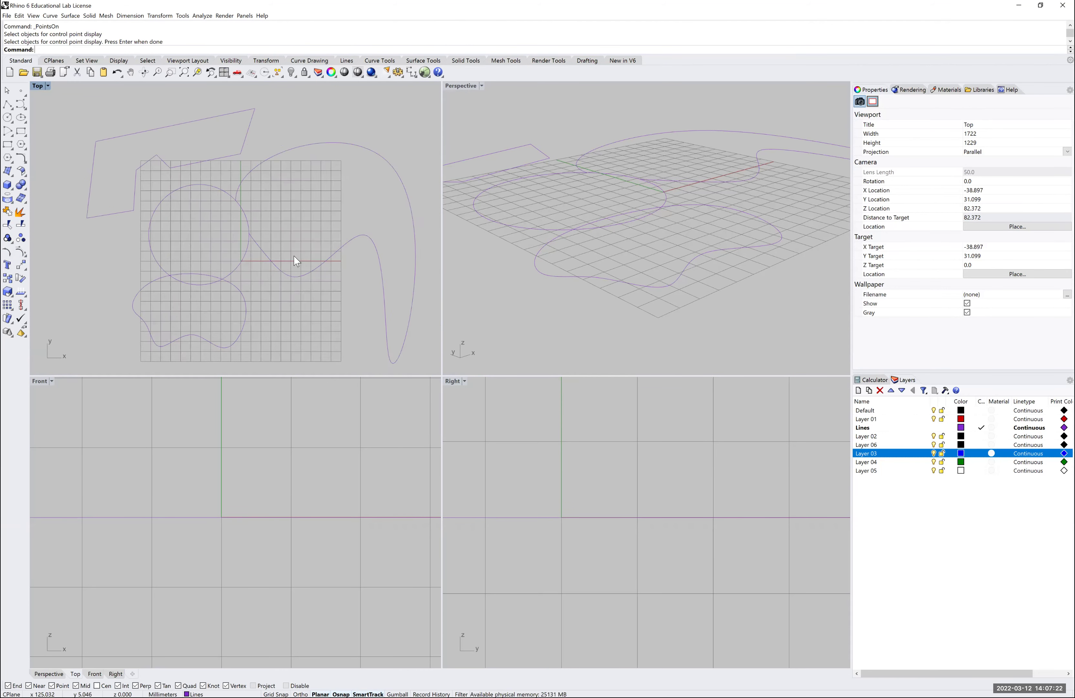
{"action": "scroll", "coordinate": [295, 257], "scroll_direction": "up", "scroll_amount": 1}
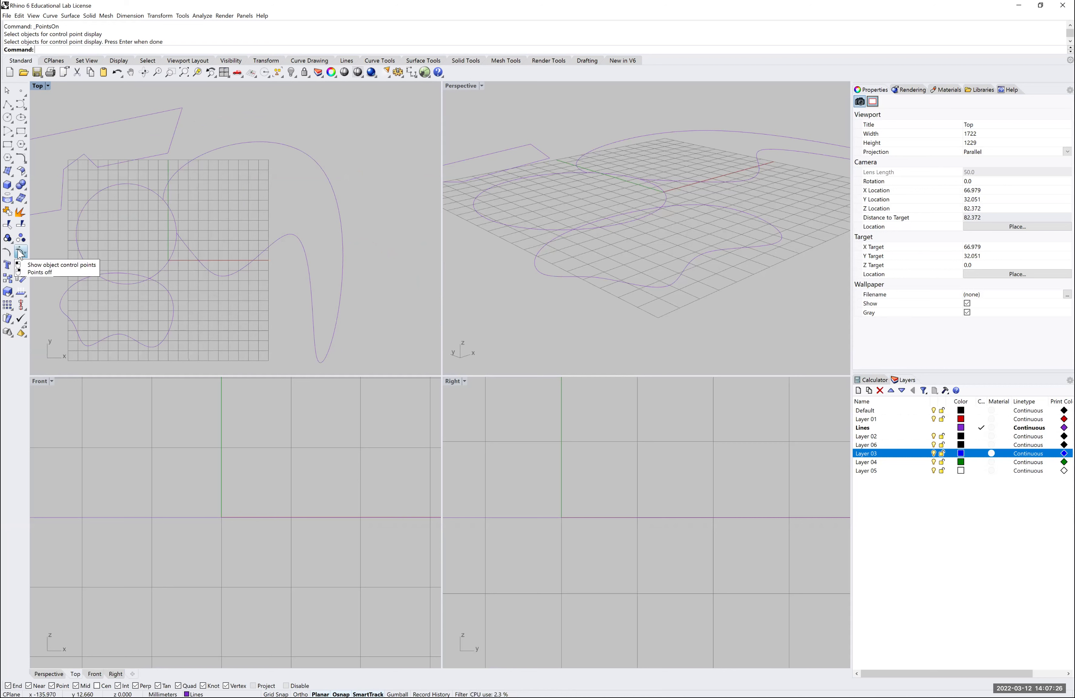
{"action": "left_click", "coordinate": [20, 253]}
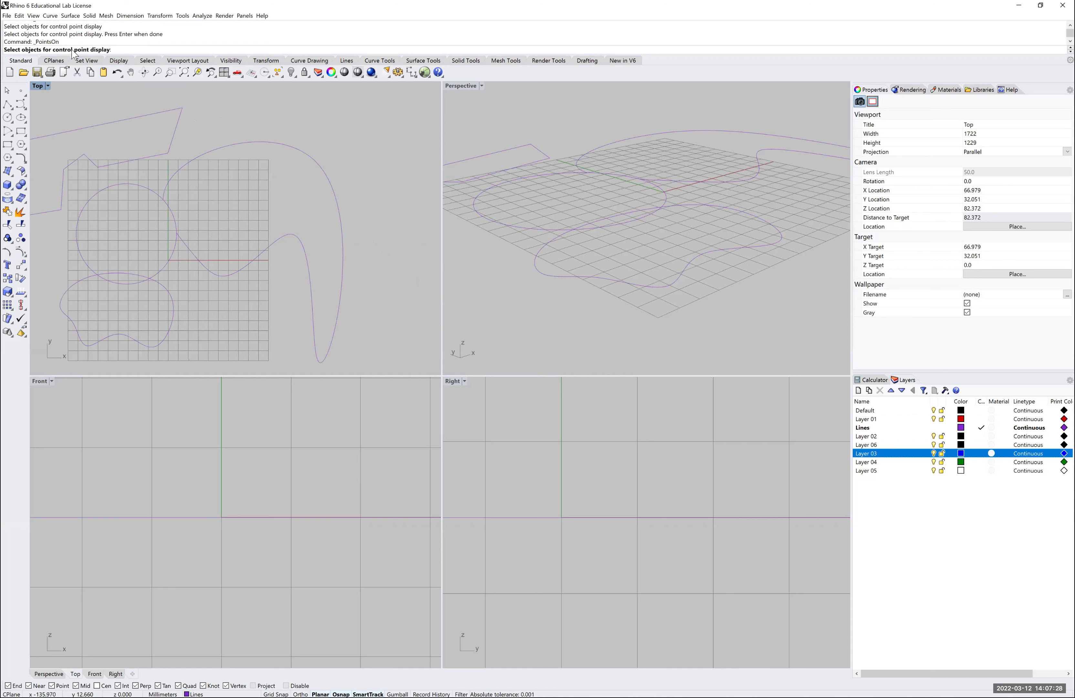
{"action": "left_click", "coordinate": [279, 156]}
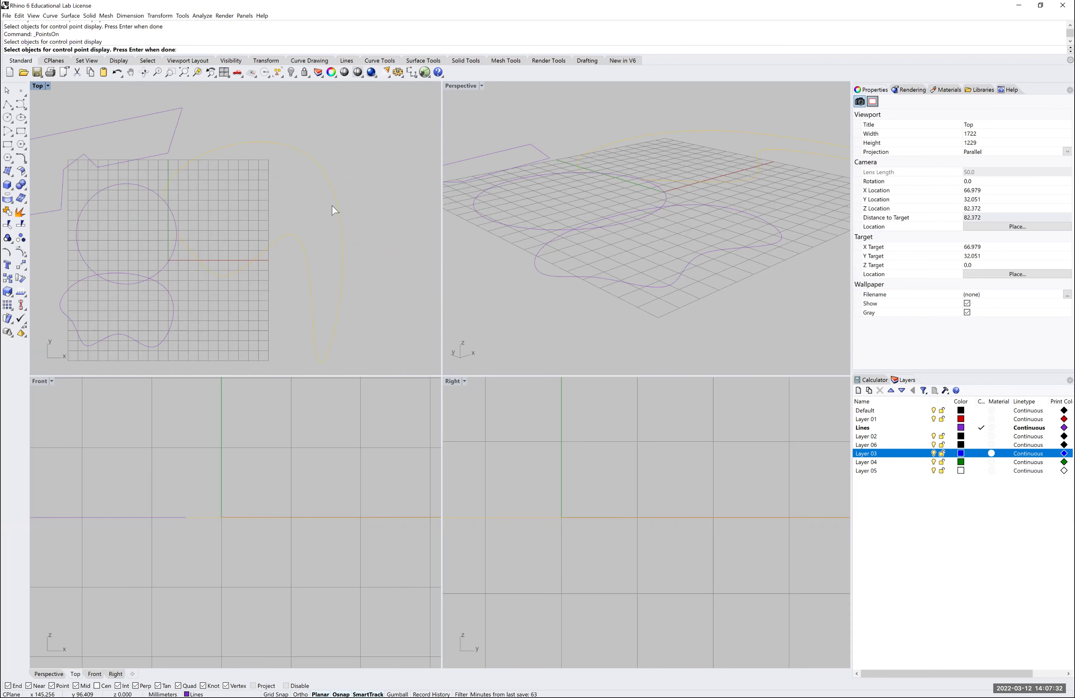
{"action": "left_click", "coordinate": [157, 331]}
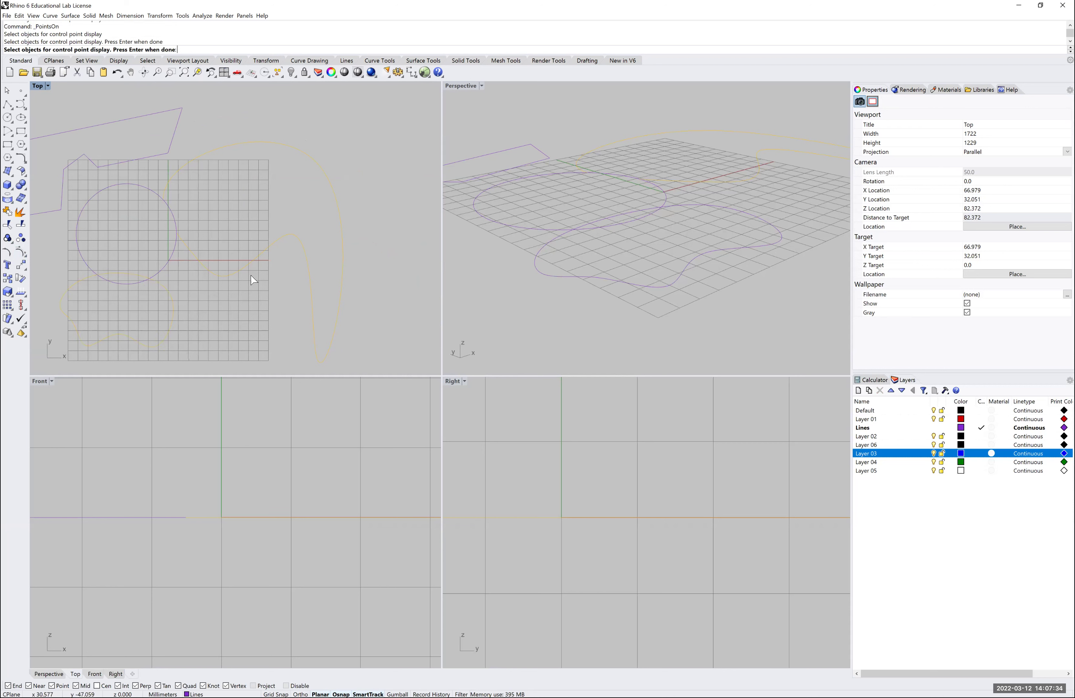
{"action": "left_click", "coordinate": [292, 188]}
{"action": "key", "text": "Return"}
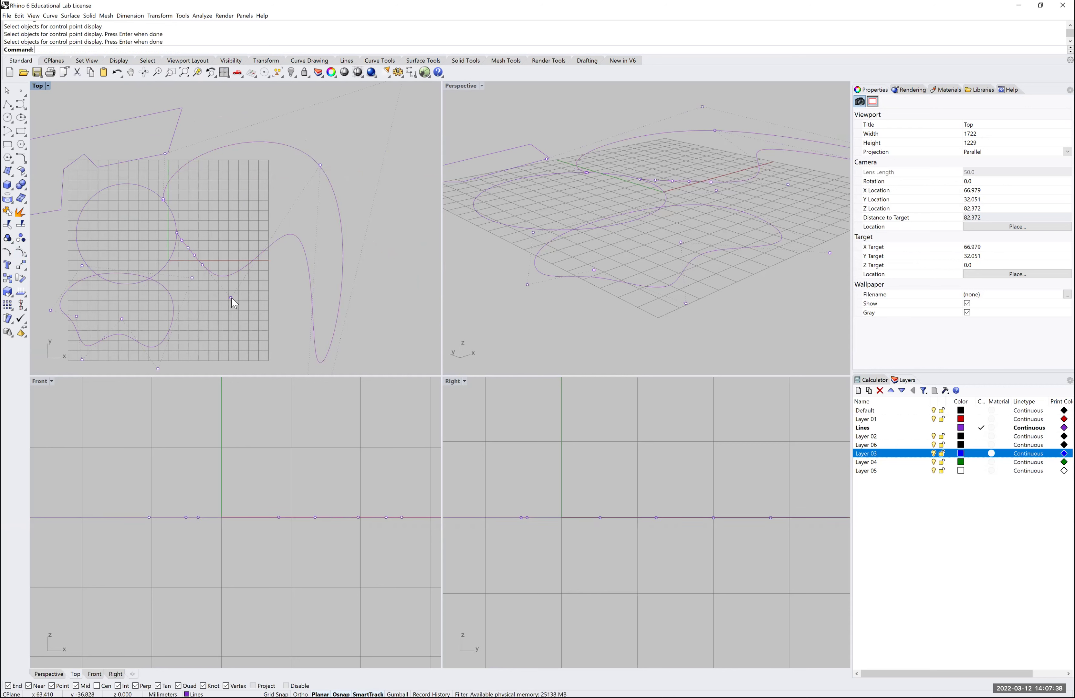
Step: Reshape the large freeform curve by moving one control point upward beside its lower dip and another inward from its upper-right bend
{"action": "left_click_drag", "start_coordinate": [231, 298], "coordinate": [238, 248]}
{"action": "left_click", "coordinate": [319, 169]}
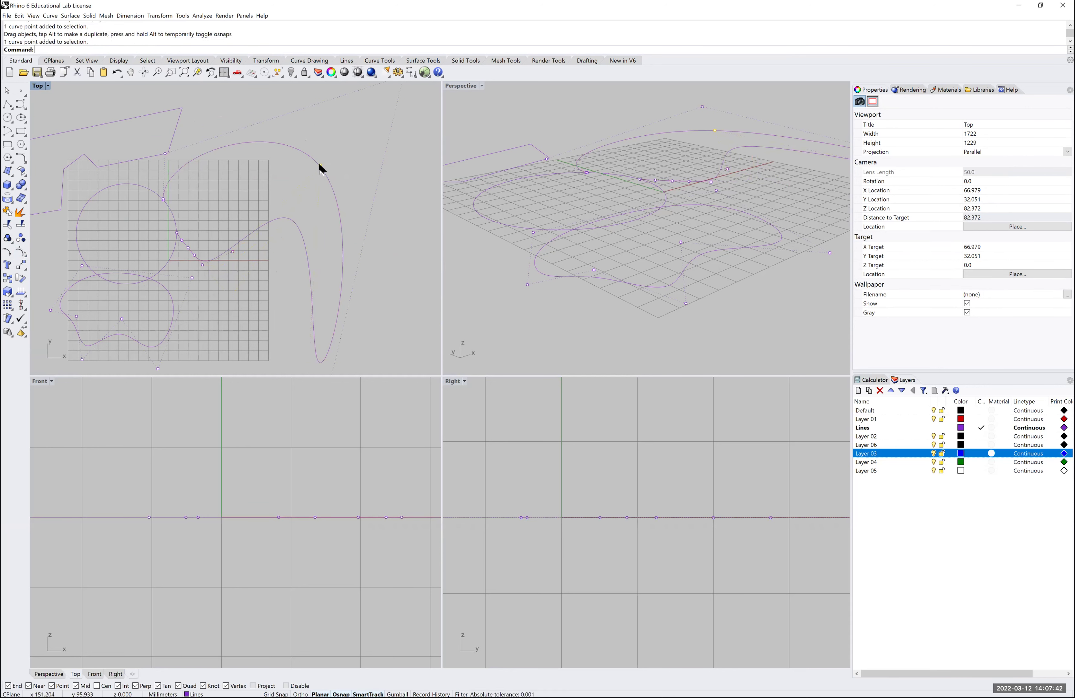
{"action": "left_click_drag", "start_coordinate": [301, 174], "coordinate": [289, 186]}
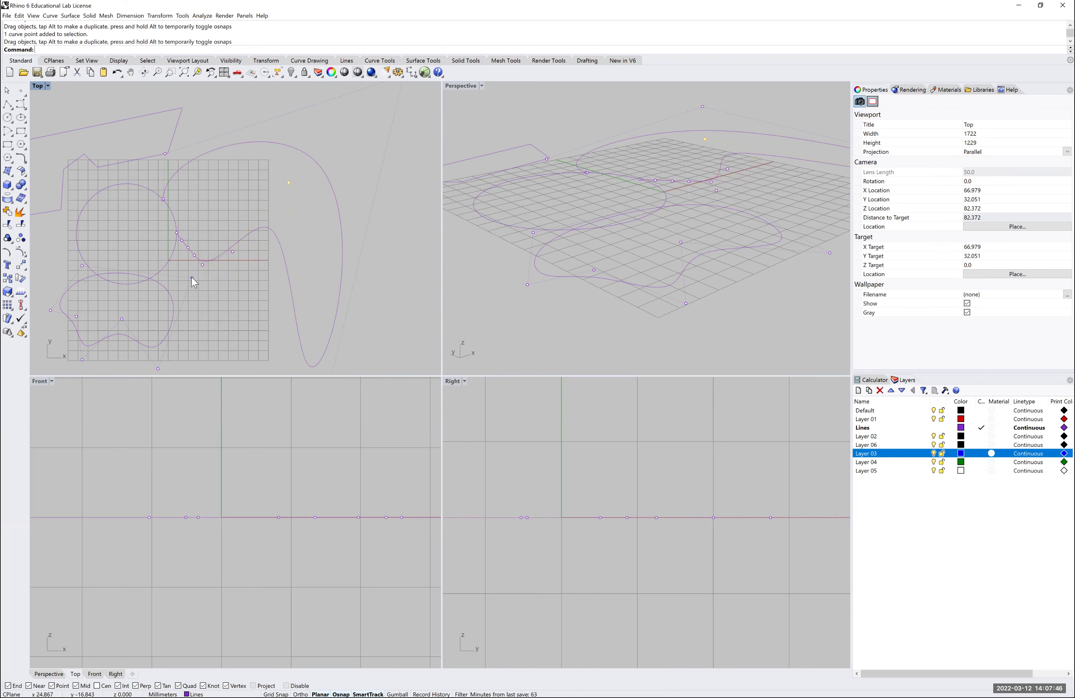
Step: Reshape the small closed curve in the Top view by moving its lower control point outward to the right and slightly up
{"action": "left_click_drag", "start_coordinate": [192, 277], "coordinate": [168, 290]}
{"action": "left_click_drag", "start_coordinate": [157, 369], "coordinate": [192, 356]}
Step: Move the large circle arc about 298 mm up and to the right in the Top view, clear of the large freeform curve
{"action": "left_click", "coordinate": [20, 270]}
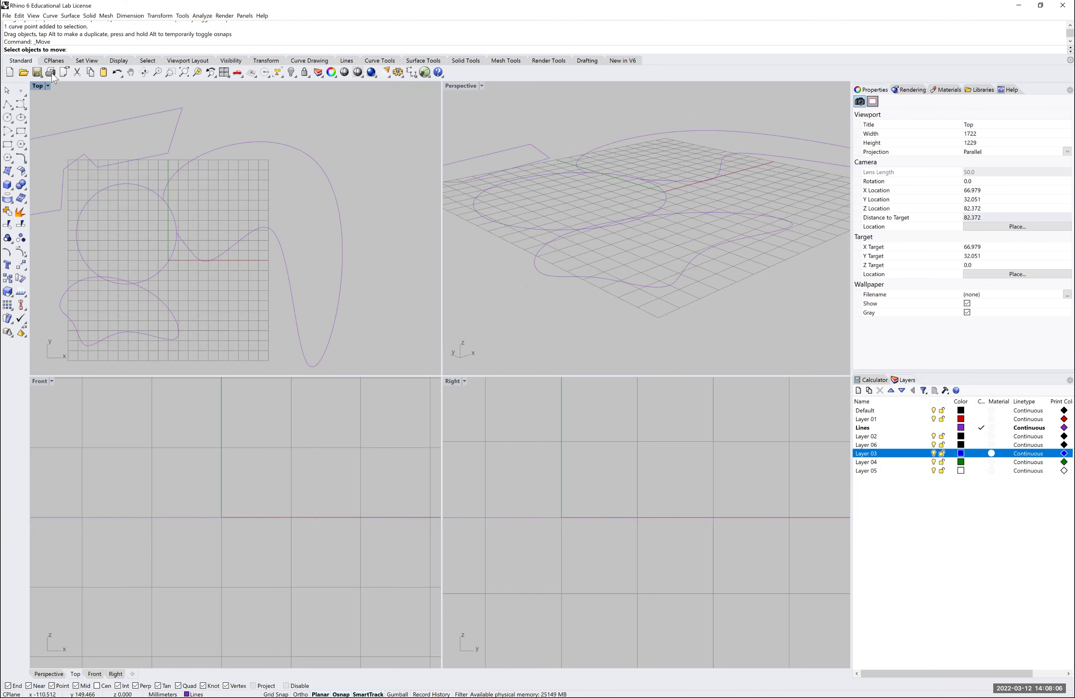
{"action": "left_click", "coordinate": [131, 184]}
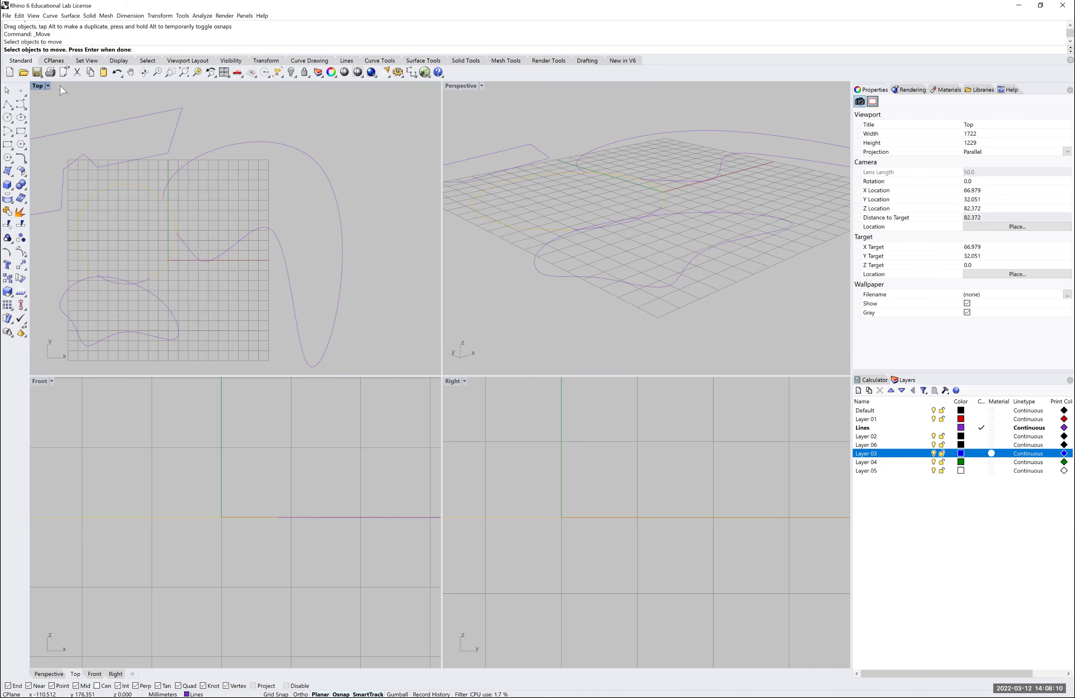
{"action": "key", "text": "Return"}
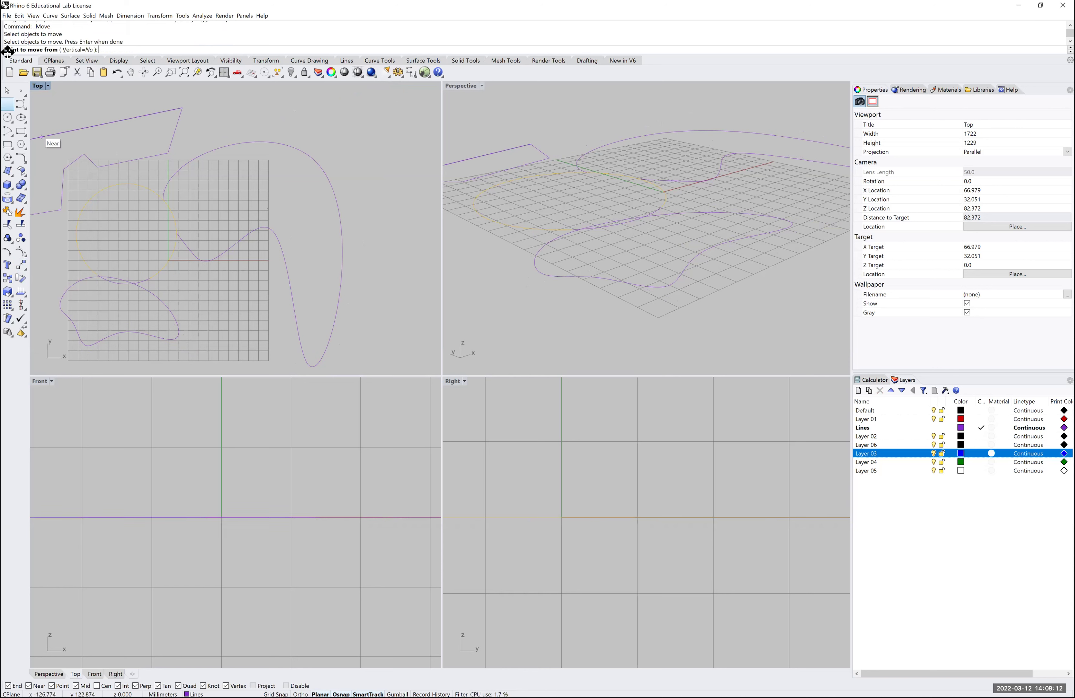
{"action": "left_click", "coordinate": [97, 274]}
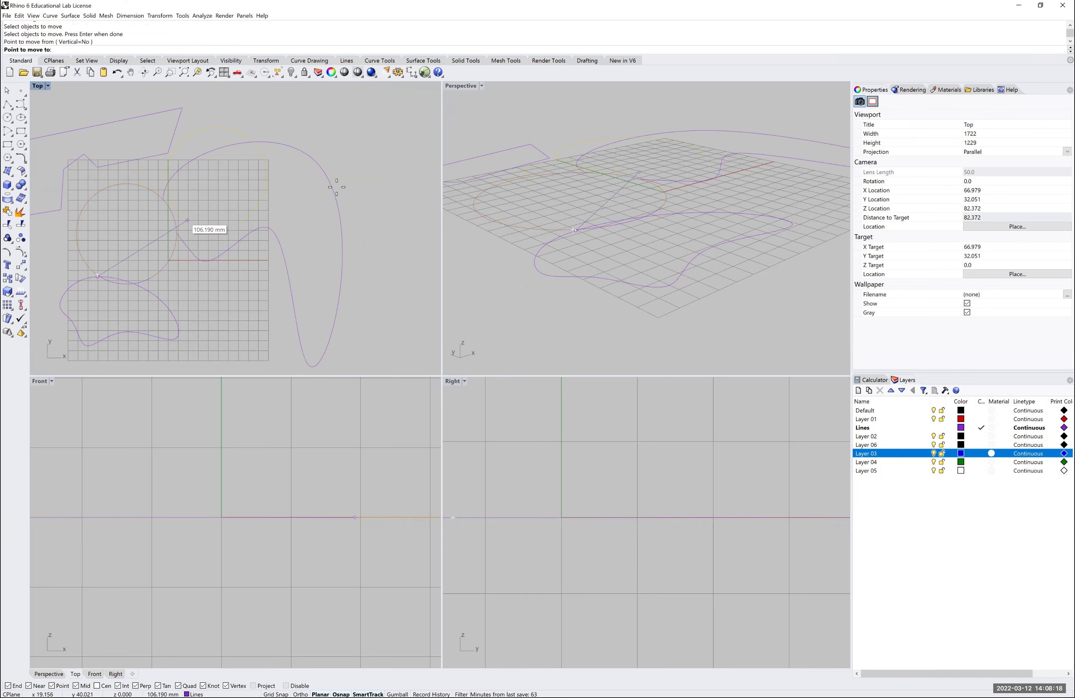
{"action": "left_click", "coordinate": [376, 172]}
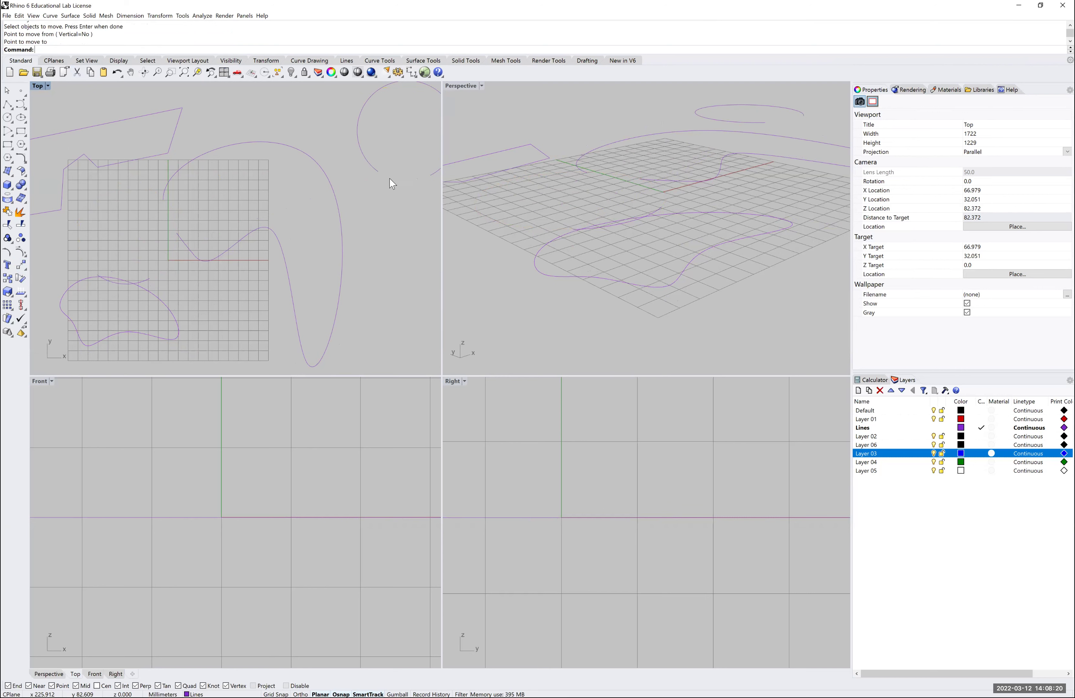
Step: Duplicate the large freeform curve in place through the clipboard
{"action": "left_click", "coordinate": [6, 281]}
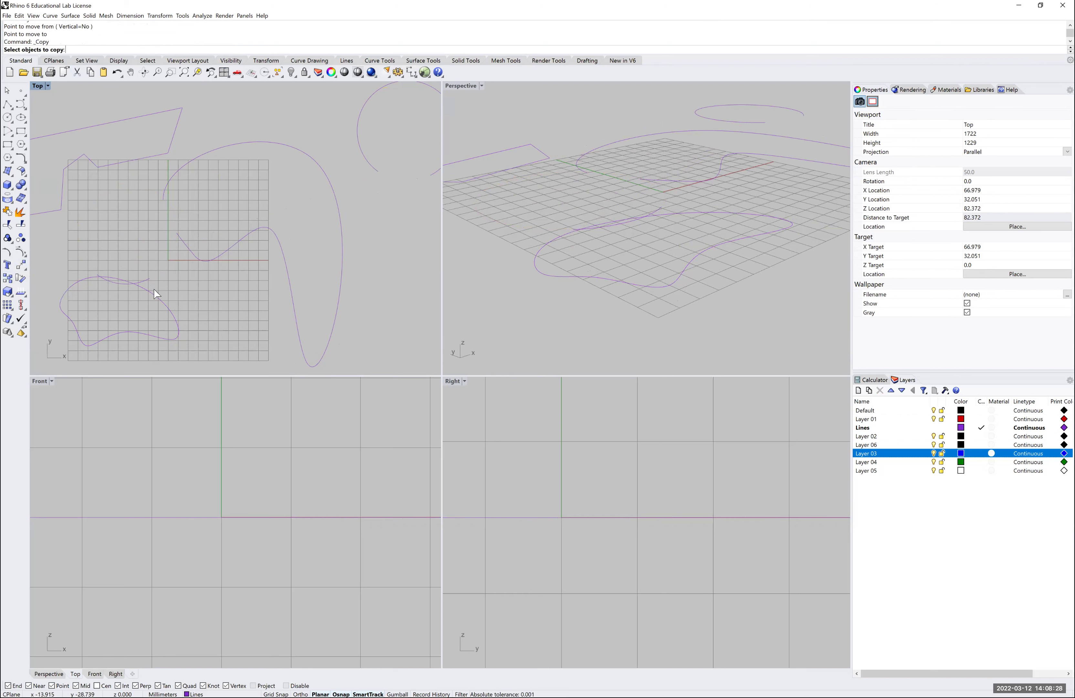
{"action": "key", "text": "Escape"}
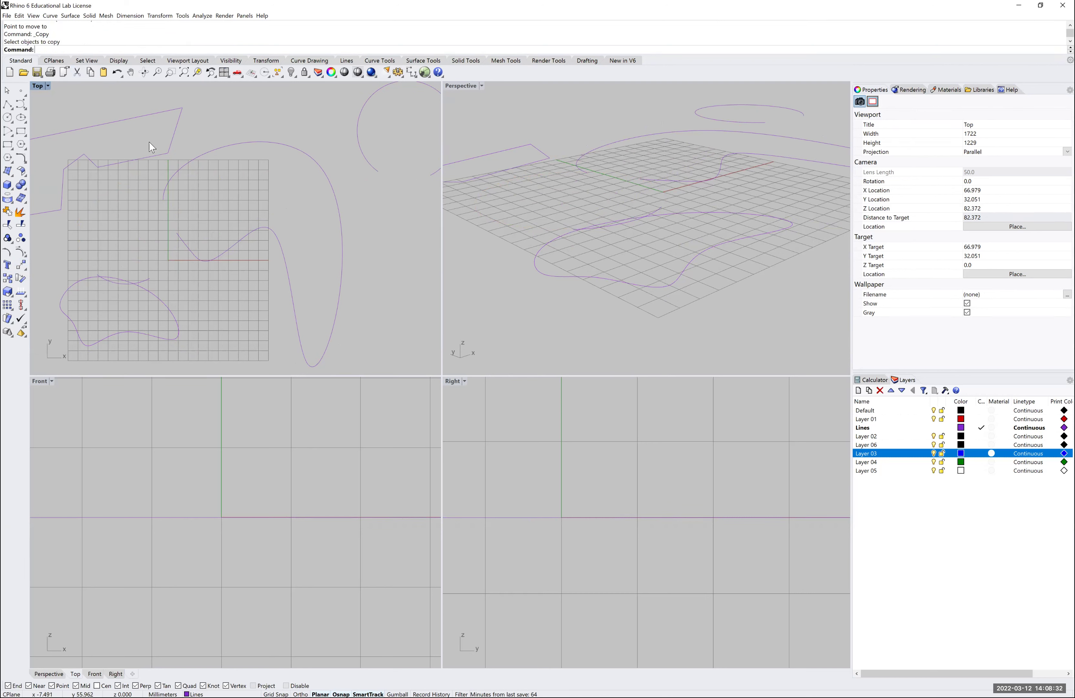
{"action": "left_click", "coordinate": [216, 256]}
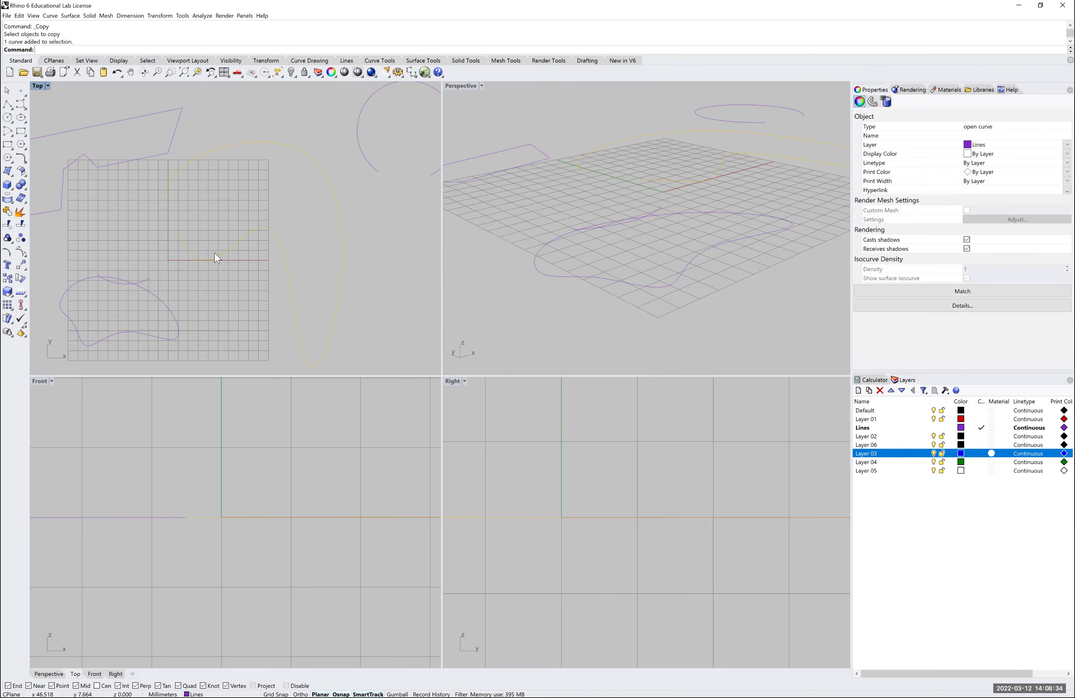
{"action": "key", "text": "ctrl+c"}
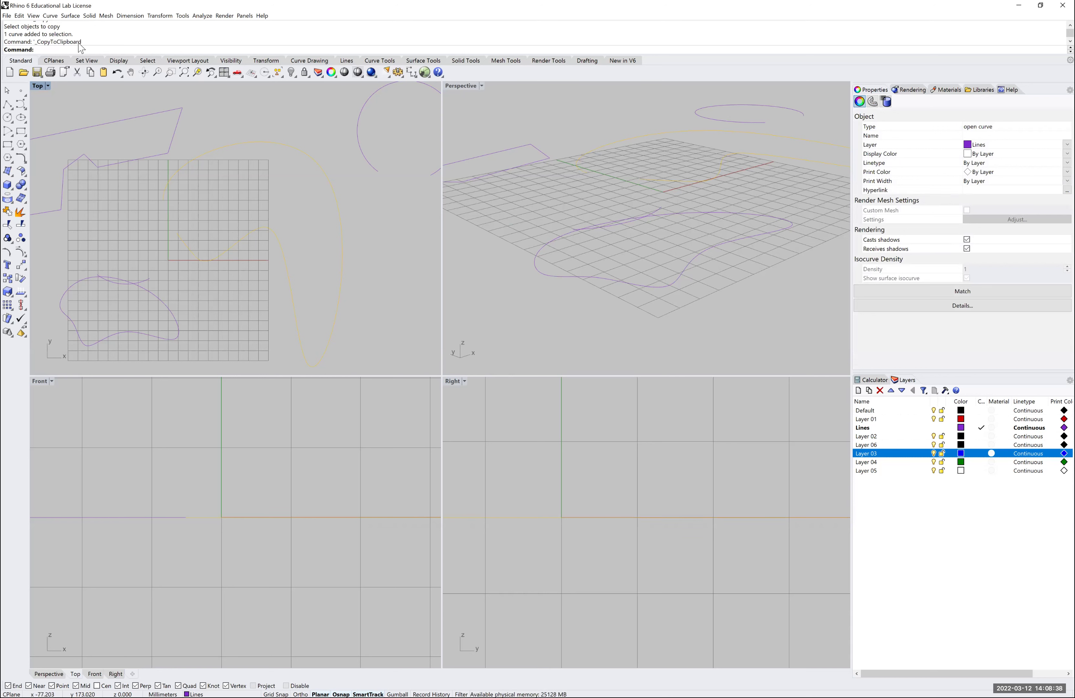
{"action": "key", "text": "ctrl+v"}
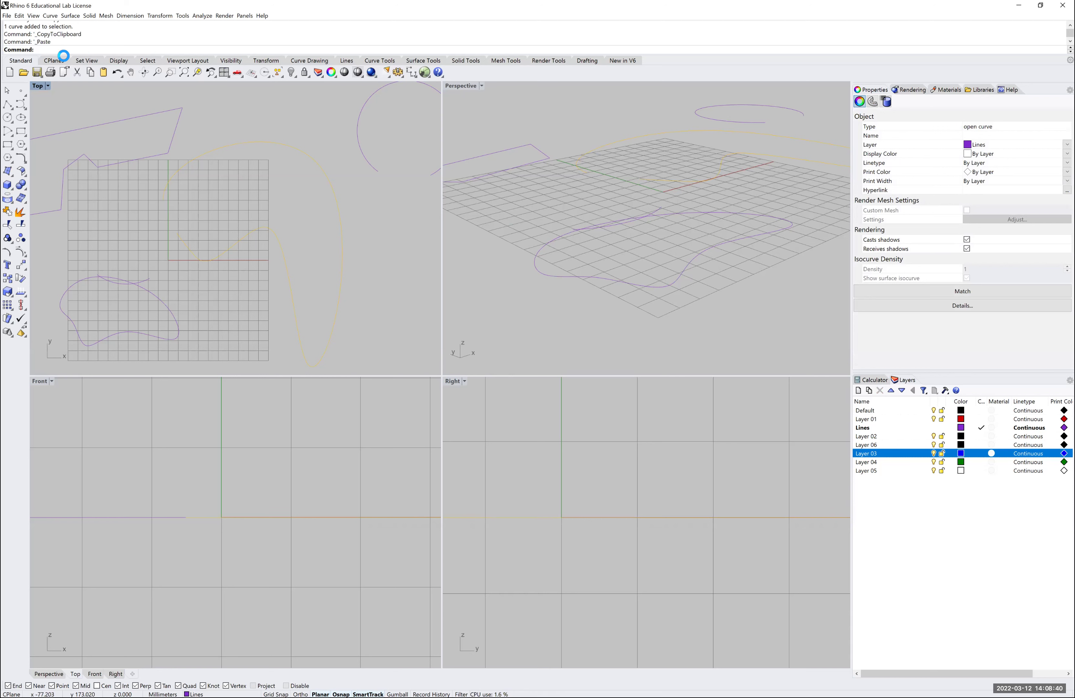
{"action": "left_click", "coordinate": [248, 98]}
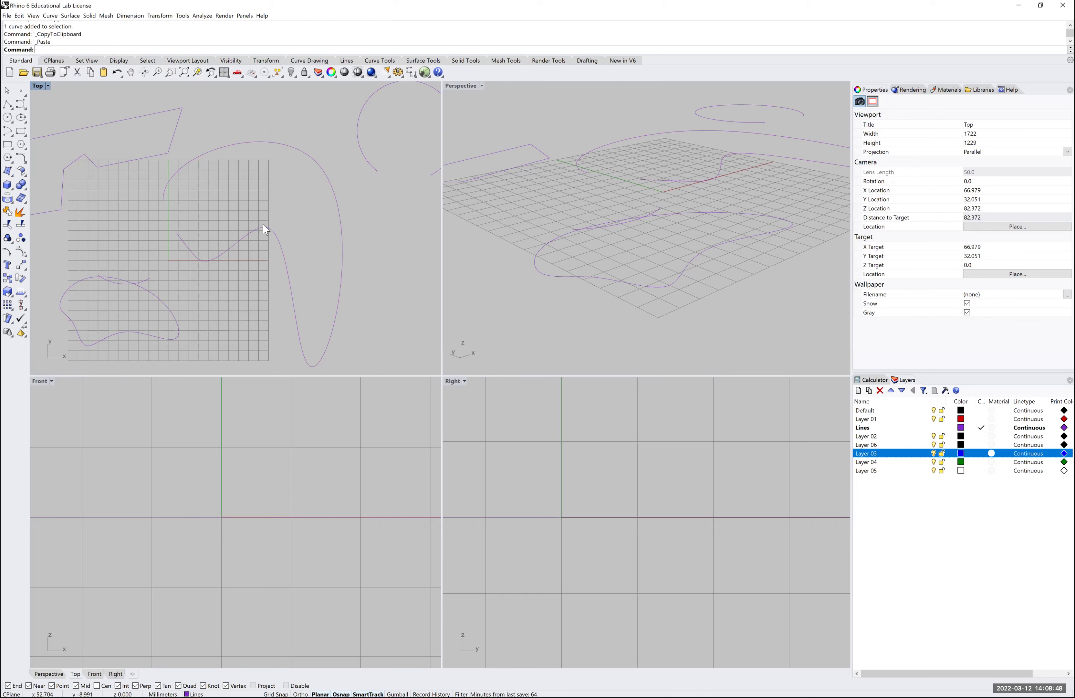
Step: Move one of the two overlapping large freeform curves downward and slightly left in the Top view to separate it from the other
{"action": "left_click", "coordinate": [291, 145]}
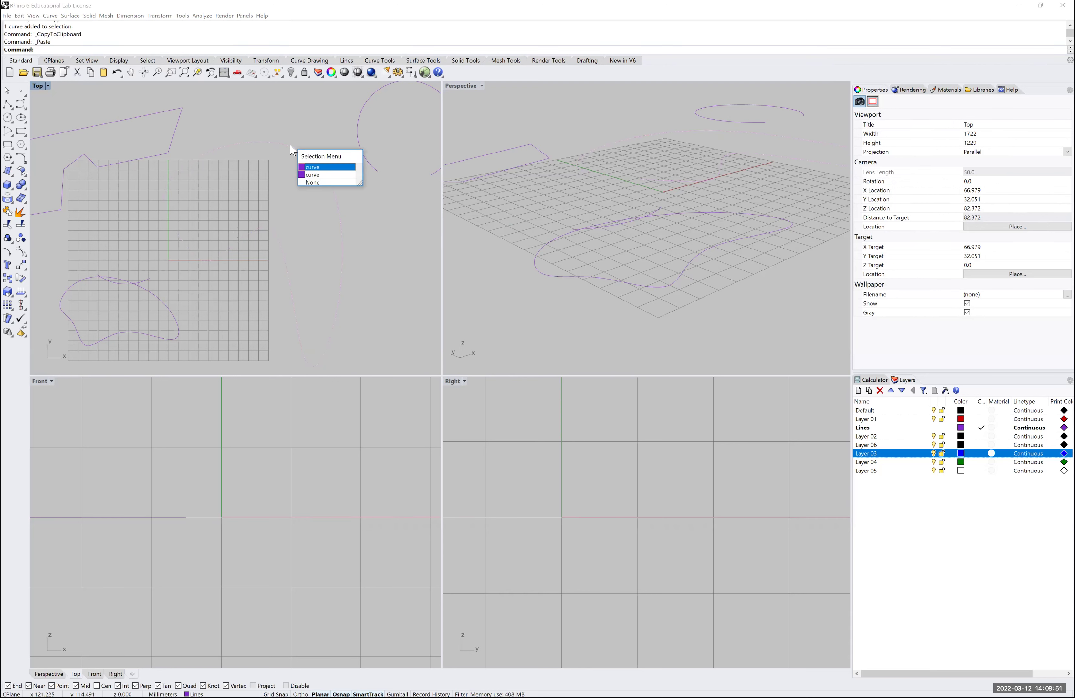
{"action": "left_click", "coordinate": [312, 174]}
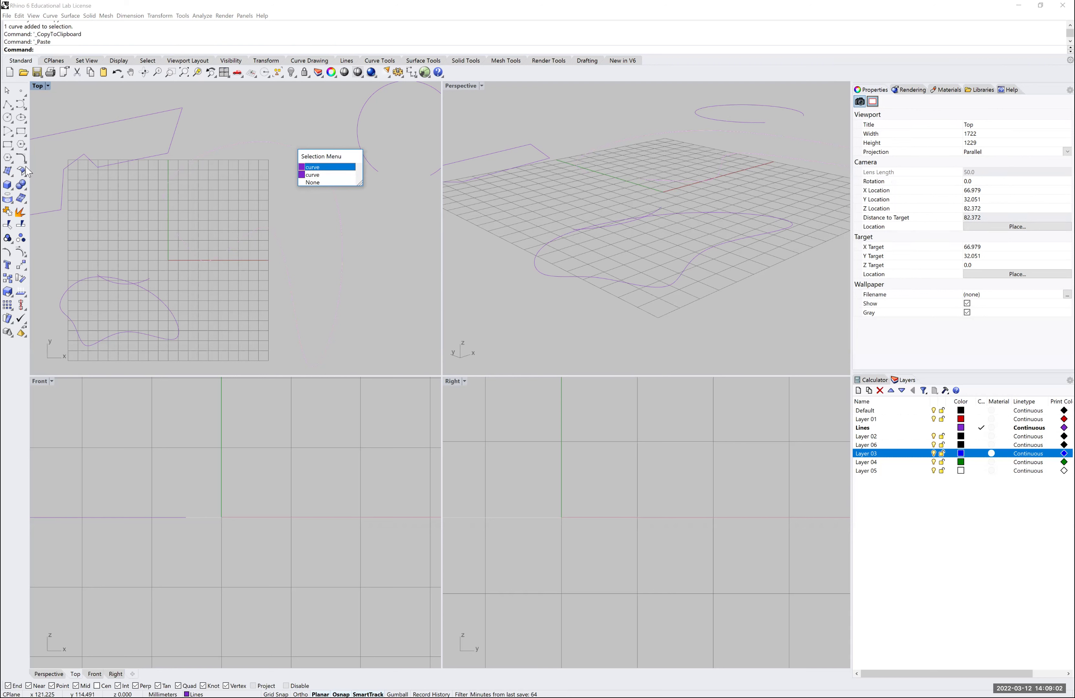
{"action": "left_click", "coordinate": [21, 264]}
{"action": "left_click", "coordinate": [288, 175]}
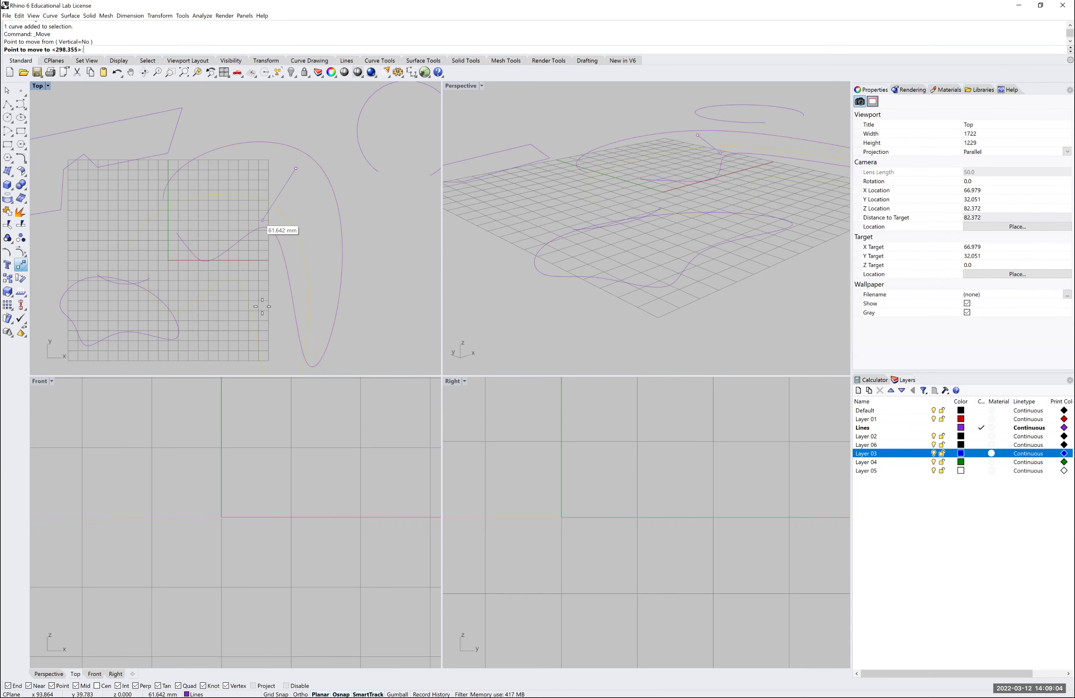
{"action": "left_click", "coordinate": [274, 303]}
{"action": "scroll", "coordinate": [282, 223], "scroll_direction": "down", "scroll_amount": 4}
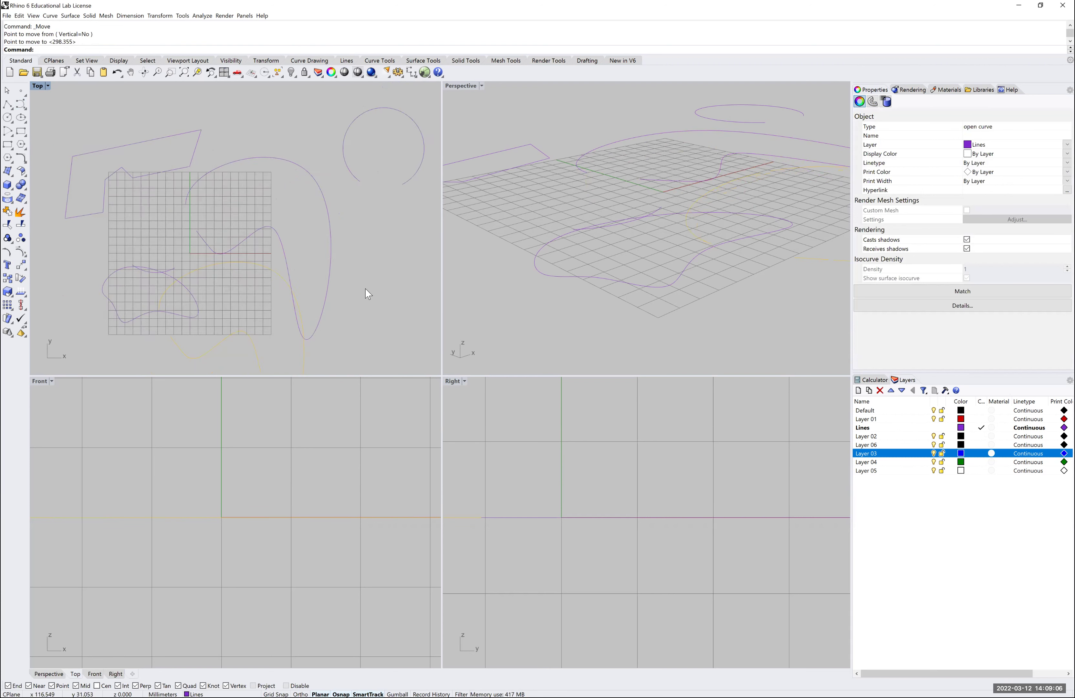
{"action": "left_click", "coordinate": [272, 228]}
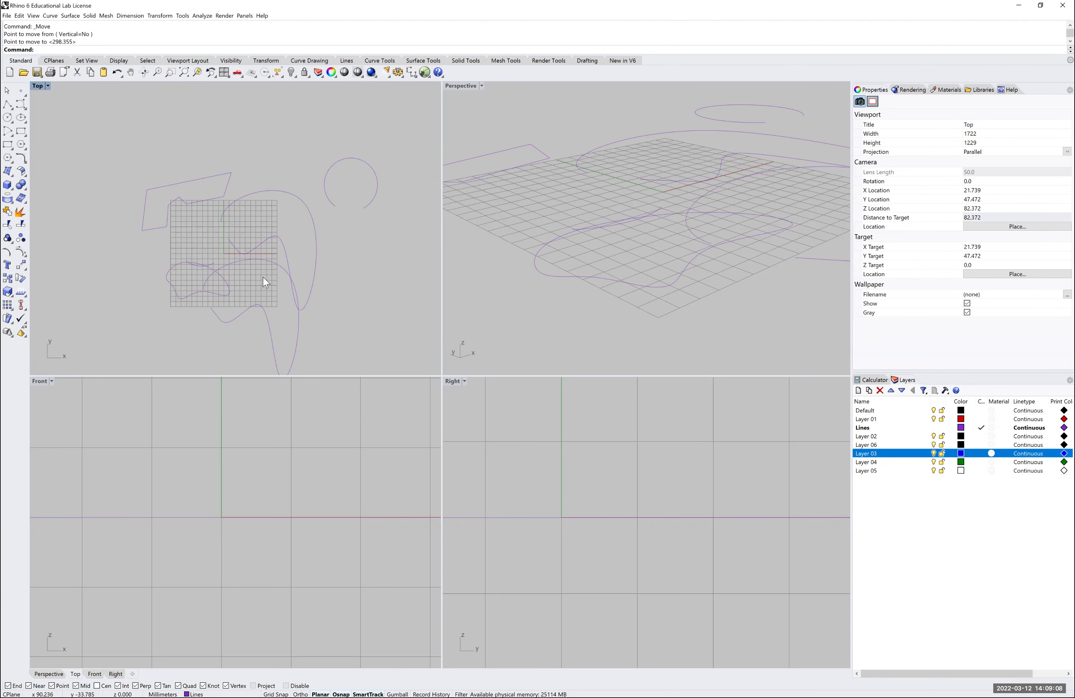
Step: Rotate the angular polyline shape and the upper freeform curve together 90 degrees counterclockwise about the shape's lower-left corner
{"action": "left_click", "coordinate": [22, 279]}
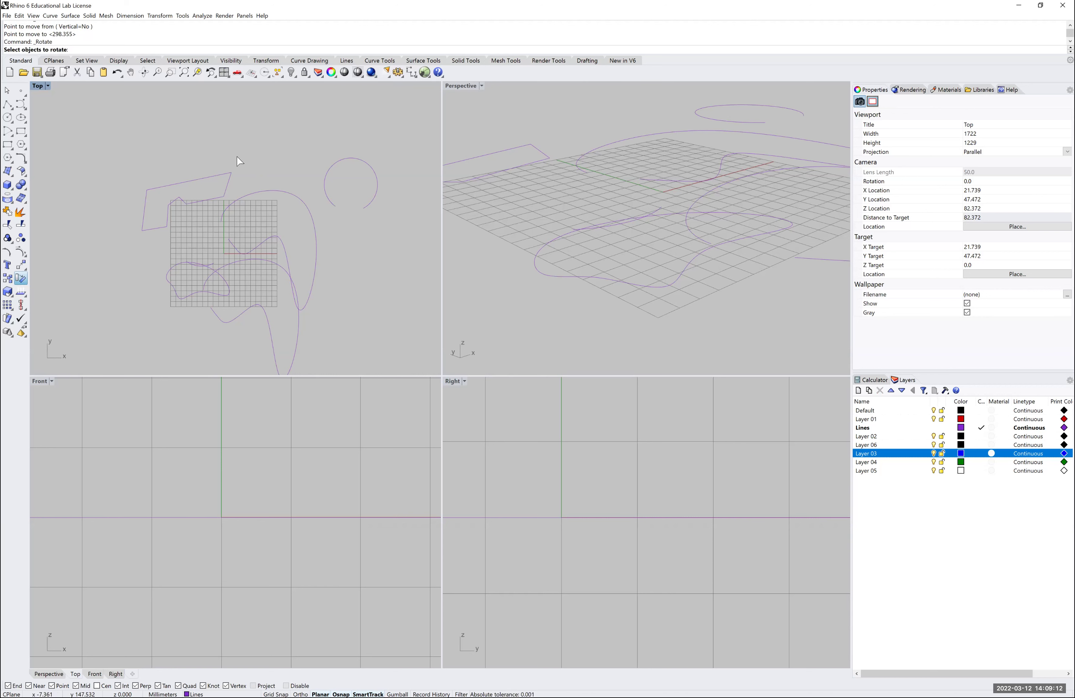
{"action": "left_click_drag", "start_coordinate": [244, 153], "coordinate": [107, 247]}
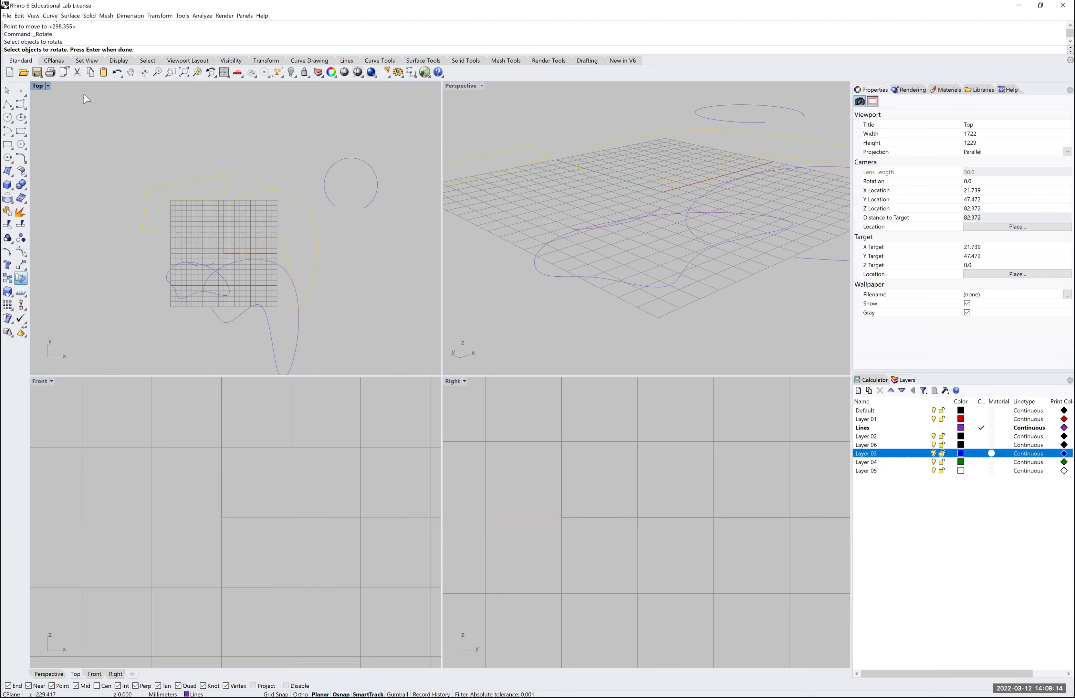
{"action": "key", "text": "Return"}
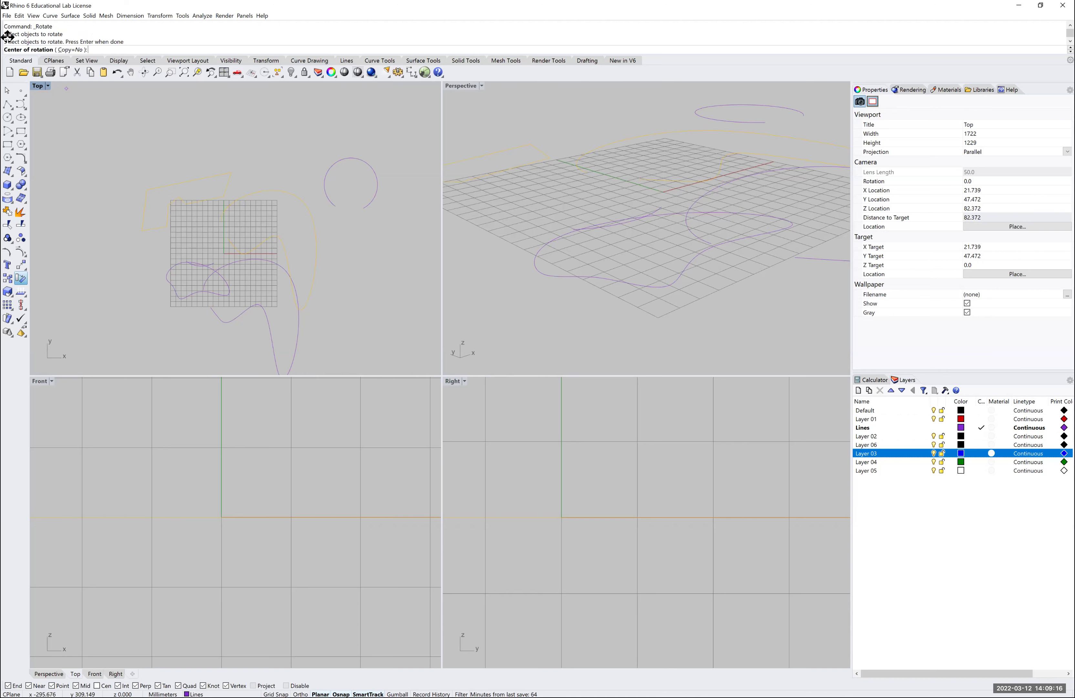
{"action": "left_click", "coordinate": [144, 232]}
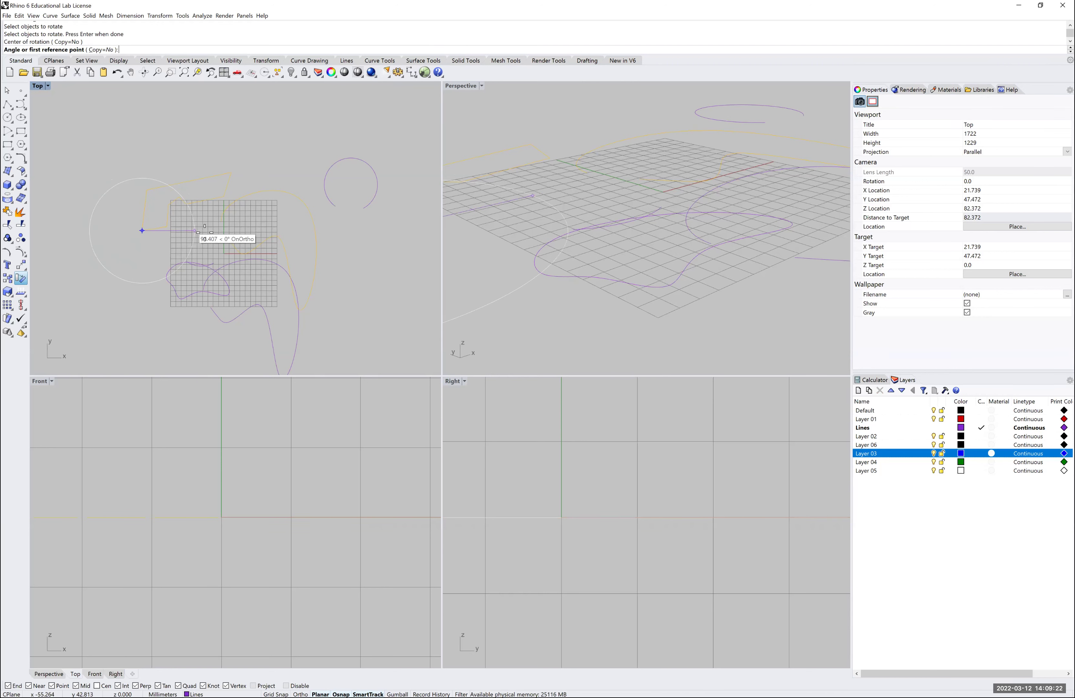
{"action": "left_click", "coordinate": [244, 230]}
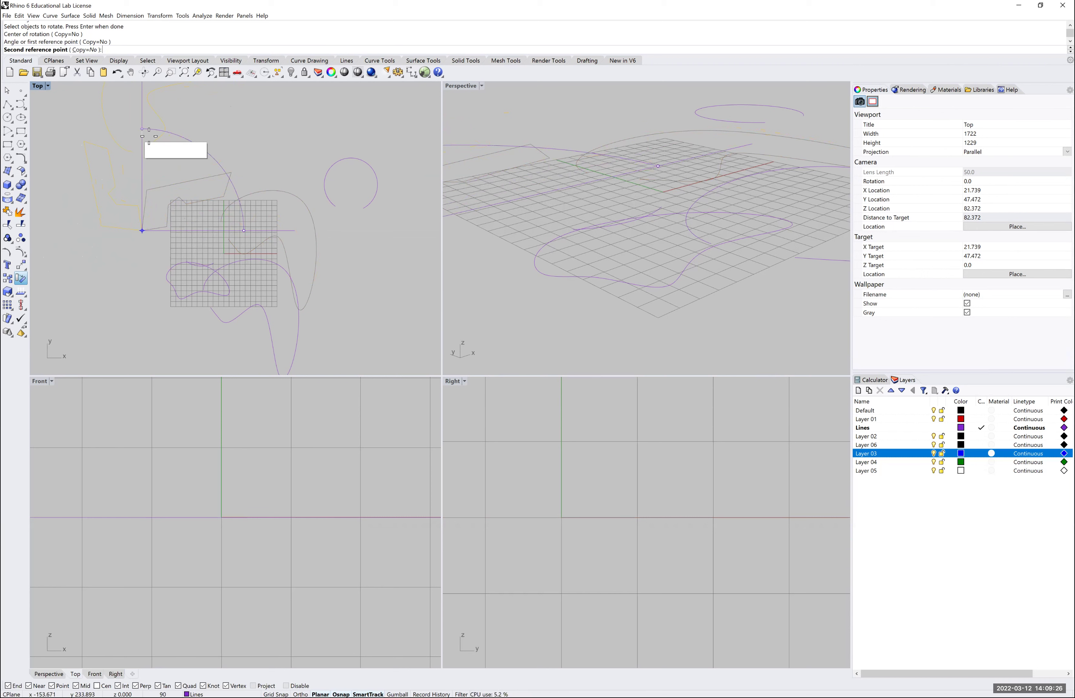
{"action": "left_click", "coordinate": [146, 144]}
{"action": "scroll", "coordinate": [287, 238], "scroll_direction": "down", "scroll_amount": 3}
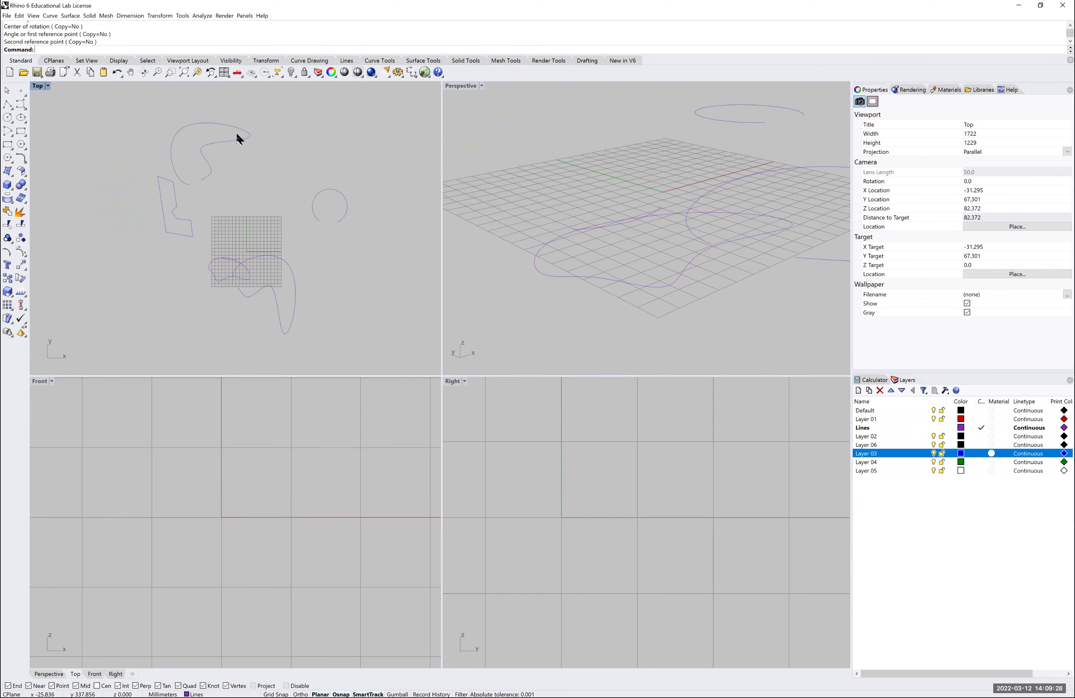
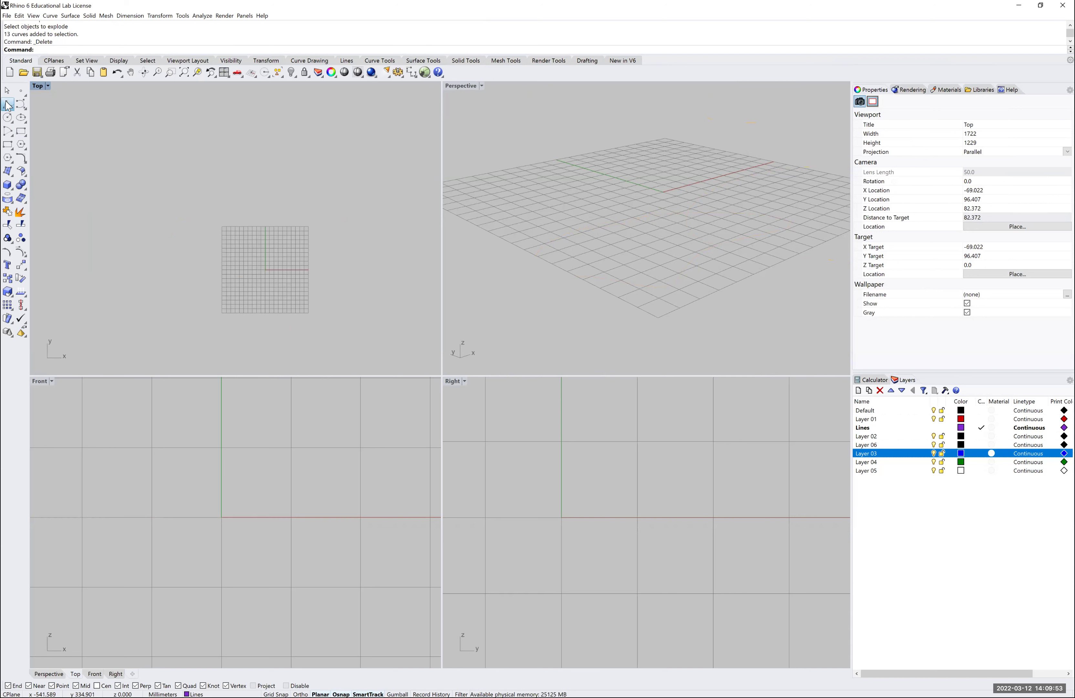
Step: Start a polyline left of the grid in the Top view and, with Ortho on, add a 200 mm horizontal segment to the right
{"action": "left_click", "coordinate": [7, 105]}
{"action": "left_click", "coordinate": [8, 106]}
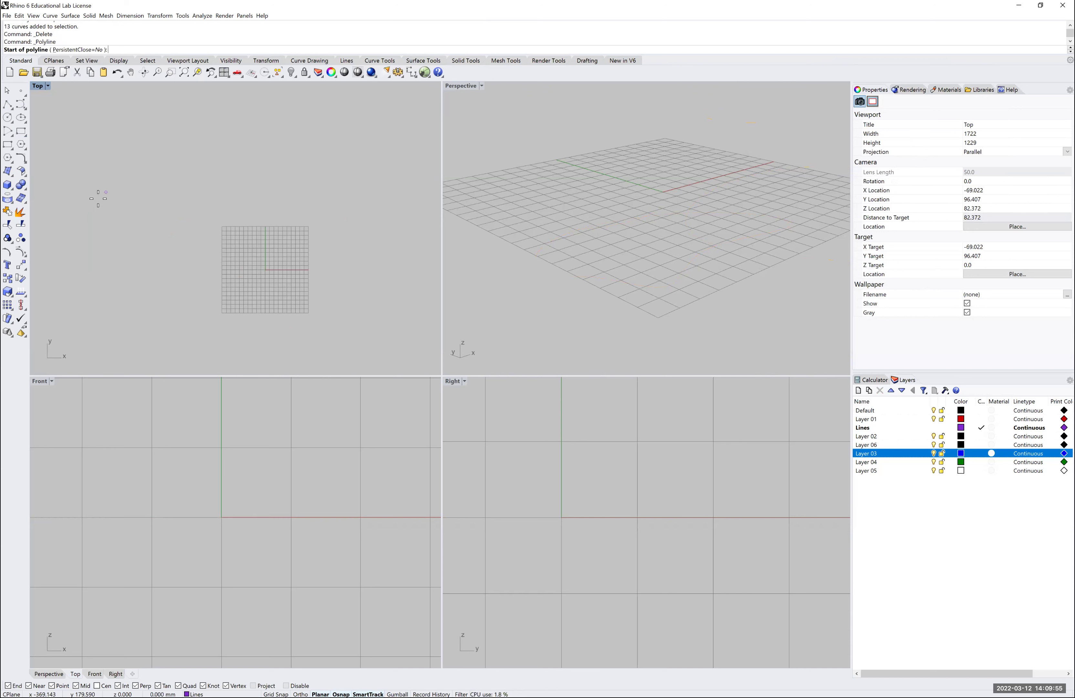
{"action": "left_click", "coordinate": [140, 230]}
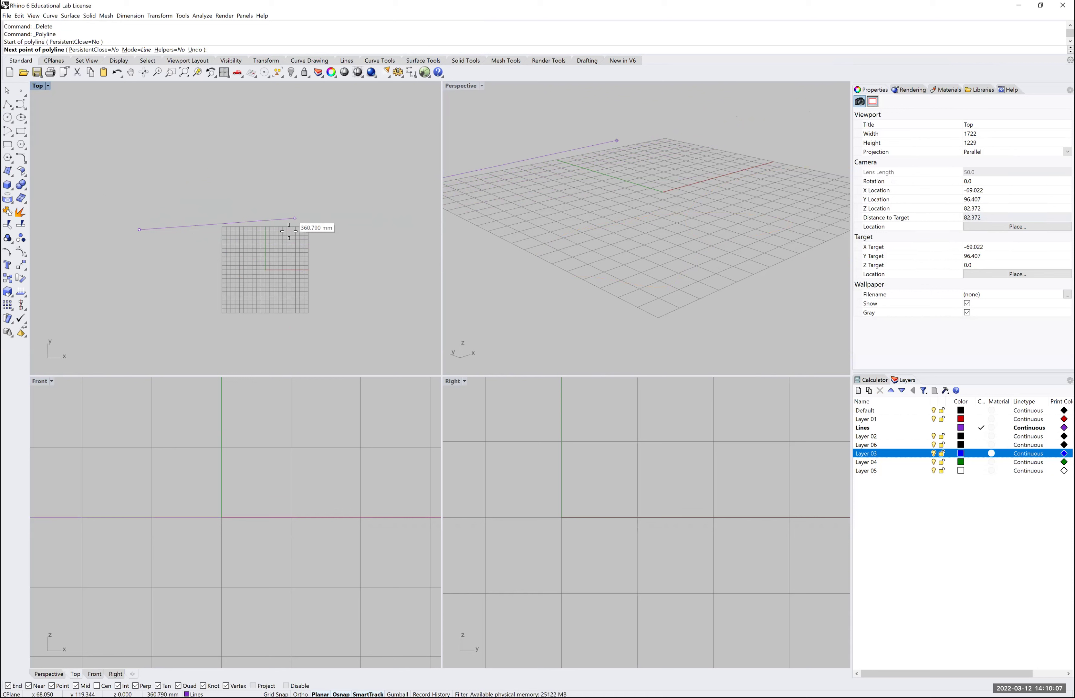
{"action": "key", "text": "F8"}
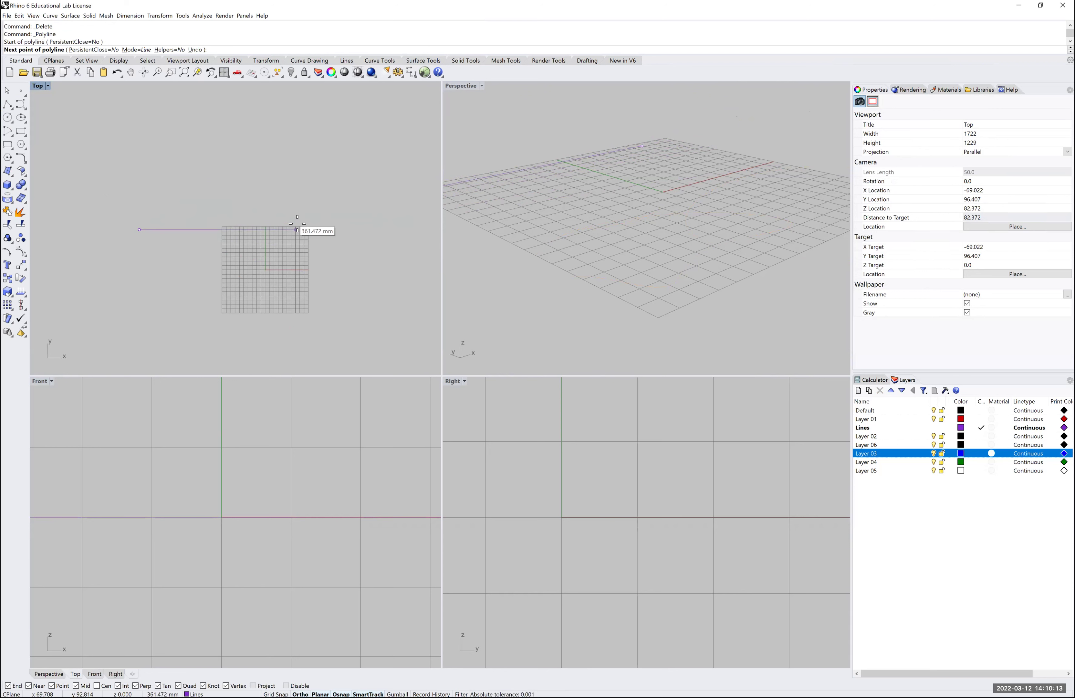
{"action": "key", "text": "F8"}
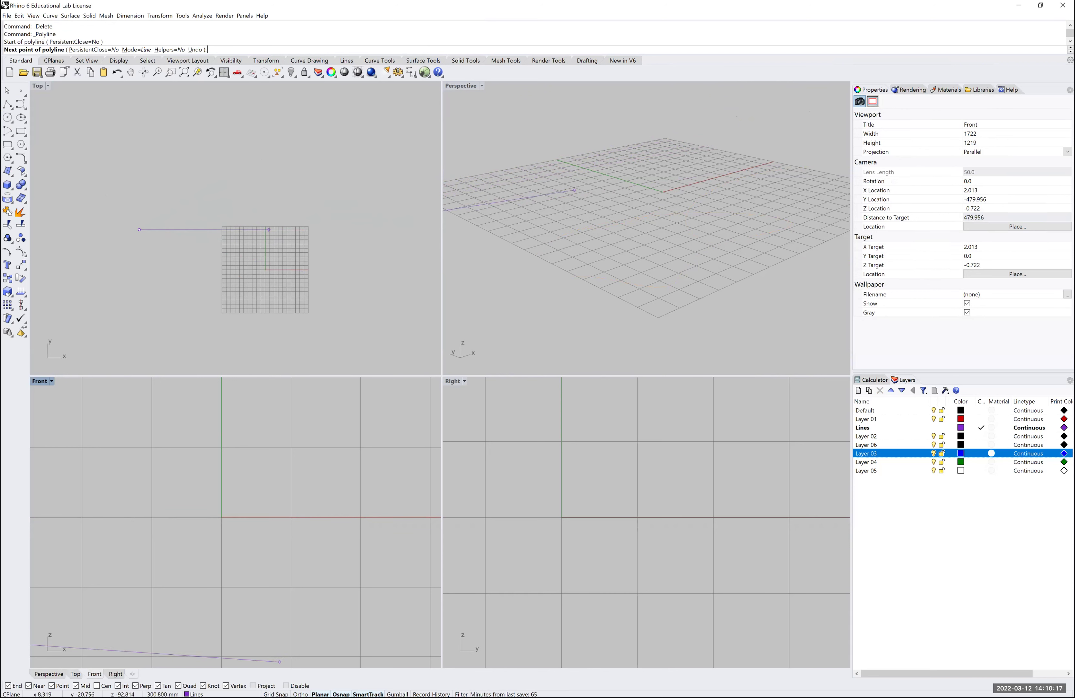
{"action": "key", "text": "F8"}
{"action": "type", "text": "200"}
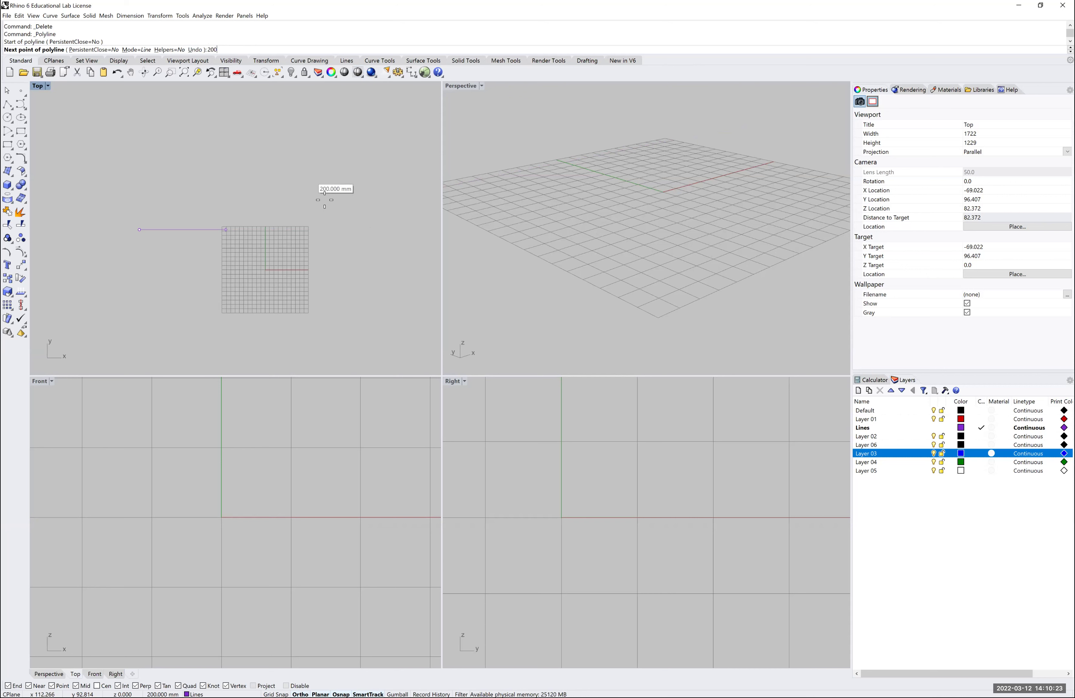
{"action": "key", "text": "Return"}
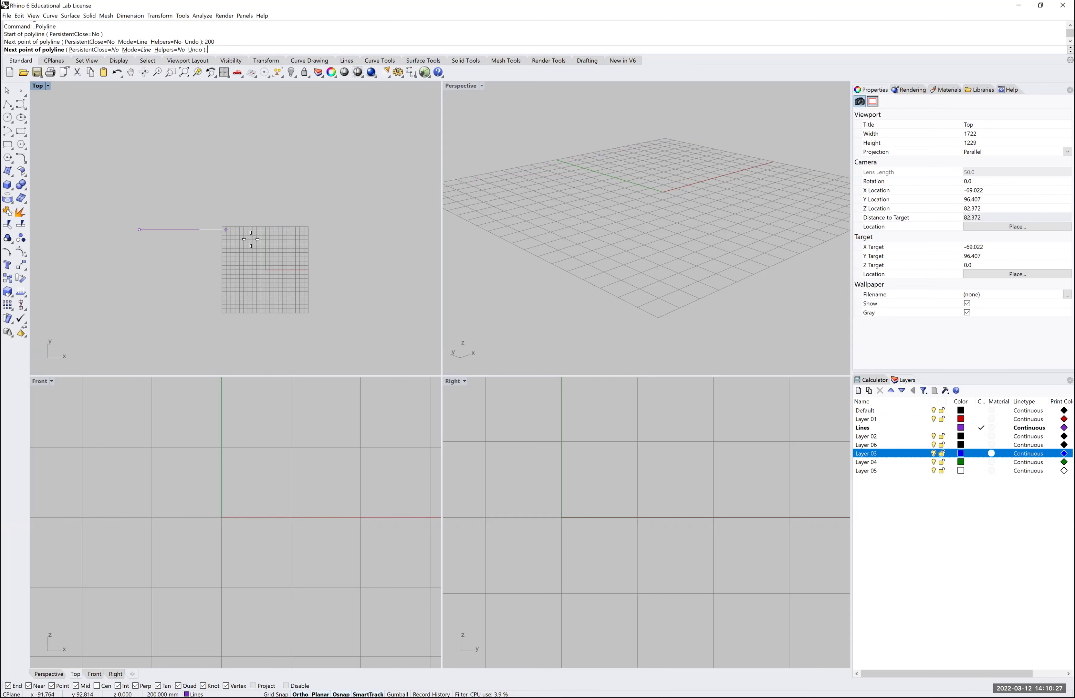
{"action": "left_click", "coordinate": [227, 231]}
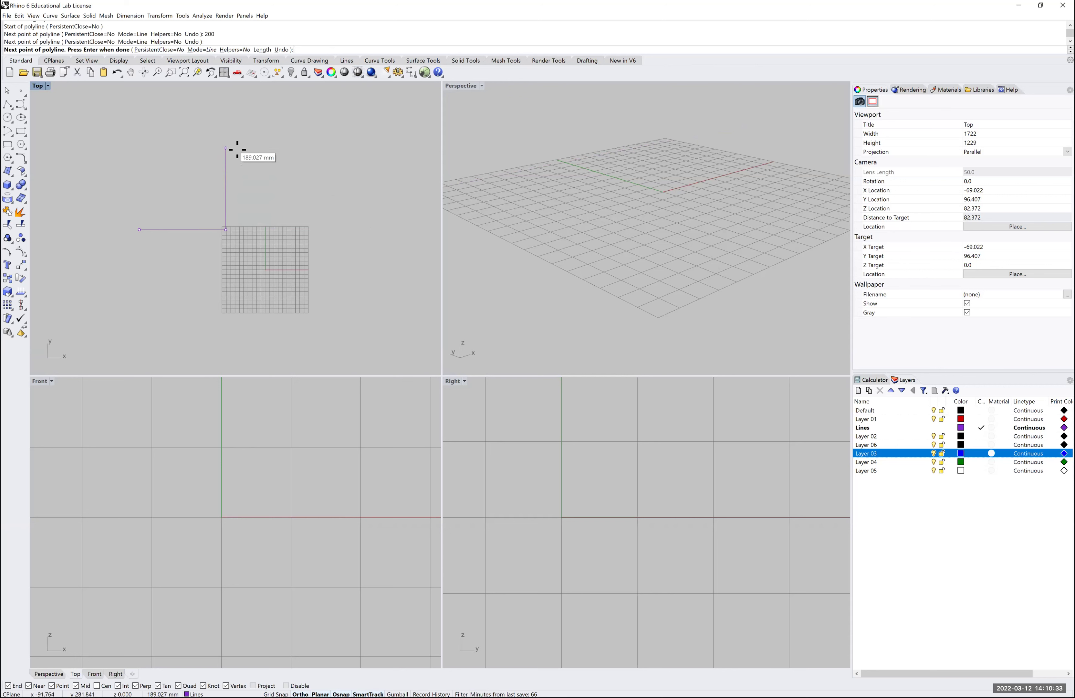
Step: Extend the polyline straight upward with a 500 mm vertical segment
{"action": "type", "text": "5000"}
{"action": "key", "text": "BackSpace"}
{"action": "key", "text": "Return"}
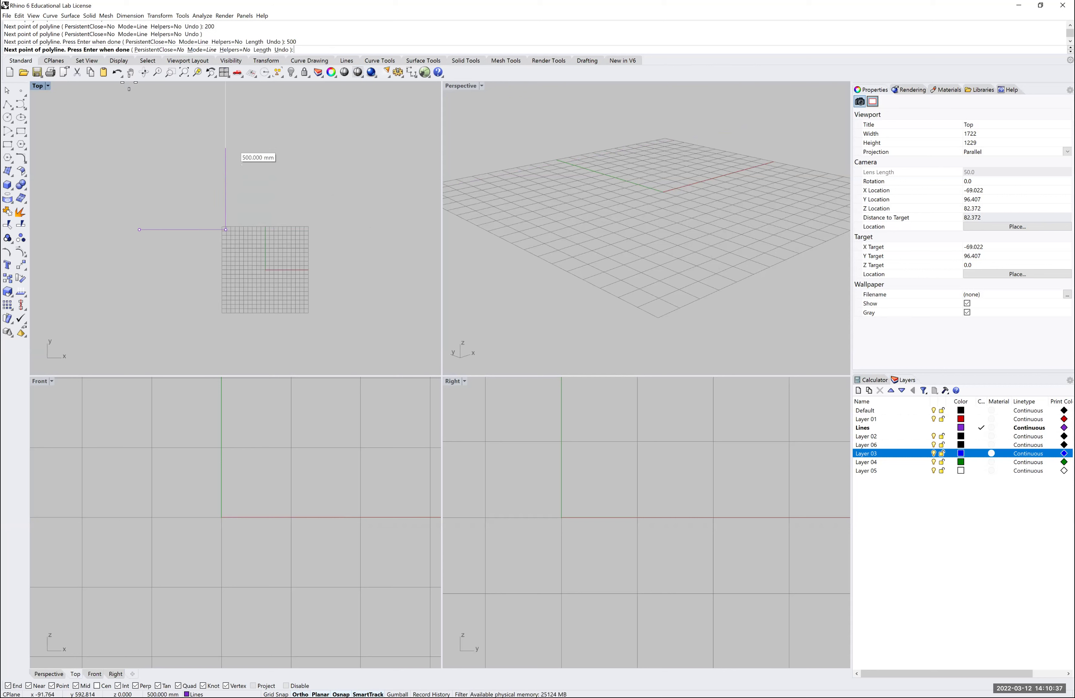
{"action": "scroll", "coordinate": [161, 116], "scroll_direction": "down", "scroll_amount": 6}
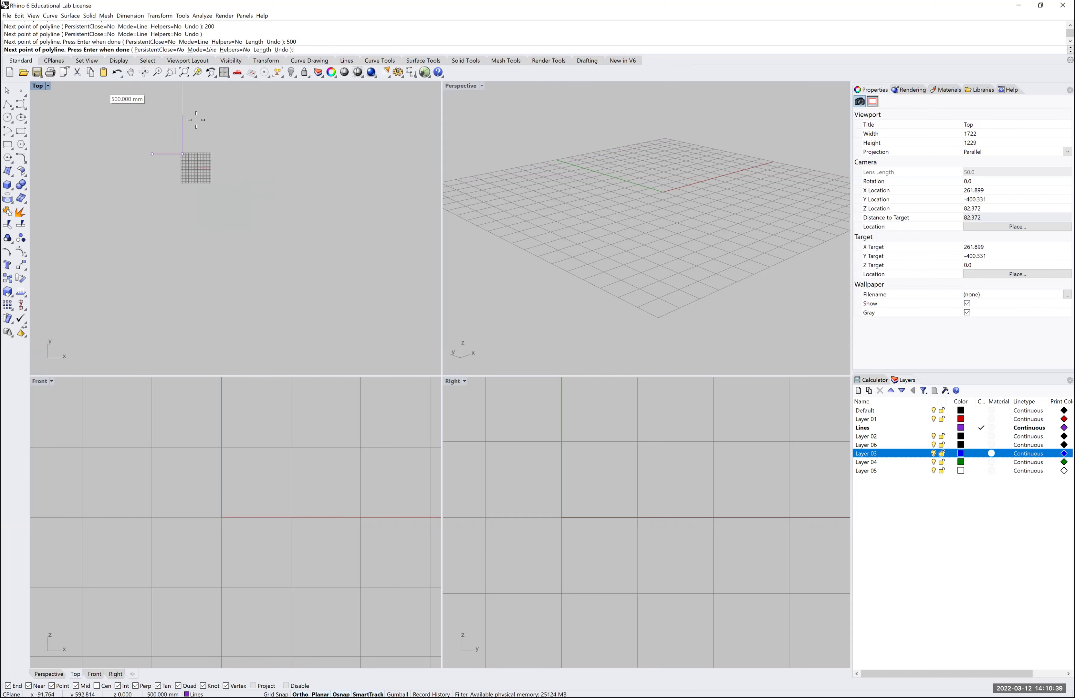
{"action": "right_click_drag", "start_coordinate": [202, 139], "coordinate": [211, 271]}
{"action": "key", "text": "F8"}
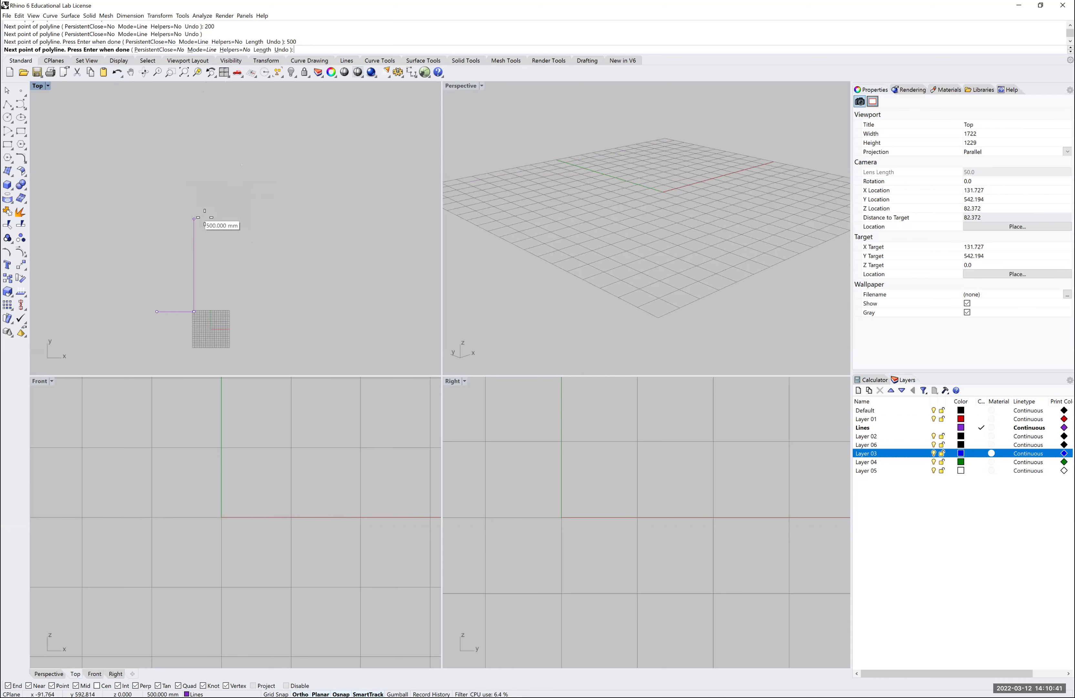
{"action": "scroll", "coordinate": [276, 146], "scroll_direction": "down", "scroll_amount": 2}
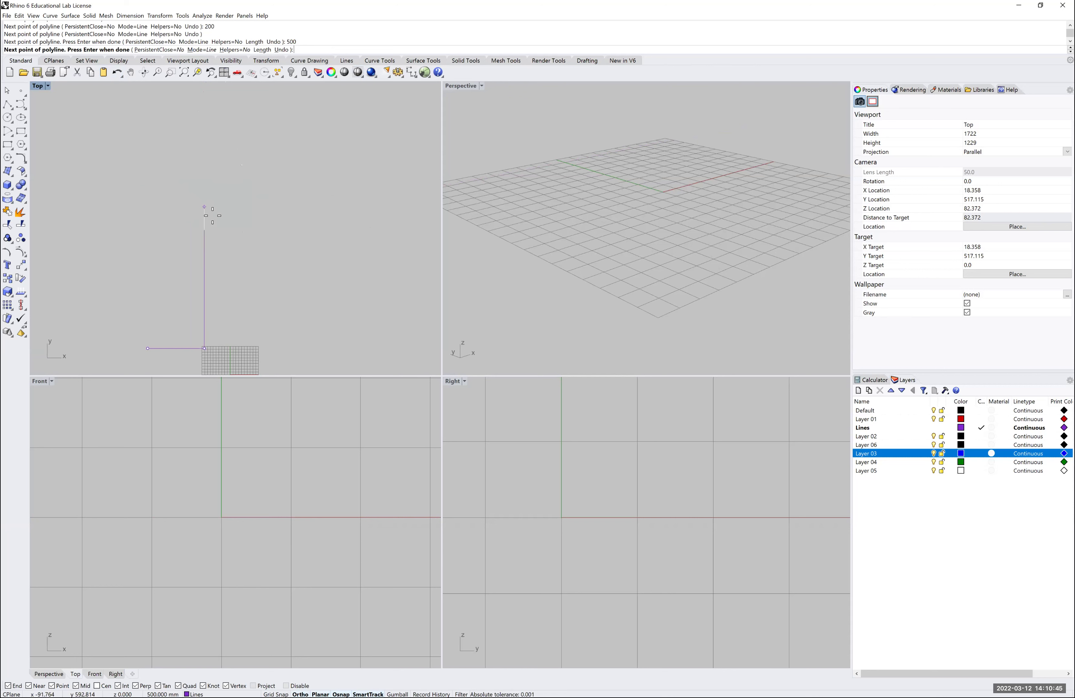
{"action": "left_click", "coordinate": [204, 207]}
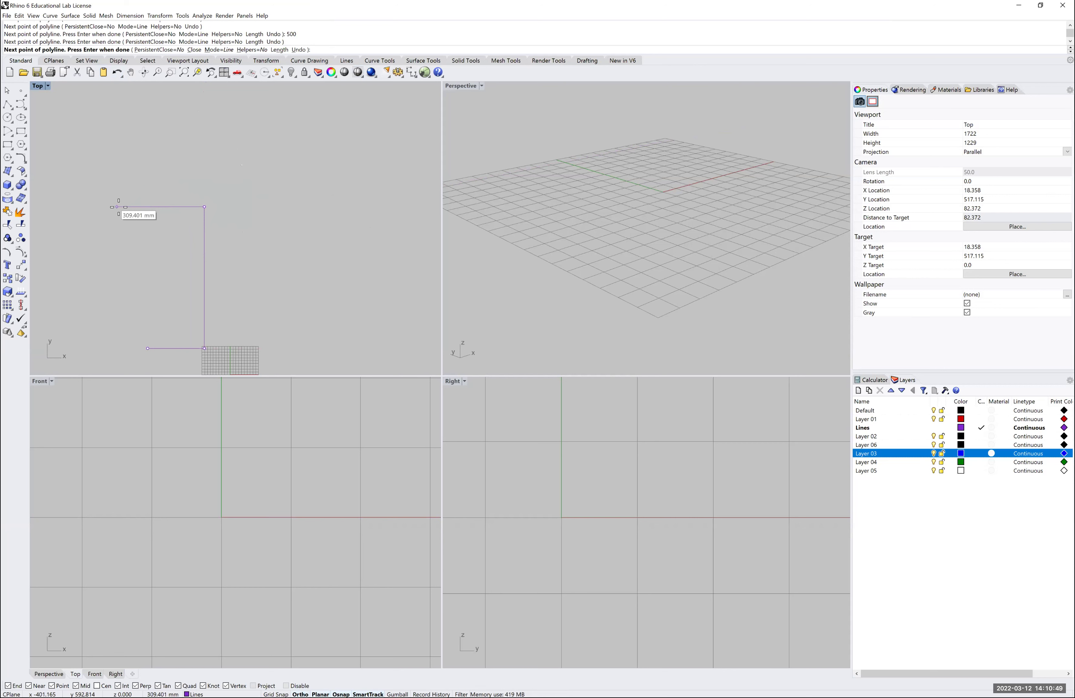
Step: Add a 200 mm horizontal segment to the left and close the polyline at its start point to complete the rectangle
{"action": "type", "text": "200"}
{"action": "key", "text": "Return"}
{"action": "left_click", "coordinate": [160, 207]}
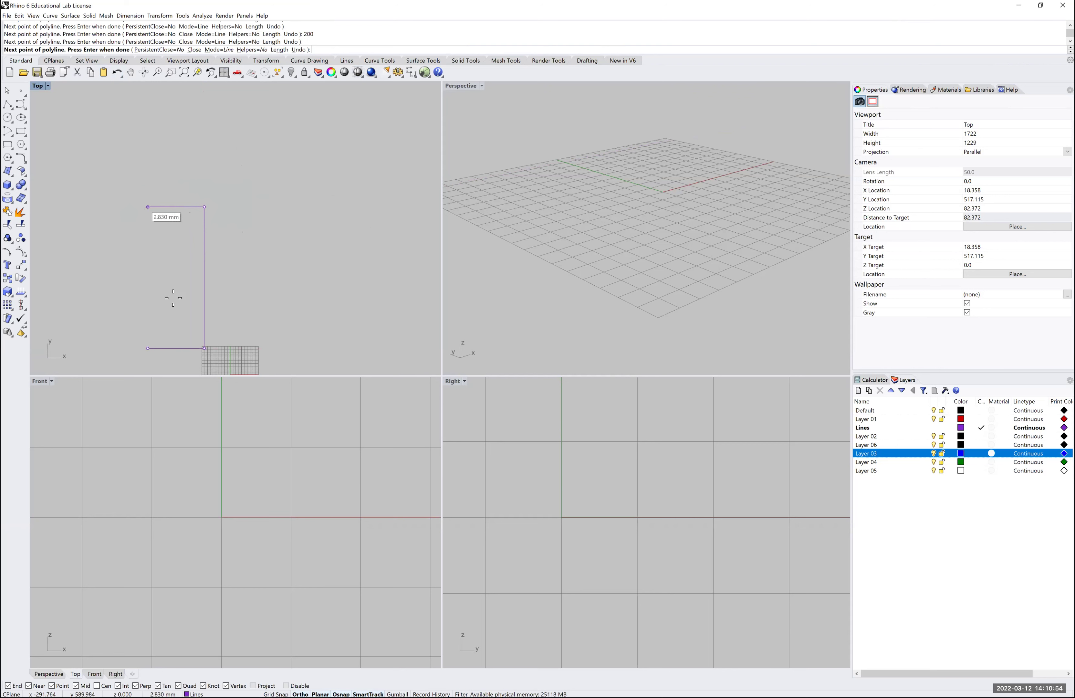
{"action": "left_click", "coordinate": [148, 349]}
{"action": "scroll", "coordinate": [404, 190], "scroll_direction": "down", "scroll_amount": 3}
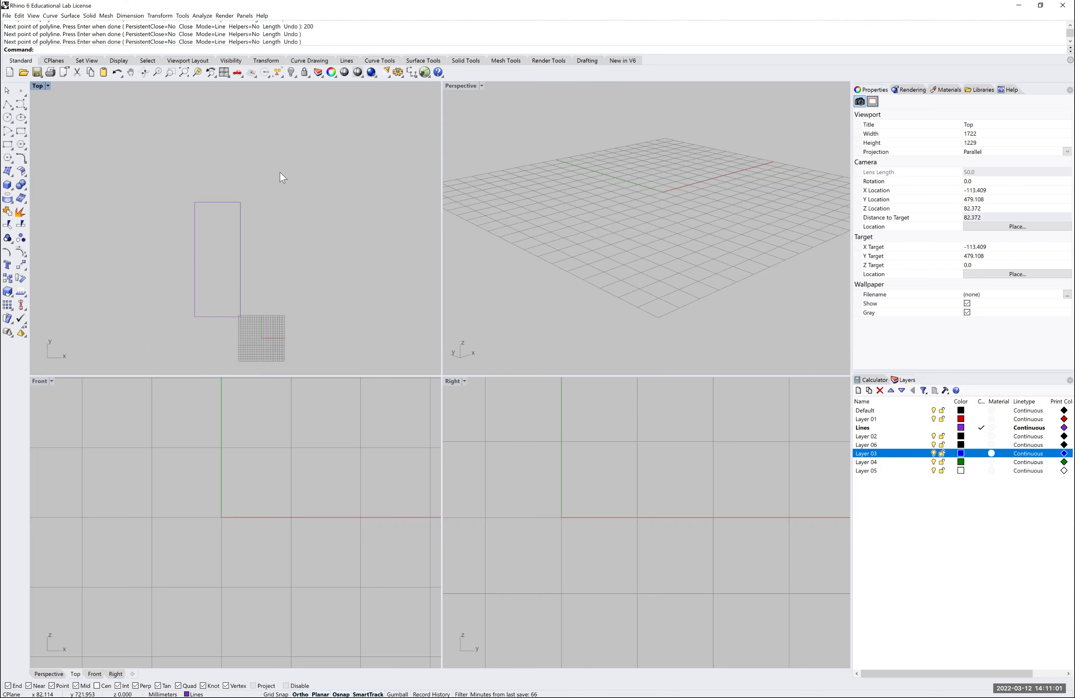
Step: Draw a circle by centre and Diameter, 500 mm across, to the right of the rectangle in the Top view
{"action": "left_click", "coordinate": [7, 117]}
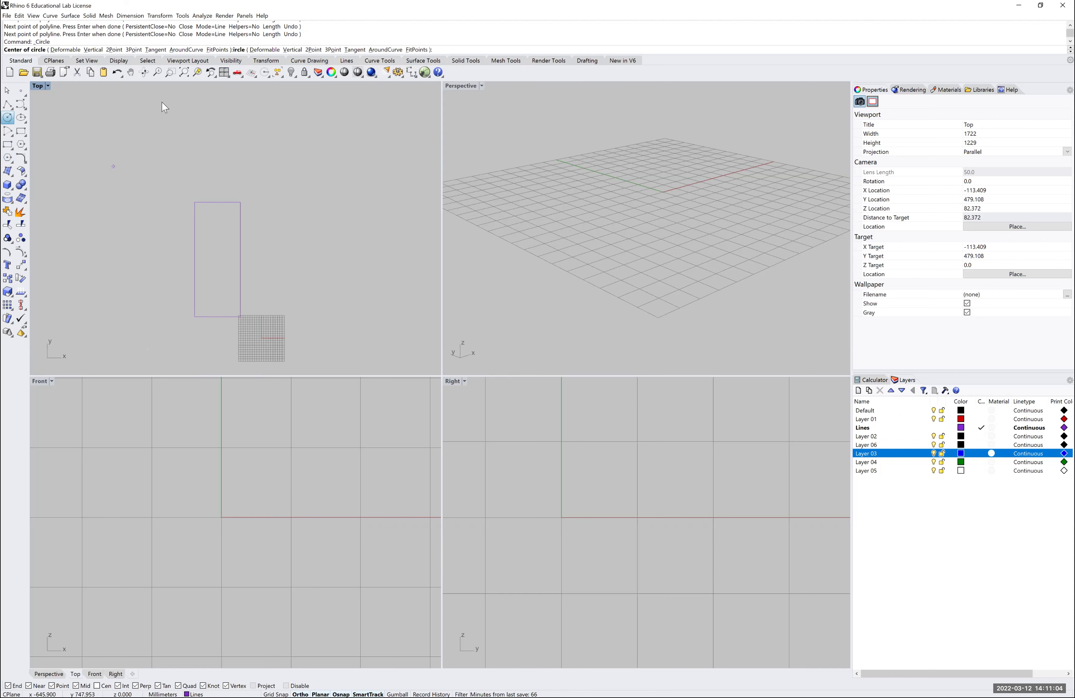
{"action": "left_click", "coordinate": [305, 295]}
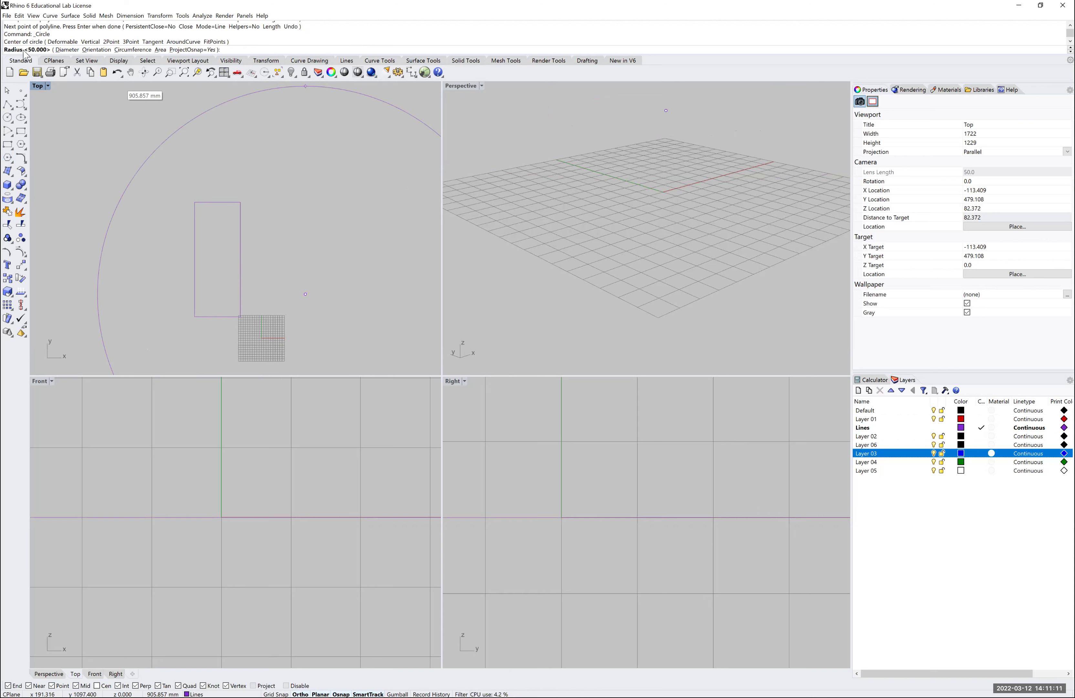
{"action": "left_click", "coordinate": [67, 50]}
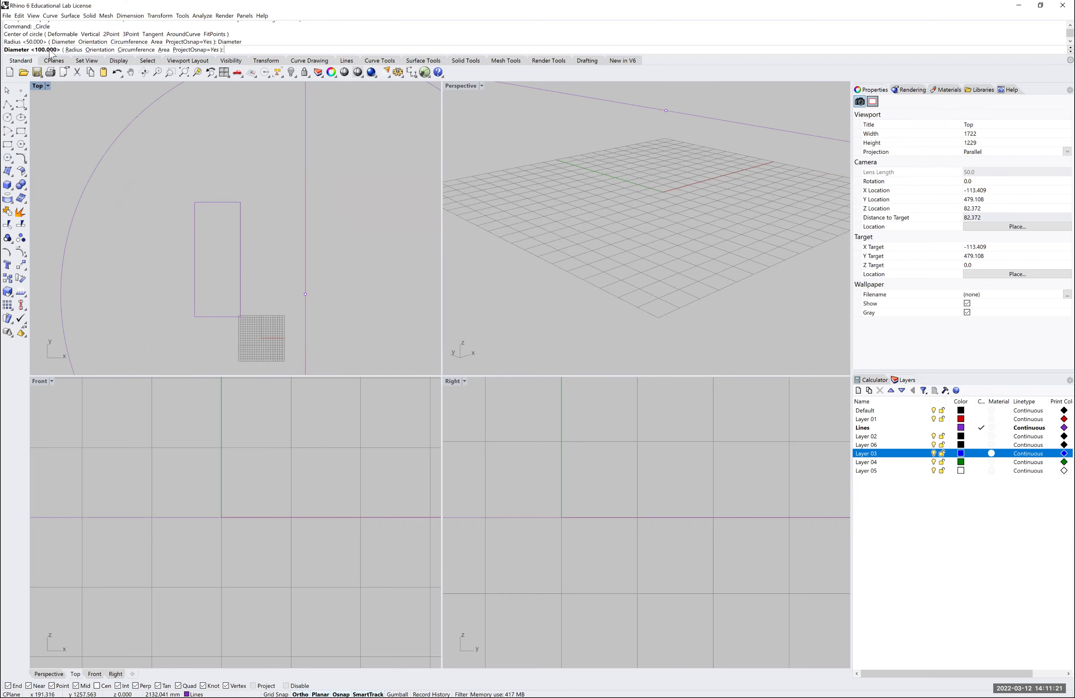
{"action": "type", "text": "500"}
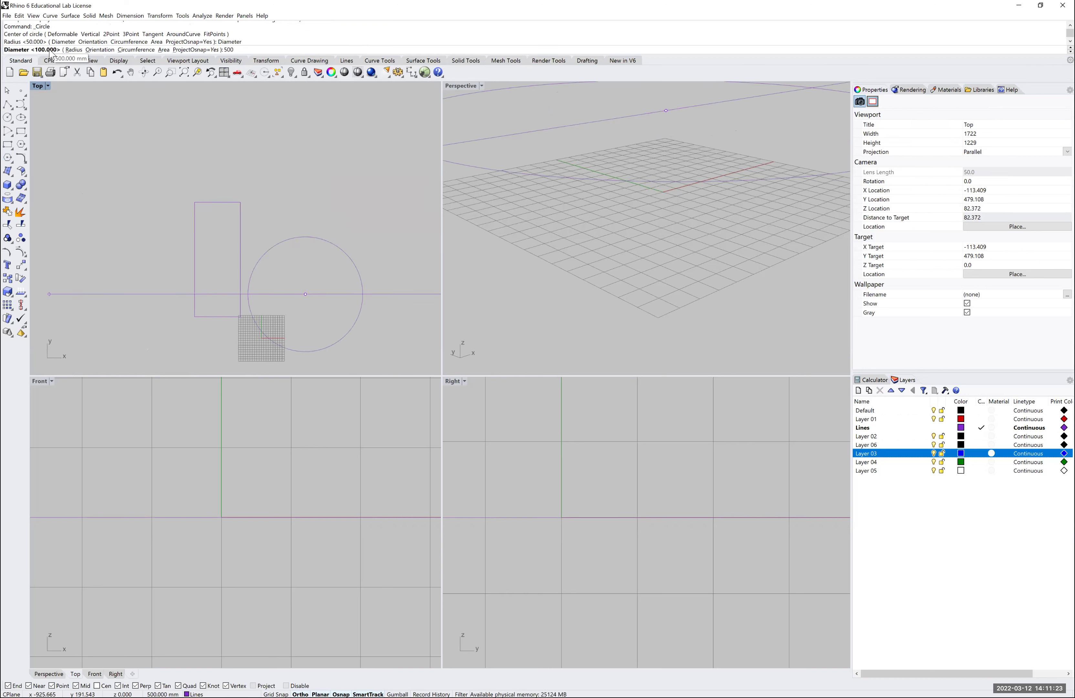
{"action": "key", "text": "Return"}
{"action": "scroll", "coordinate": [333, 274], "scroll_direction": "down", "scroll_amount": 3}
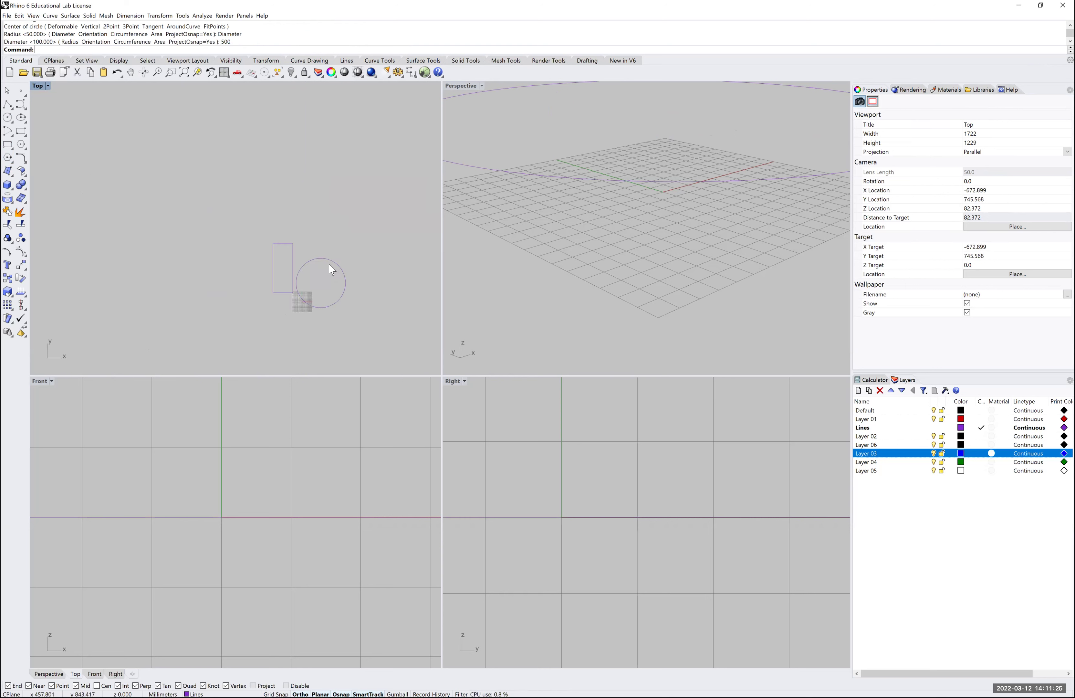
Step: Select the circle in the Top view and clear the highlighted layer in the layer list
{"action": "left_click", "coordinate": [311, 310]}
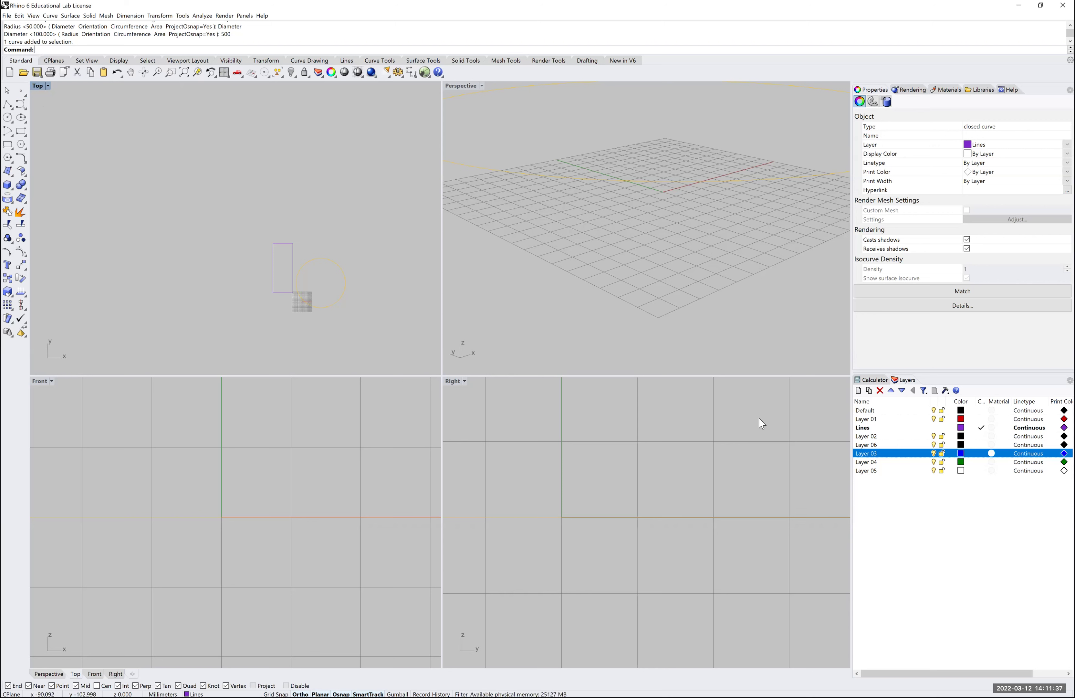
{"action": "key", "text": "Down"}
{"action": "key", "text": "Down"}
{"action": "key", "text": "shift+Up"}
{"action": "key", "text": "shift+Up"}
{"action": "key", "text": "shift+Up"}
{"action": "key", "text": "shift+Up"}
{"action": "key", "text": "shift+Up"}
{"action": "key", "text": "shift+Up"}
{"action": "key", "text": "Escape"}
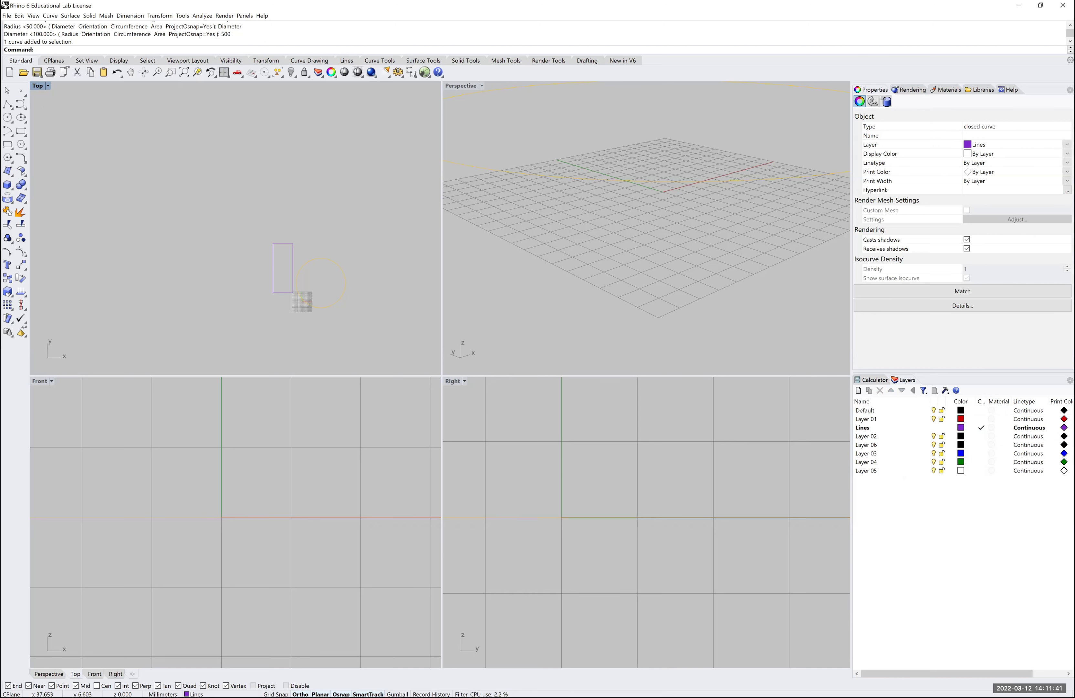